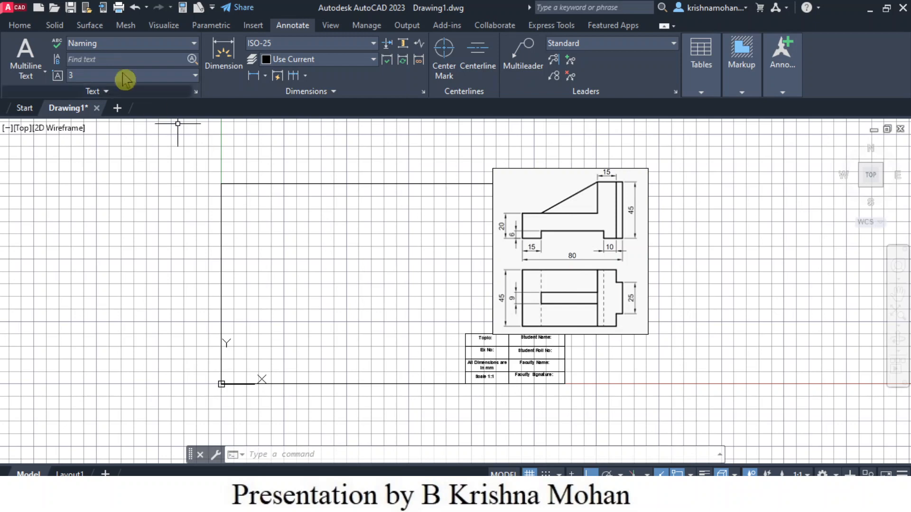
pyautogui.click(40, 8)
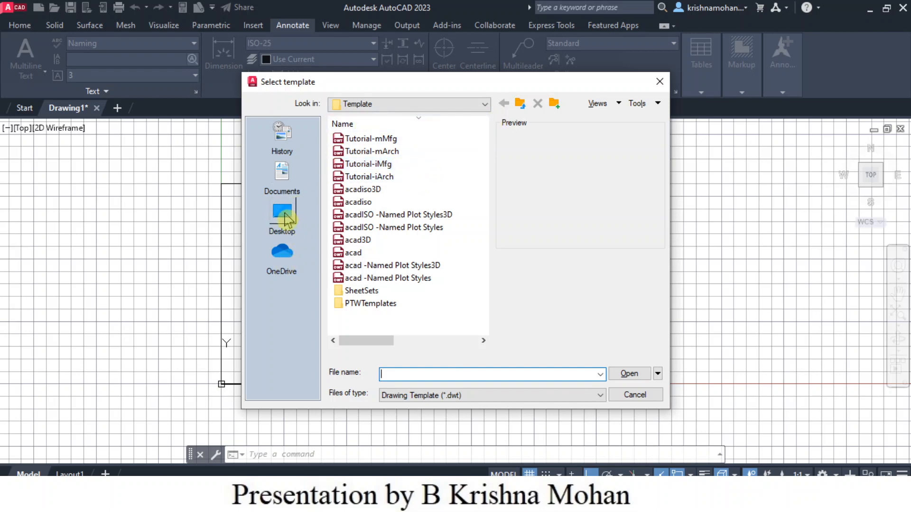
pyautogui.click(284, 212)
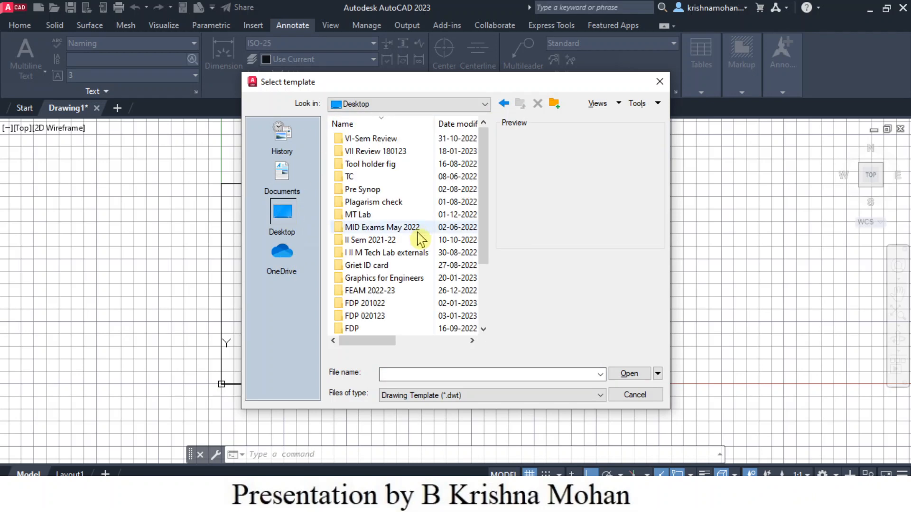
pyautogui.doubleClick(412, 279)
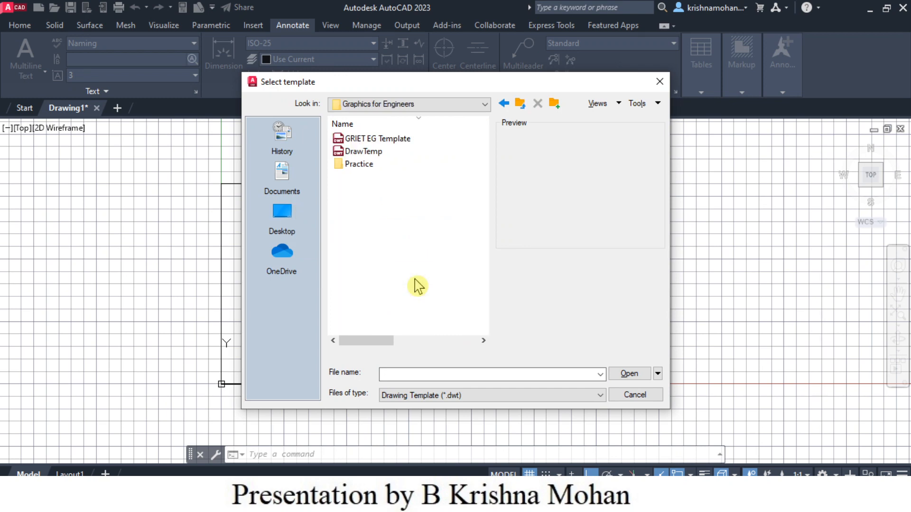
pyautogui.doubleClick(364, 166)
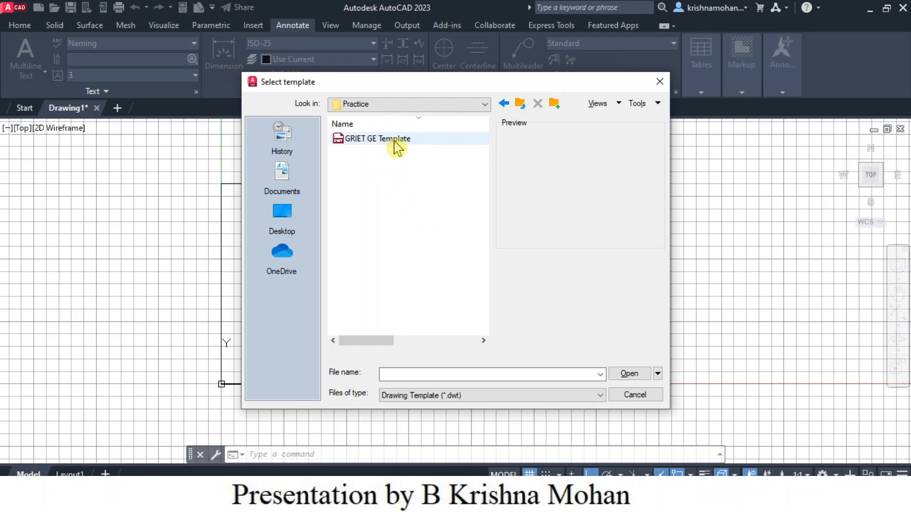
pyautogui.click(395, 141)
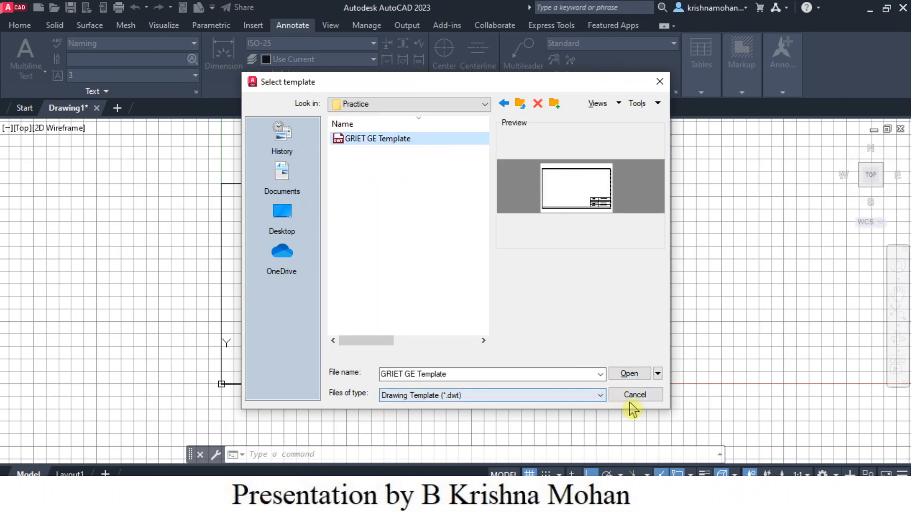
pyautogui.click(638, 401)
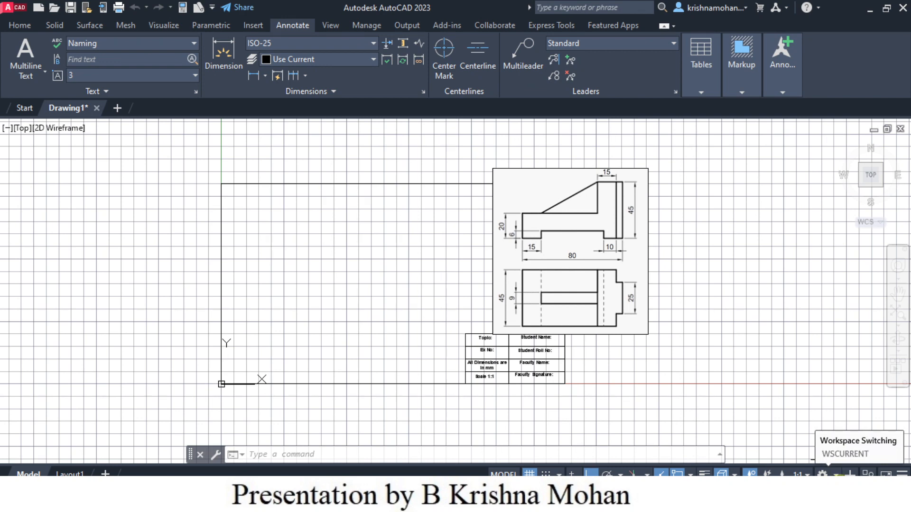
# - Switch the workspace to Drafting & Annotation
pyautogui.click(822, 474)
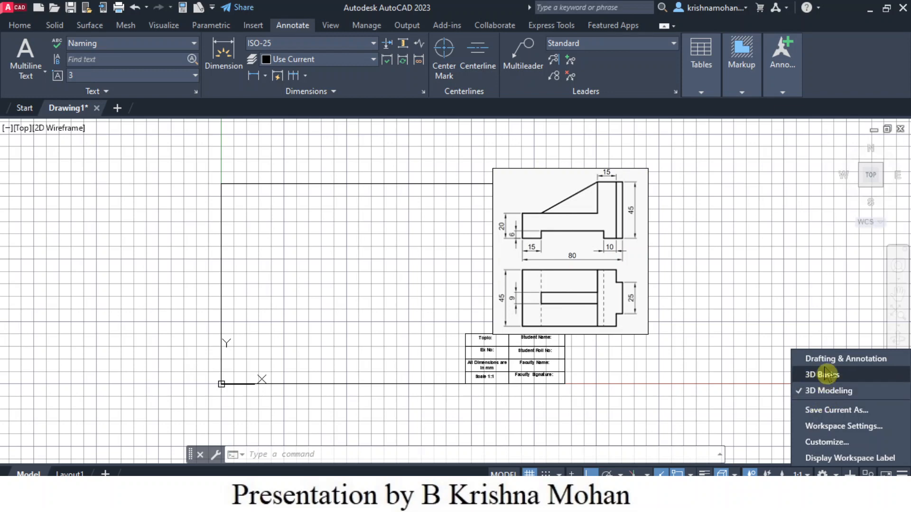
pyautogui.click(859, 364)
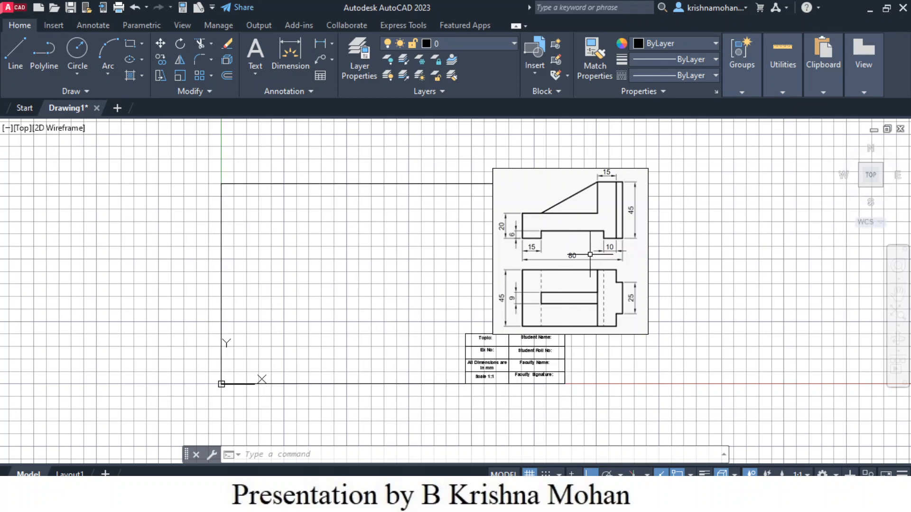
pyautogui.scroll(2, 589, 257)
pyautogui.scroll(-2, 590, 254)
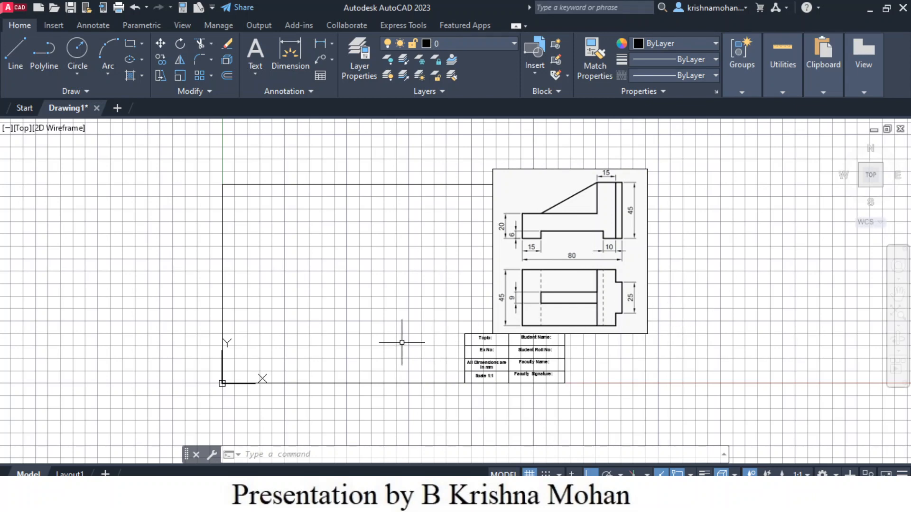
pyautogui.scroll(2, 402, 342)
pyautogui.moveTo(402, 342); pyautogui.dragTo(378, 379, button='middle')
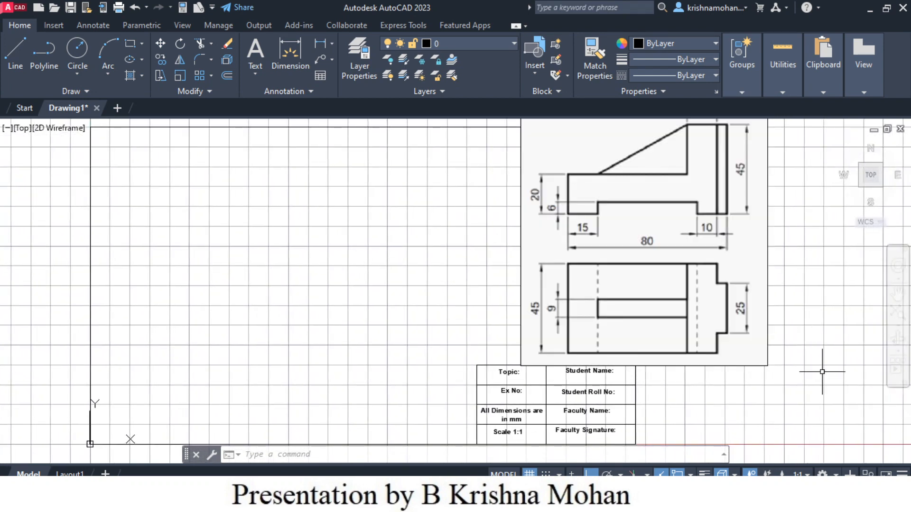
pyautogui.scroll(-2, 826, 361)
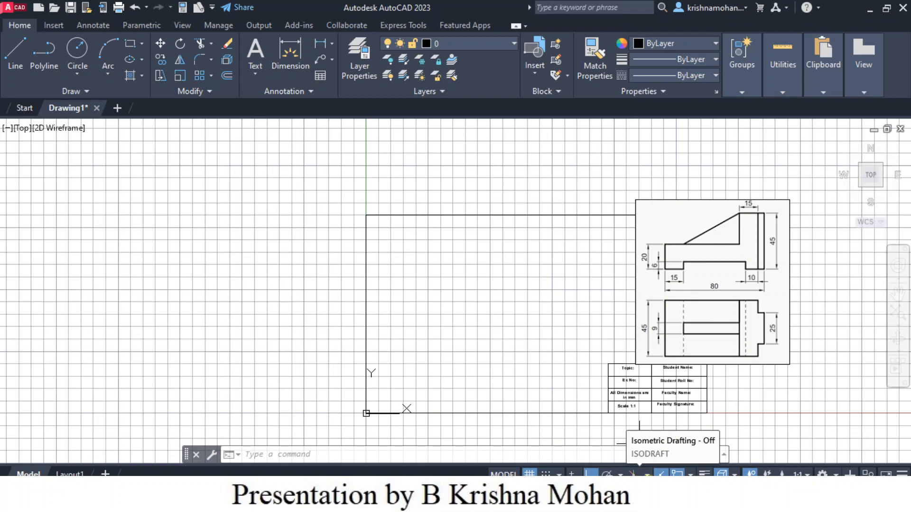
# - Turn on isometric drafting and set the active drawing plane to isoplane Right
pyautogui.click(647, 474)
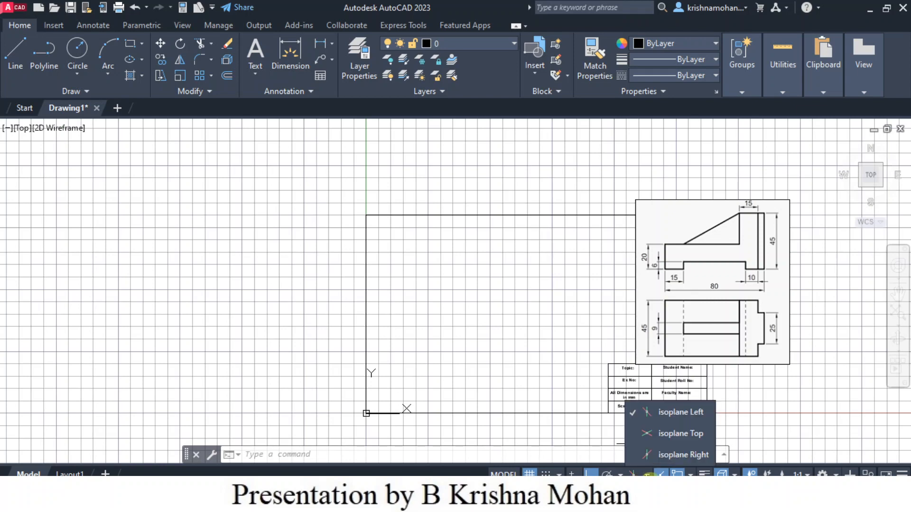
pyautogui.click(672, 434)
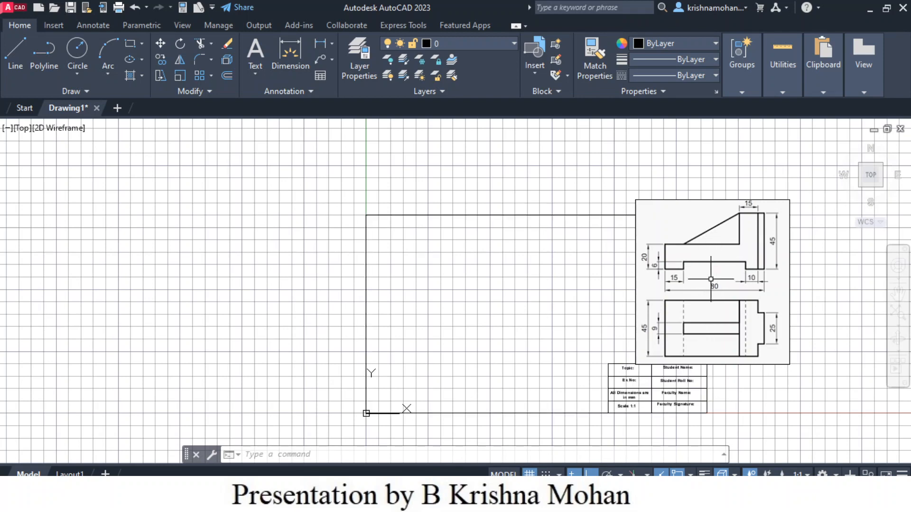
pyautogui.click(636, 473)
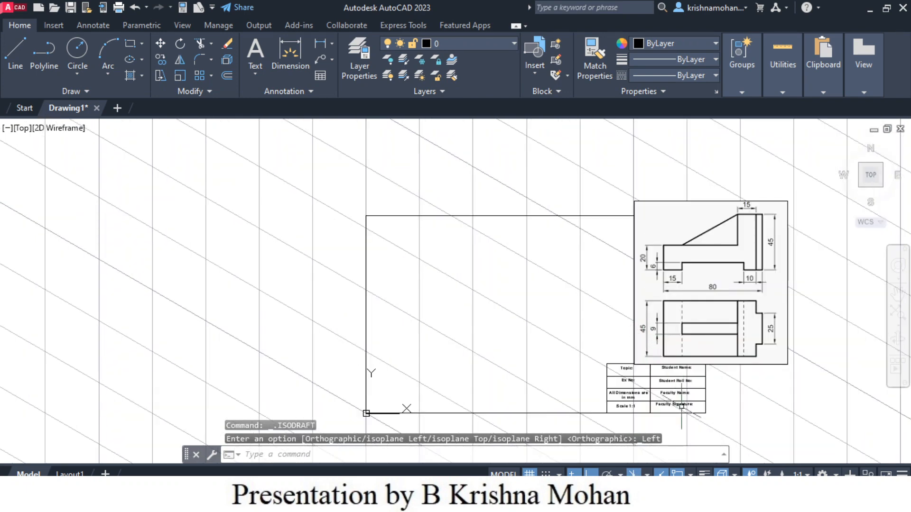
pyautogui.click(646, 473)
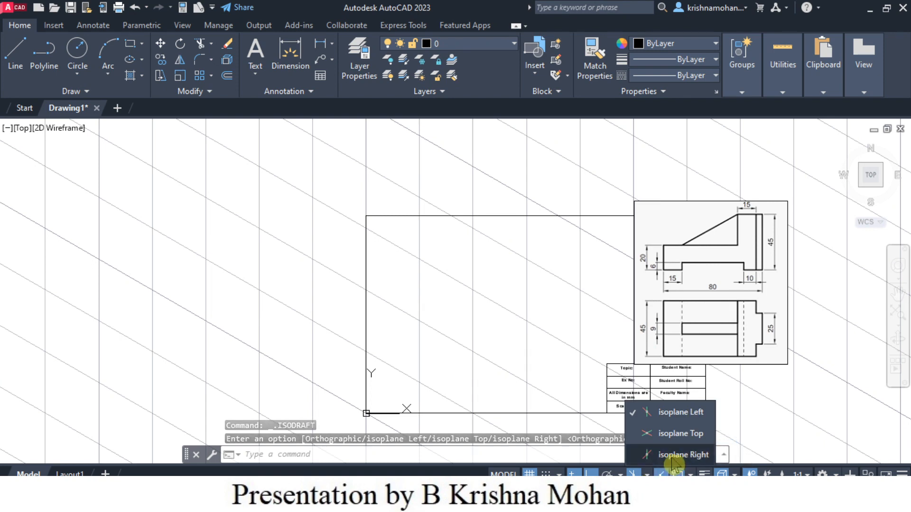
pyautogui.click(688, 457)
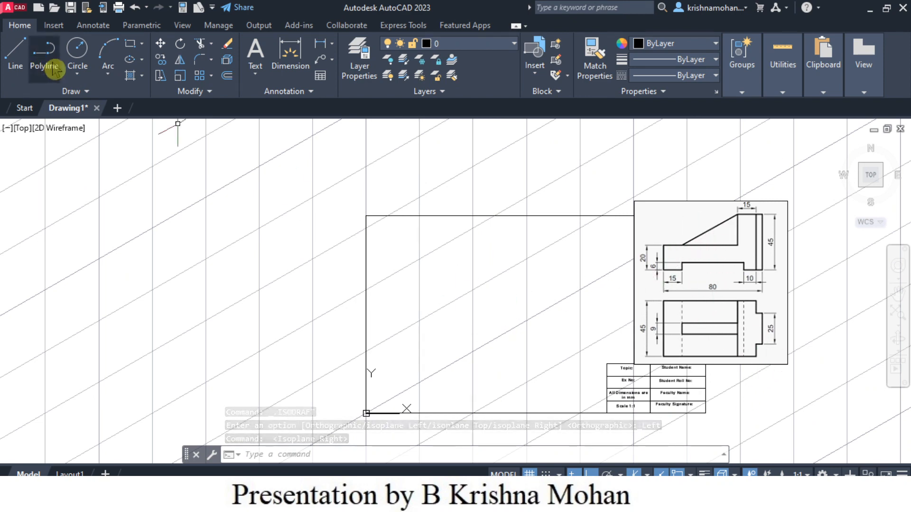
# - Turn off the grid and start a line inside the frame's lower-left area, running 15 mm at 30° and 6 mm straight up
pyautogui.click(15, 54)
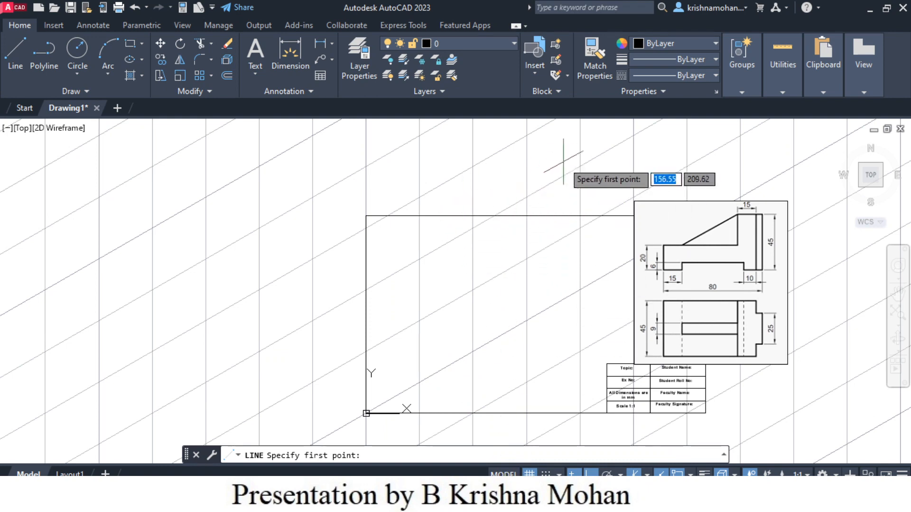
pyautogui.click(529, 474)
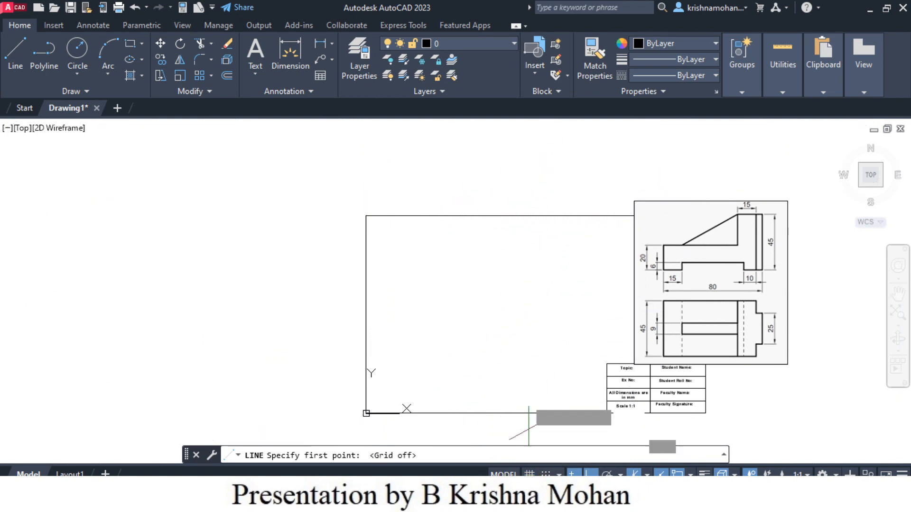
pyautogui.scroll(-2, 544, 305)
pyautogui.scroll(4, 544, 305)
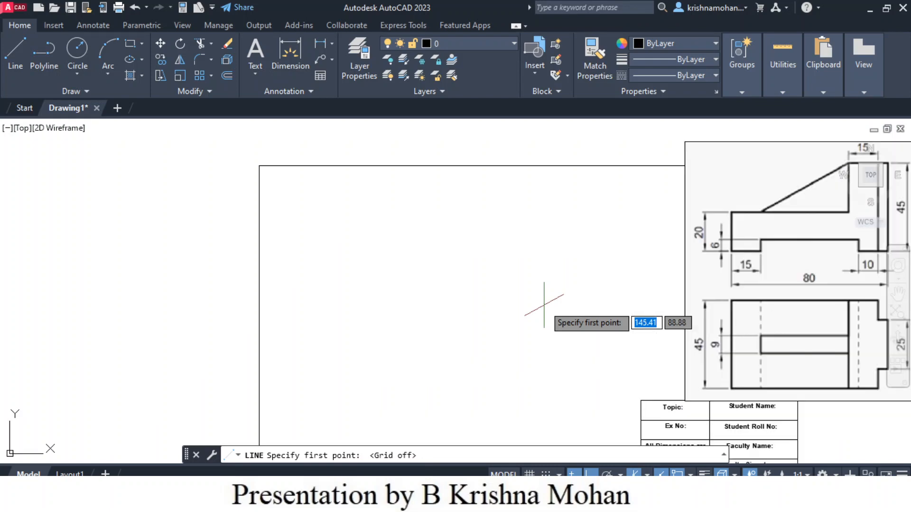
pyautogui.moveTo(545, 305); pyautogui.dragTo(494, 272, button='middle')
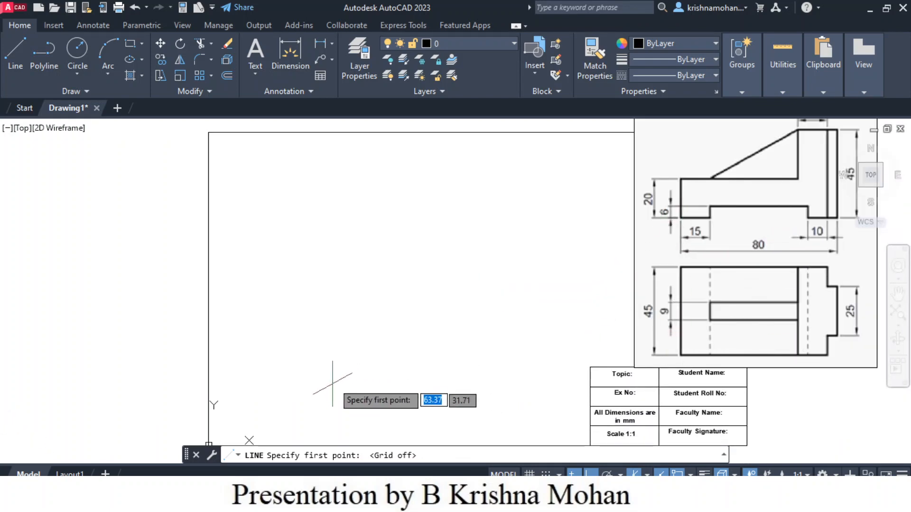
pyautogui.click(364, 374)
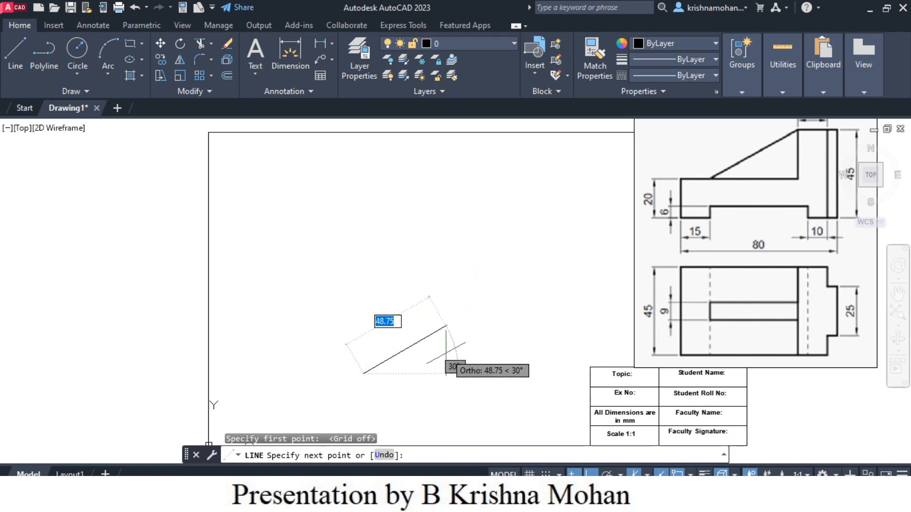
pyautogui.write('15')
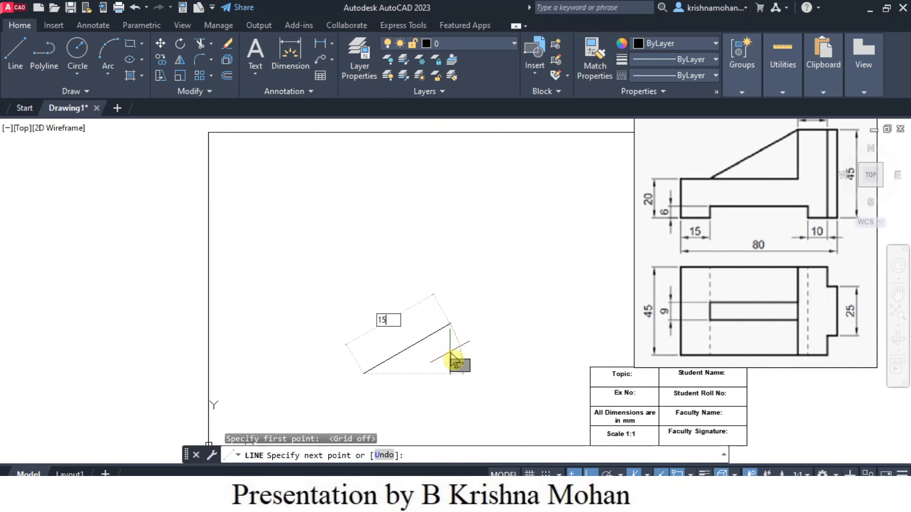
pyautogui.press('Return')
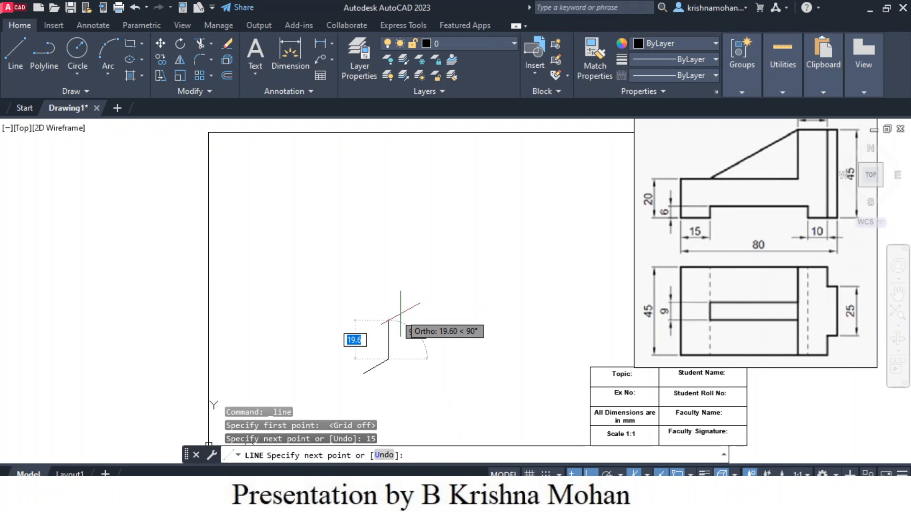
pyautogui.write('6')
pyautogui.press('Return')
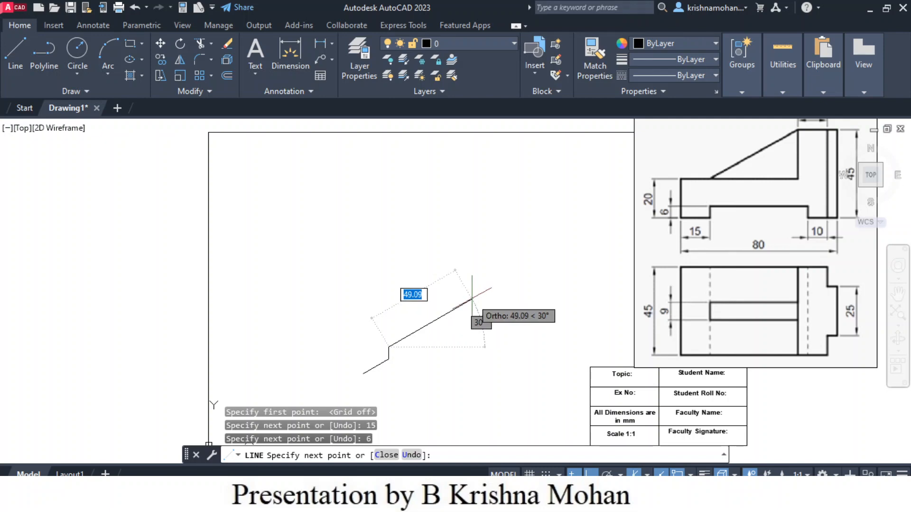
# - Continue the base outline 50 mm at 30°, 6 mm straight down and 10 mm at 30°
pyautogui.write('5')
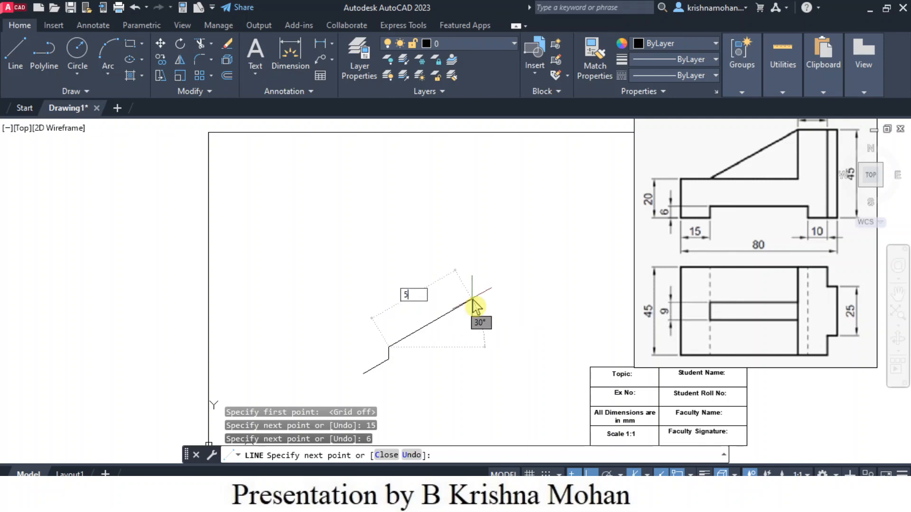
pyautogui.write('0')
pyautogui.press('Return')
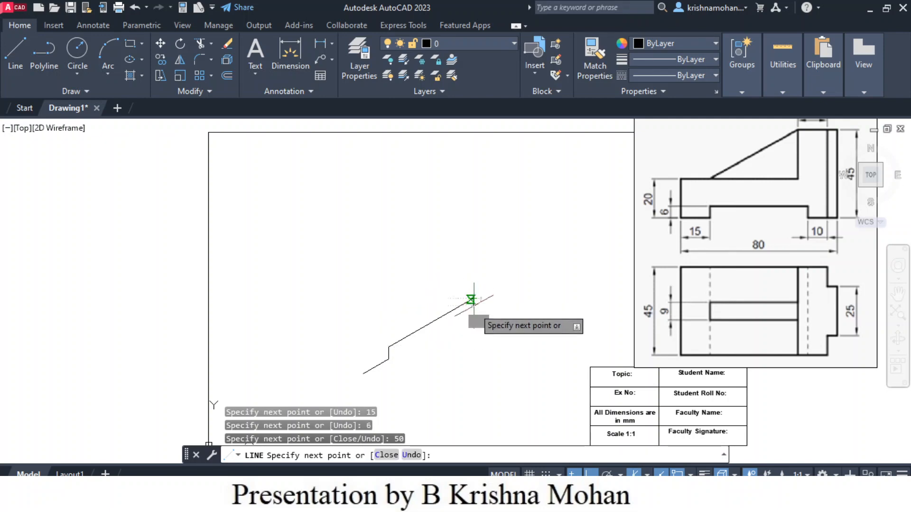
pyautogui.write('6')
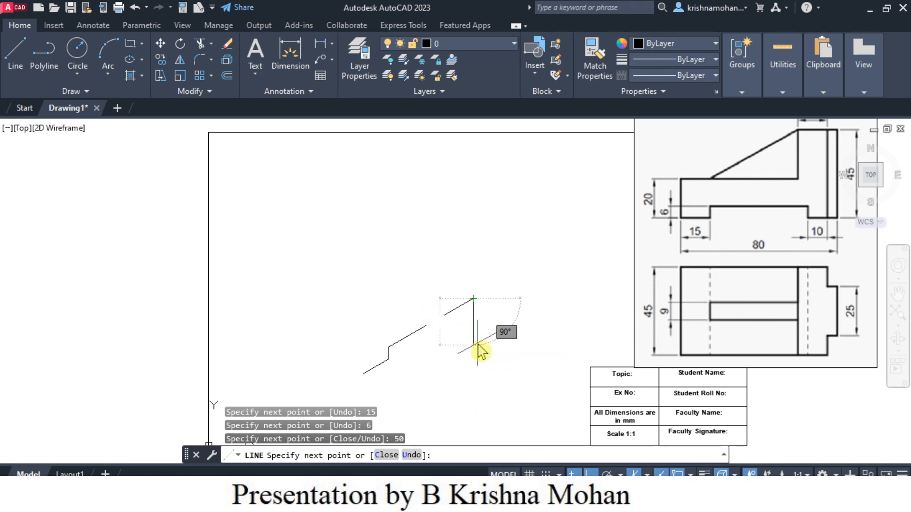
pyautogui.press('Return')
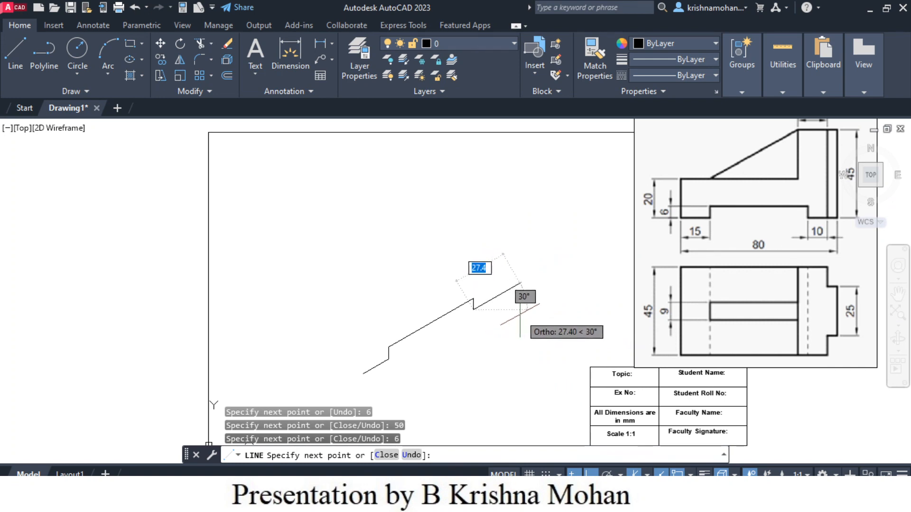
pyautogui.write('10')
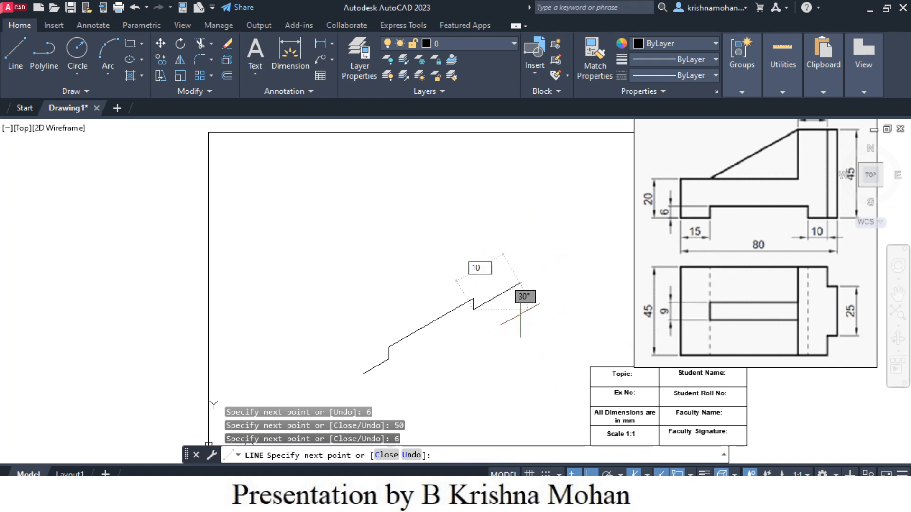
pyautogui.press('Return')
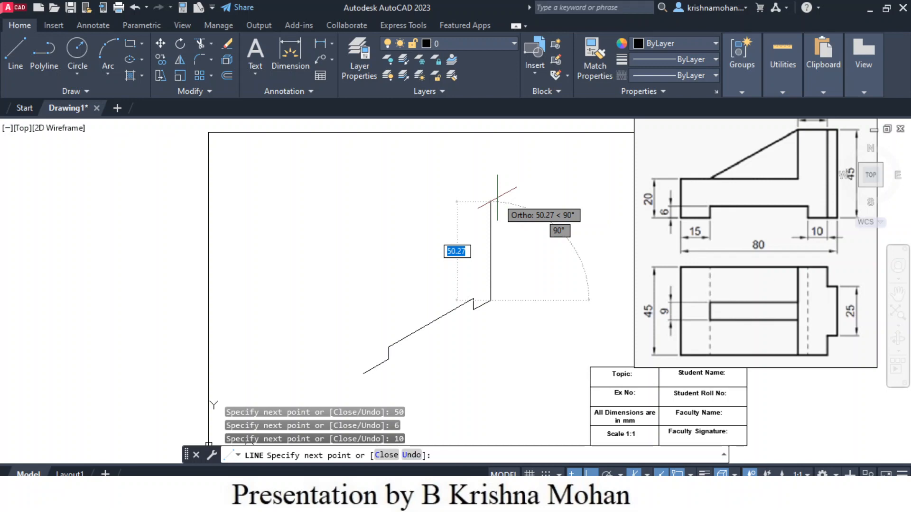
# - Continue the outline 45 mm straight up and 15 mm back along the 210° isometric direction for the upright's top edge
pyautogui.write('45')
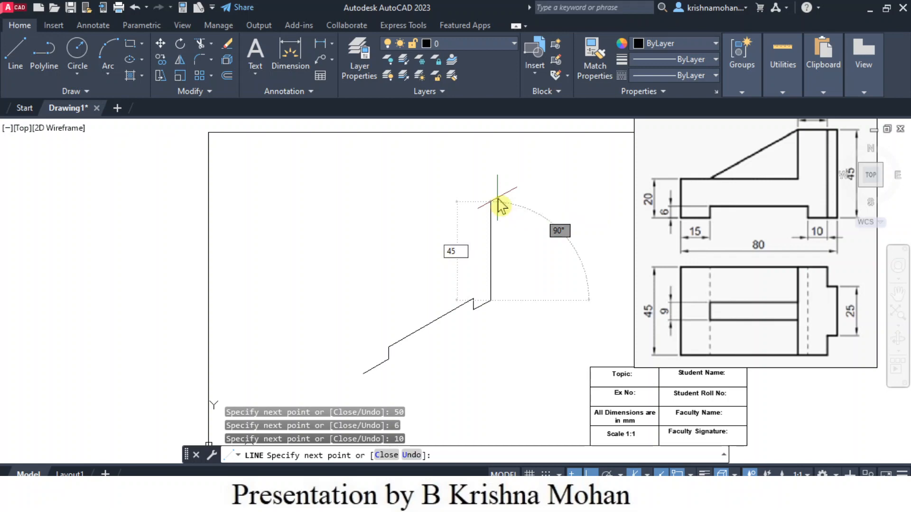
pyautogui.press('Return')
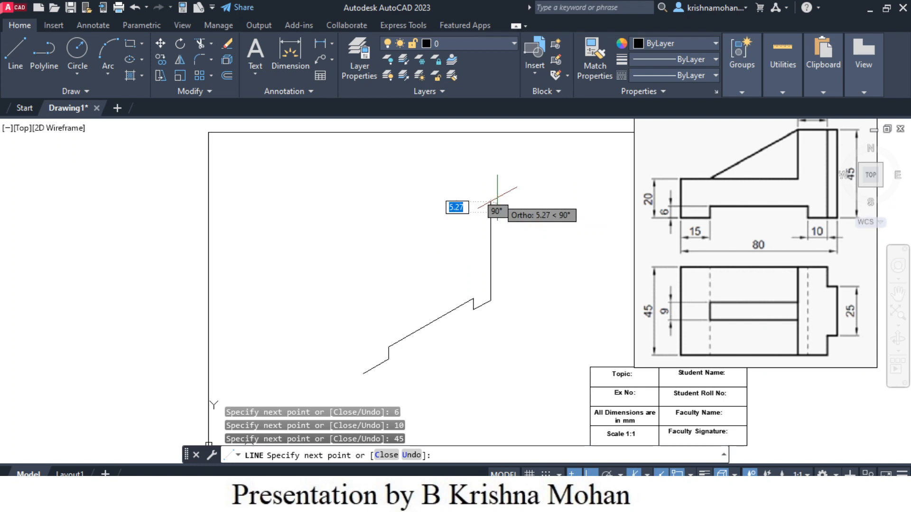
pyautogui.moveTo(477, 205); pyautogui.dragTo(478, 236, button='middle')
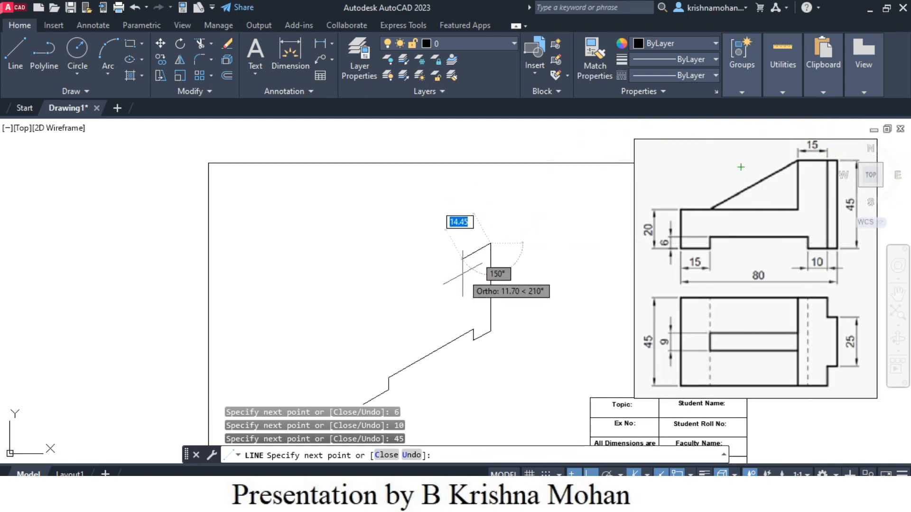
pyautogui.write('15')
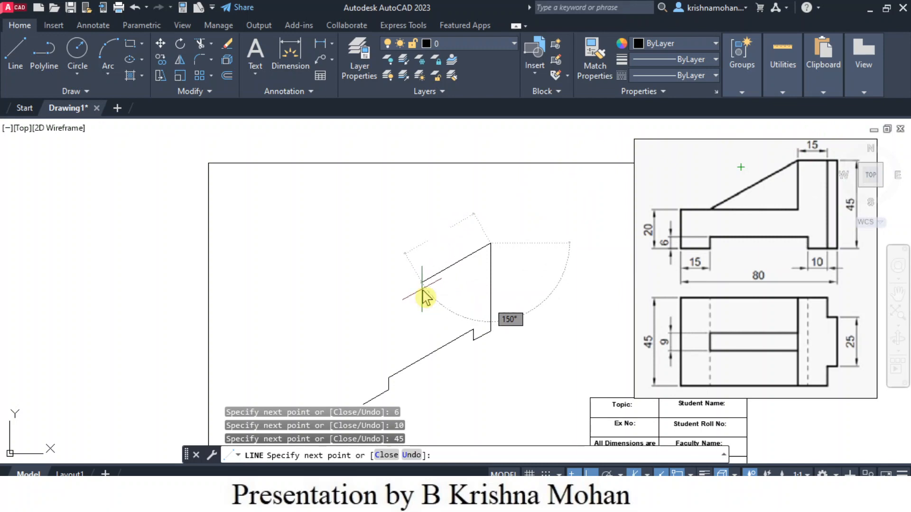
pyautogui.press('Return')
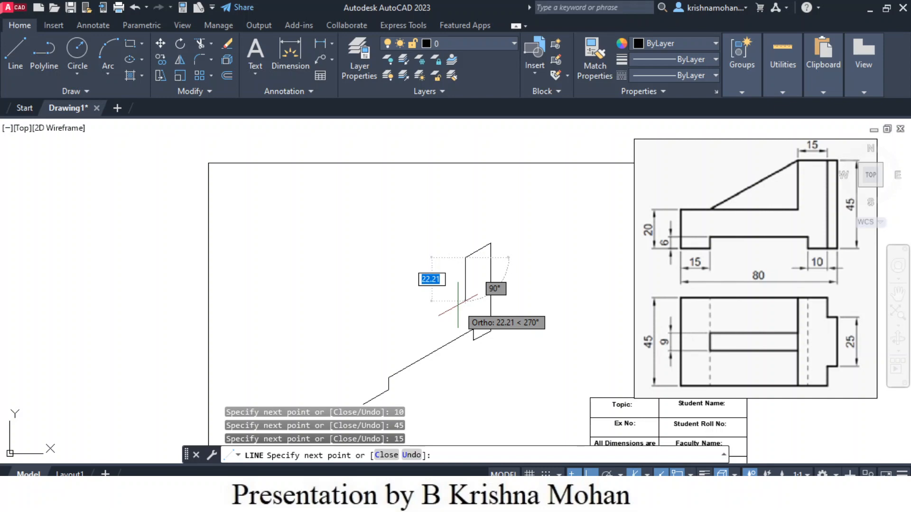
# - Finish the side profile by continuing the outline 25 mm straight down, 60 mm at 210° and 20 mm down to its starting corner
pyautogui.write('25')
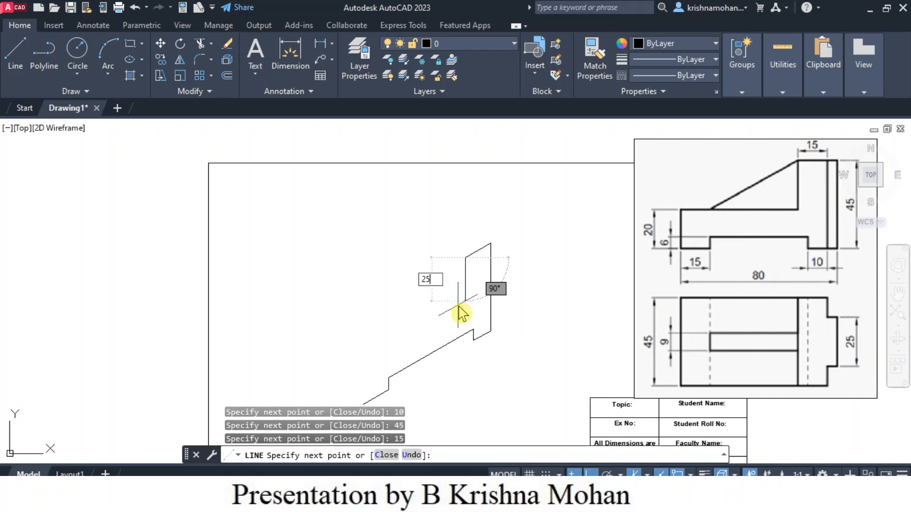
pyautogui.press('Return')
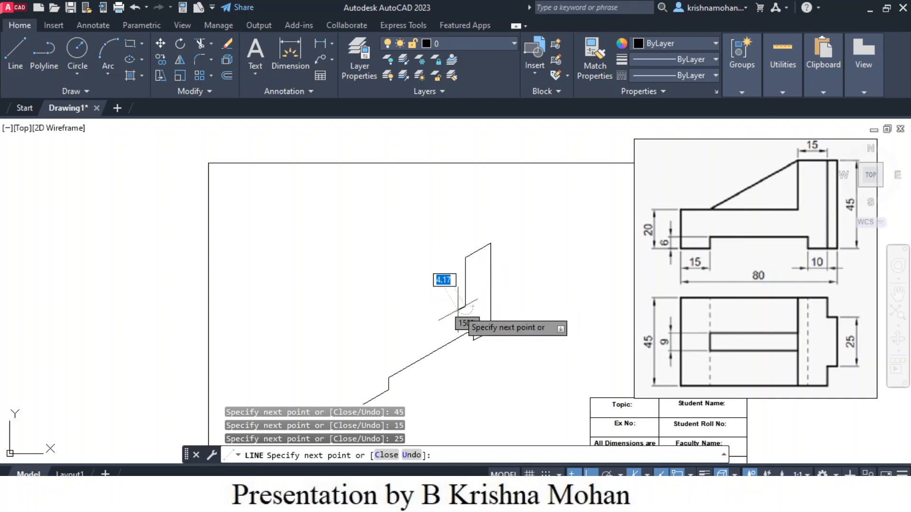
pyautogui.moveTo(459, 307); pyautogui.dragTo(478, 278, button='middle')
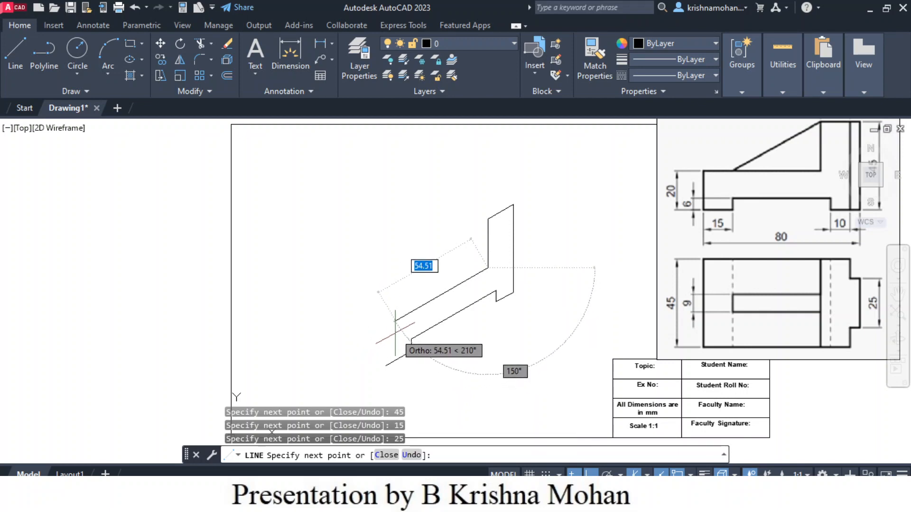
pyautogui.moveTo(395, 332); pyautogui.dragTo(374, 356, button='middle')
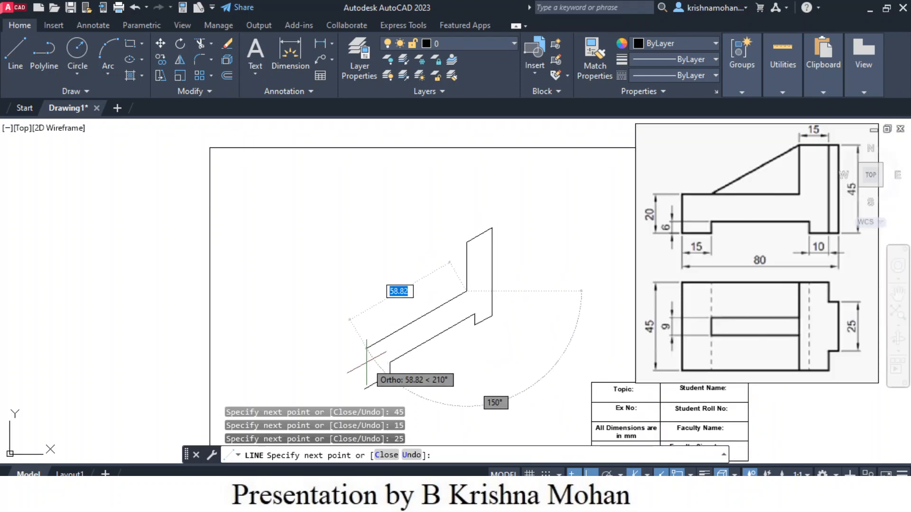
pyautogui.click(369, 369)
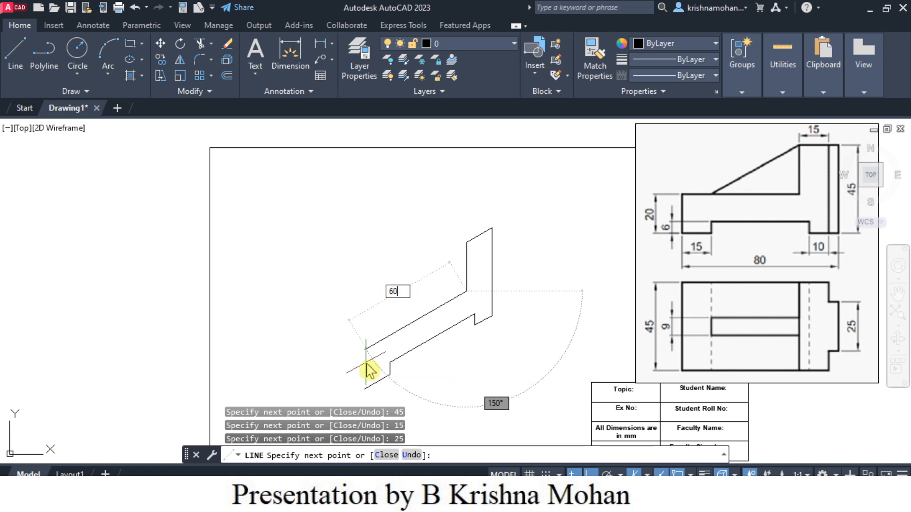
pyautogui.press('Return')
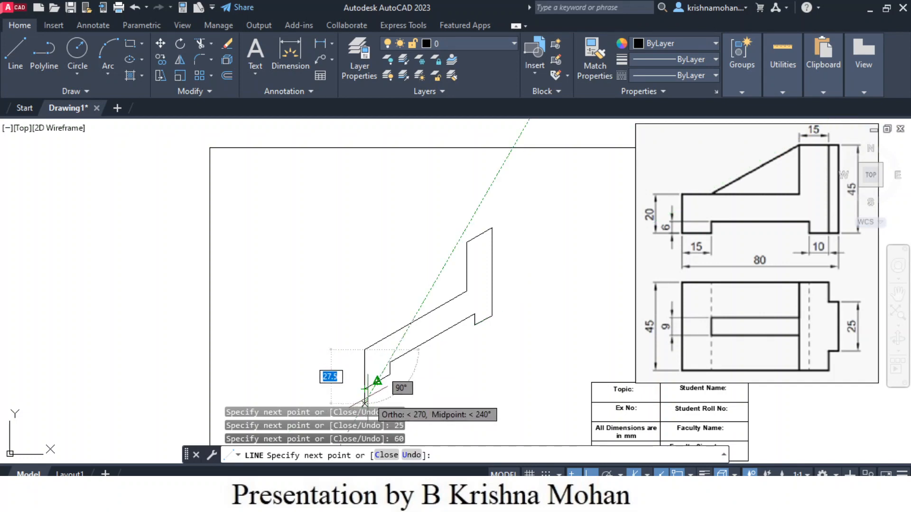
pyautogui.write('20')
pyautogui.press('Return')
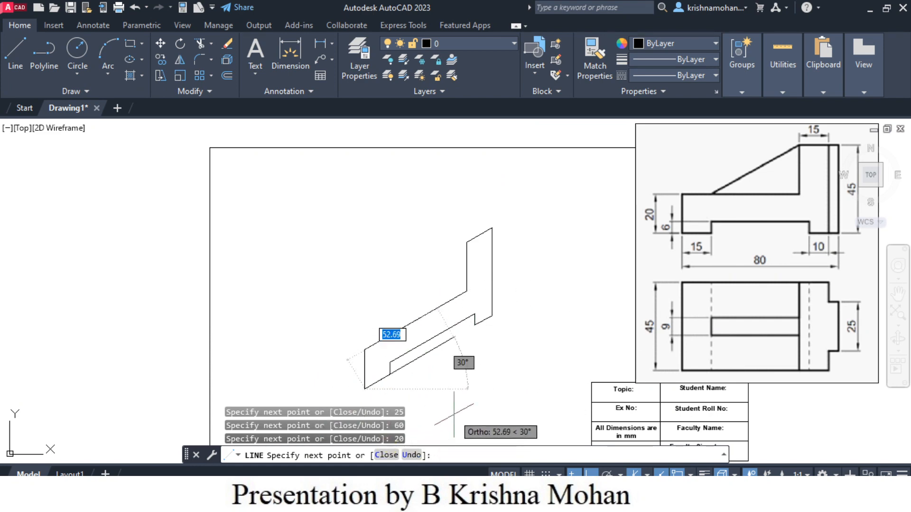
pyautogui.press('Escape')
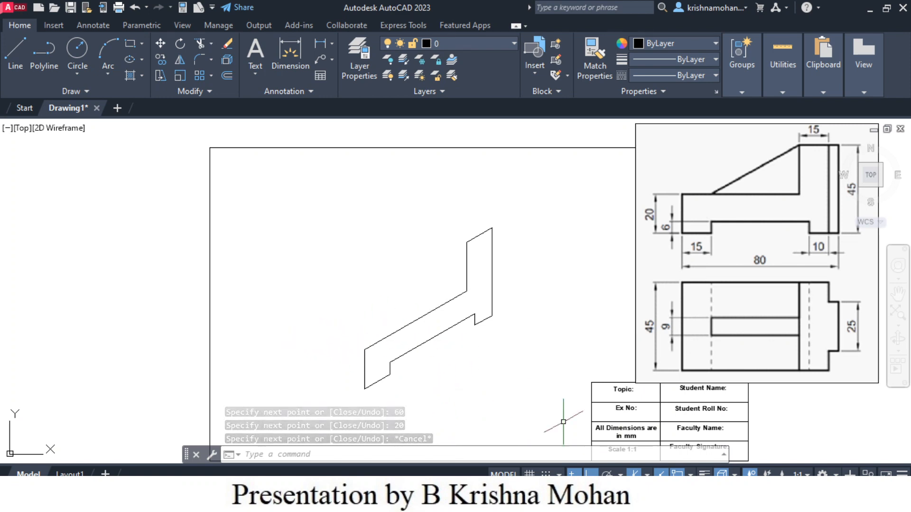
# - On isoplane Left, draw the base's end face from the profile's lowest corner: 45 mm at 150°, 20 mm up and back to the profile's upper corner
pyautogui.click(647, 474)
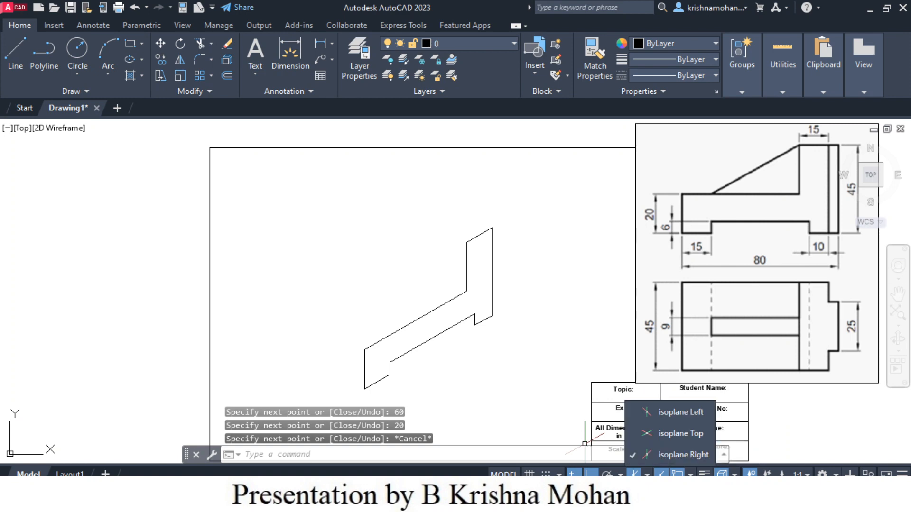
pyautogui.click(678, 413)
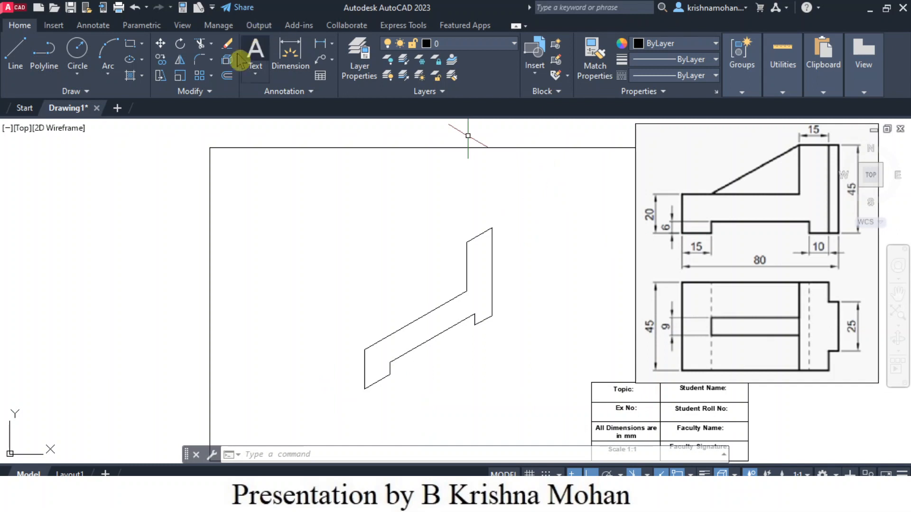
pyautogui.click(15, 51)
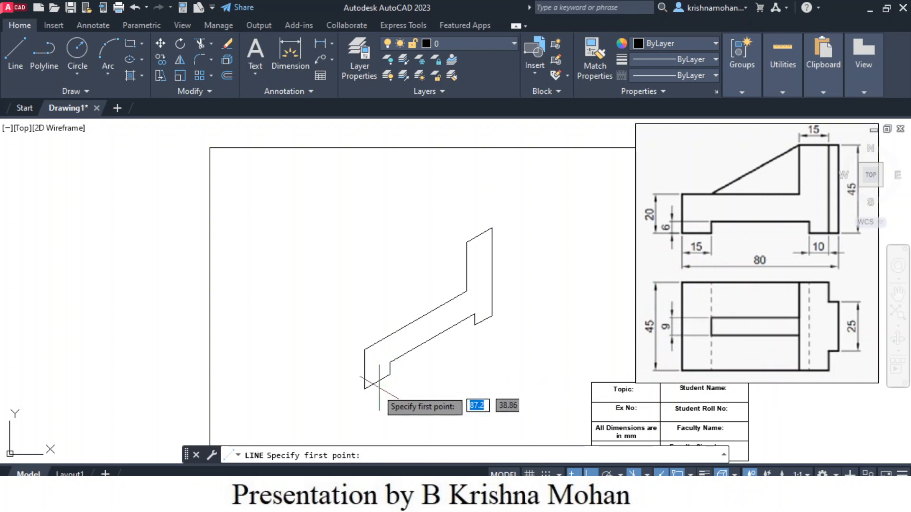
pyautogui.click(365, 389)
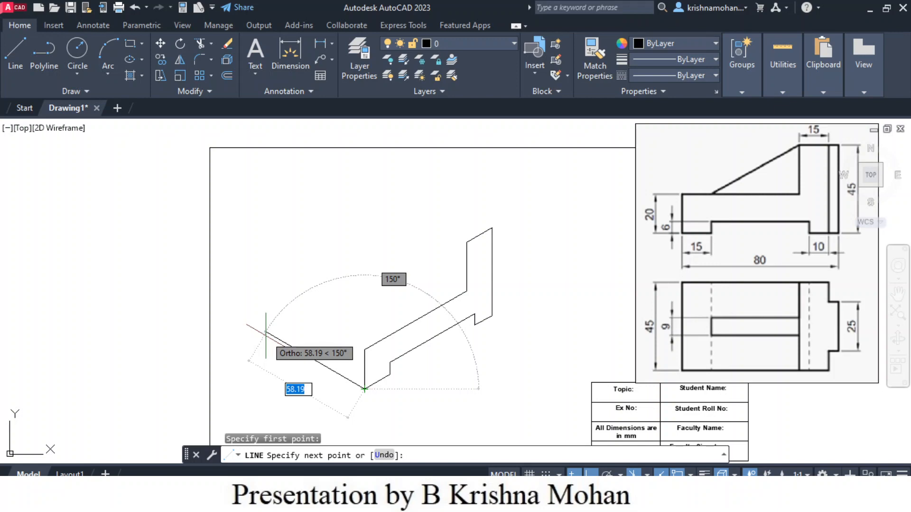
pyautogui.write('45')
pyautogui.press('Return')
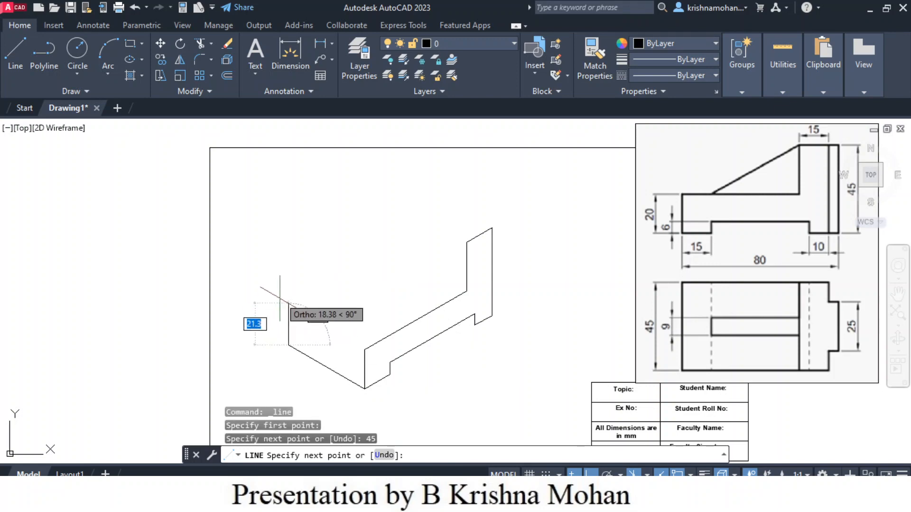
pyautogui.write('20')
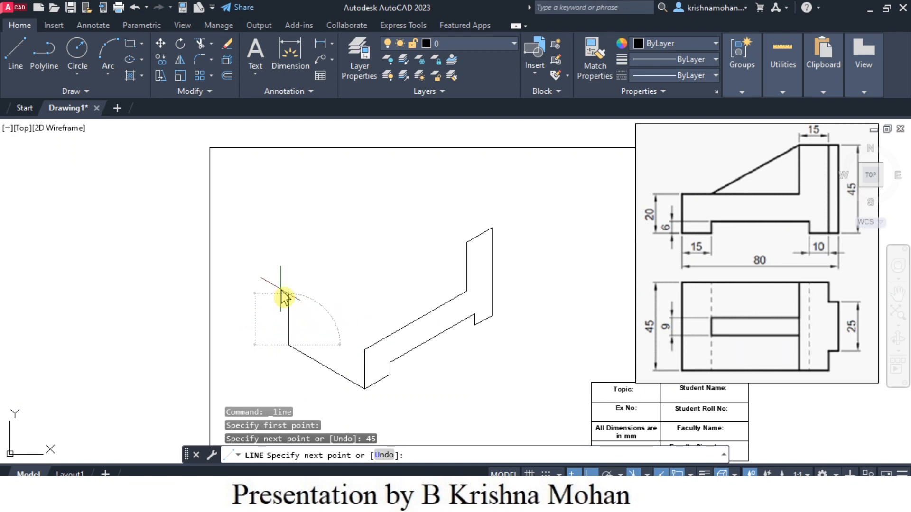
pyautogui.press('Return')
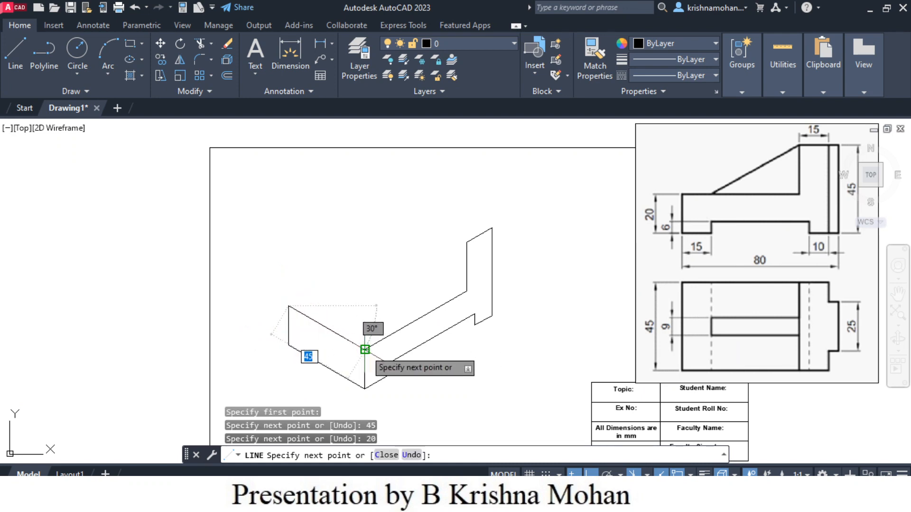
pyautogui.click(365, 350)
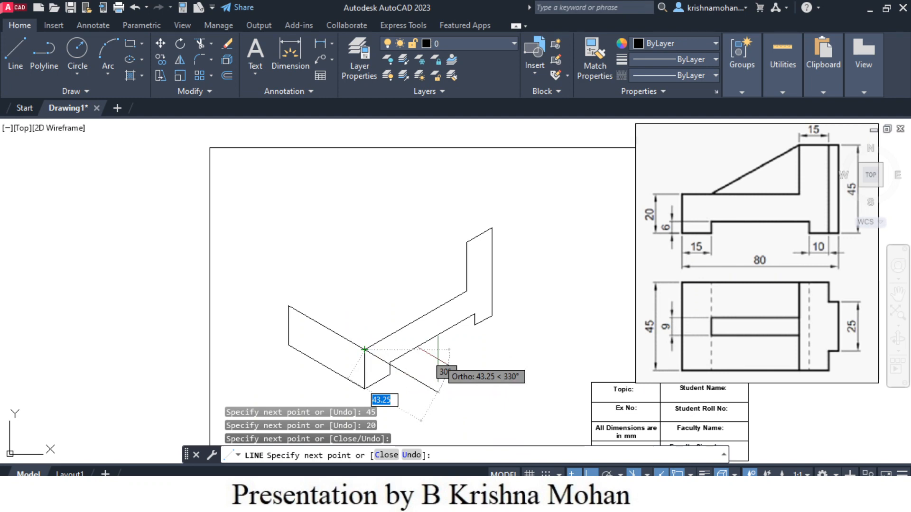
pyautogui.press('Escape')
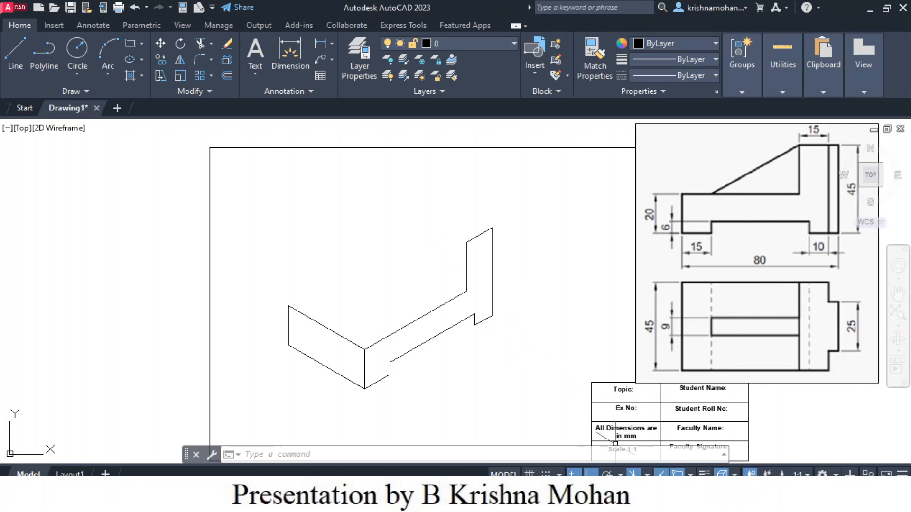
# - On isoplane Right, draw the rear outline from the end face's far upper corner: 60 mm at 30°, 25 mm straight up and 15 mm at 30°
pyautogui.click(691, 474)
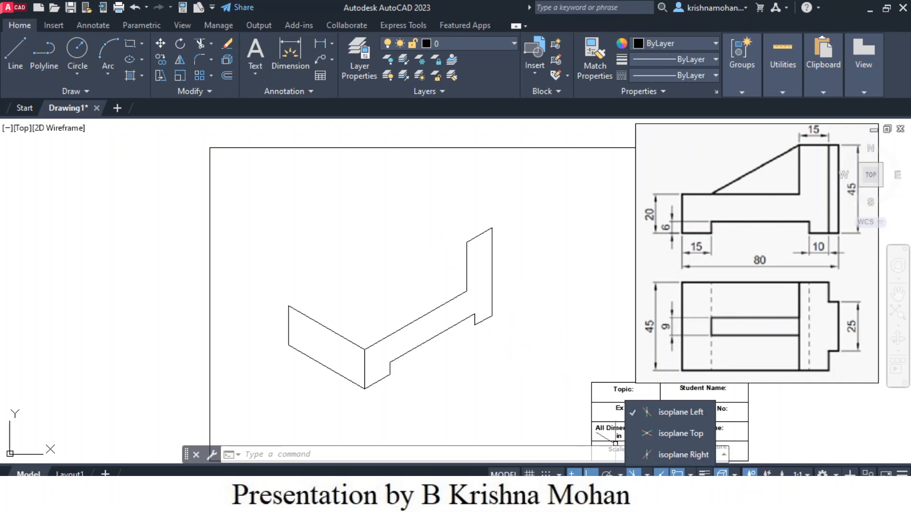
pyautogui.click(682, 459)
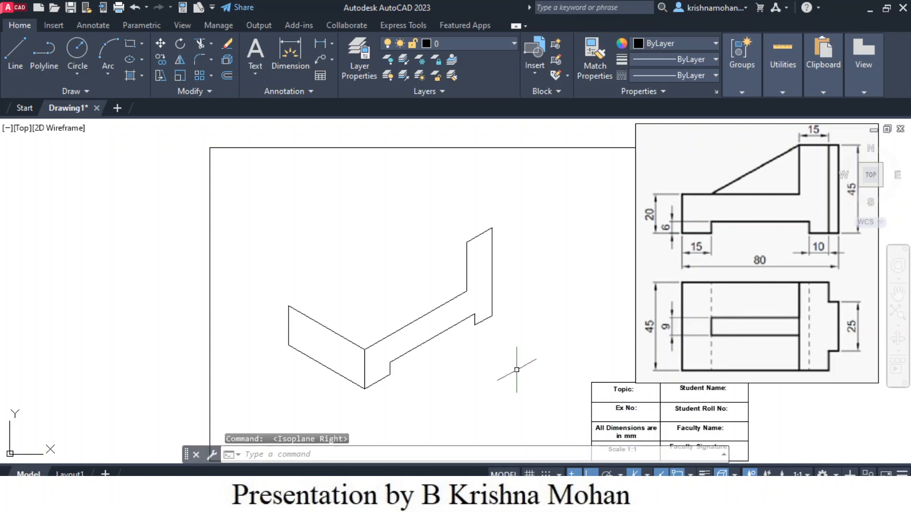
pyautogui.click(15, 53)
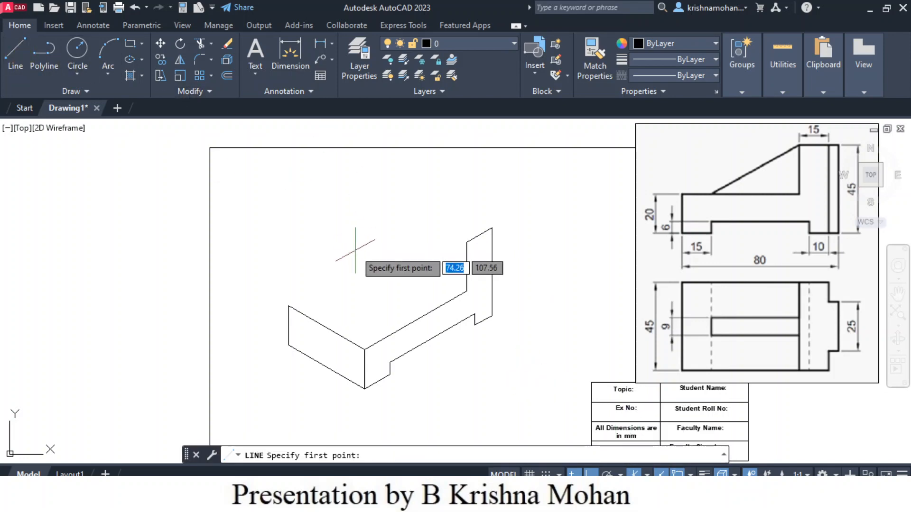
pyautogui.click(289, 305)
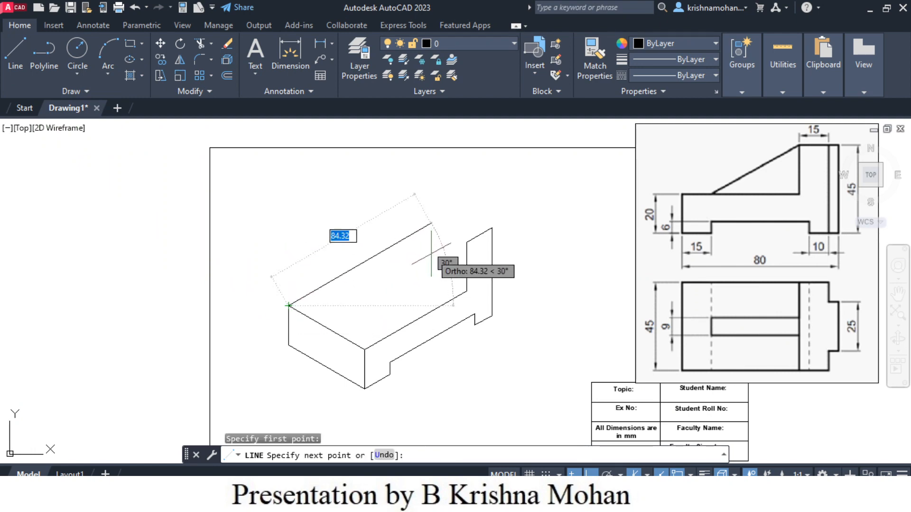
pyautogui.write('60')
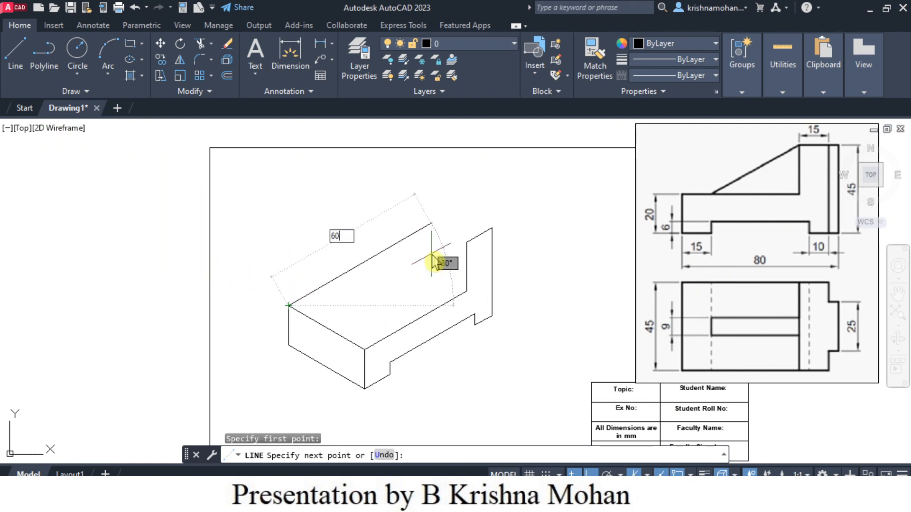
pyautogui.press('Return')
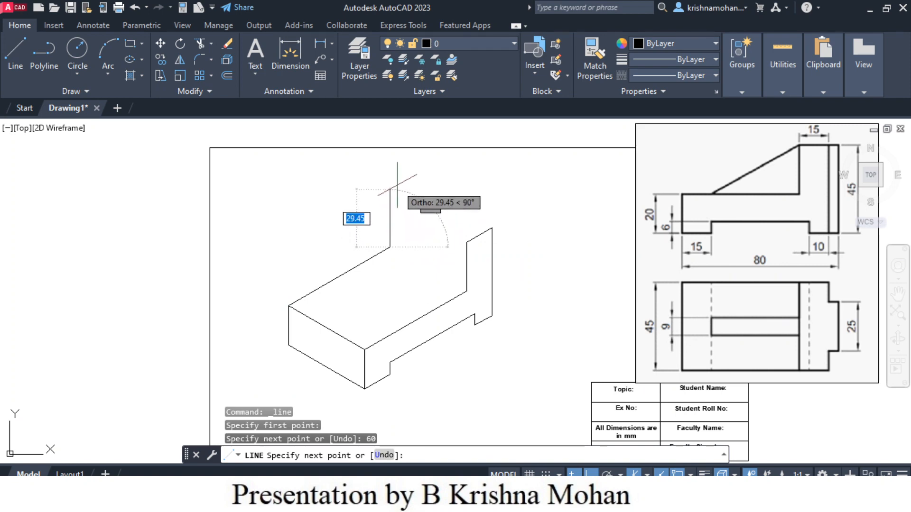
pyautogui.write('25')
pyautogui.press('Return')
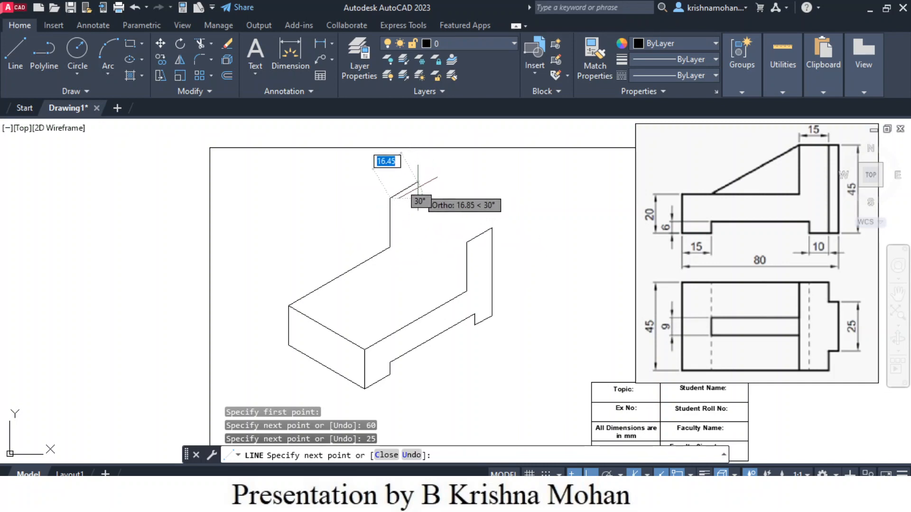
pyautogui.write('15')
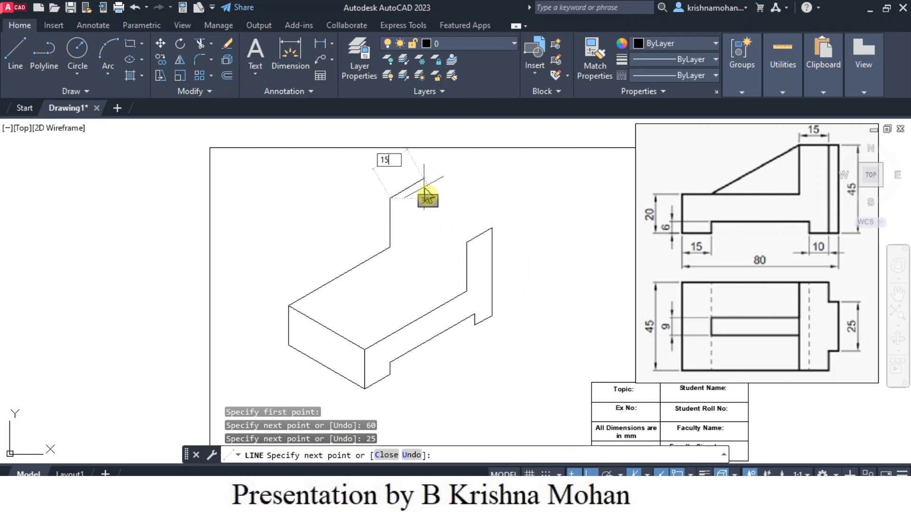
pyautogui.press('Return')
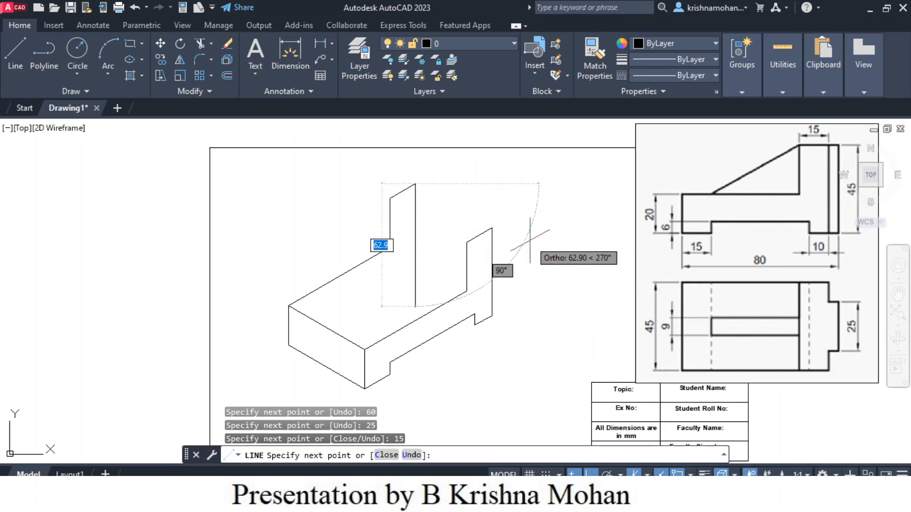
pyautogui.press('Escape')
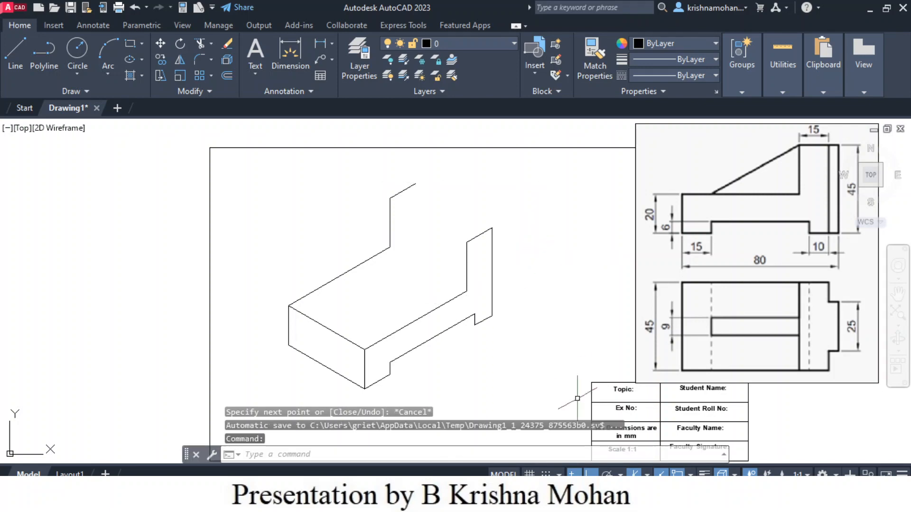
# - On isoplane Top, draw a line across the base's top face joining the feet of the upright's two front vertical edges
pyautogui.click(647, 475)
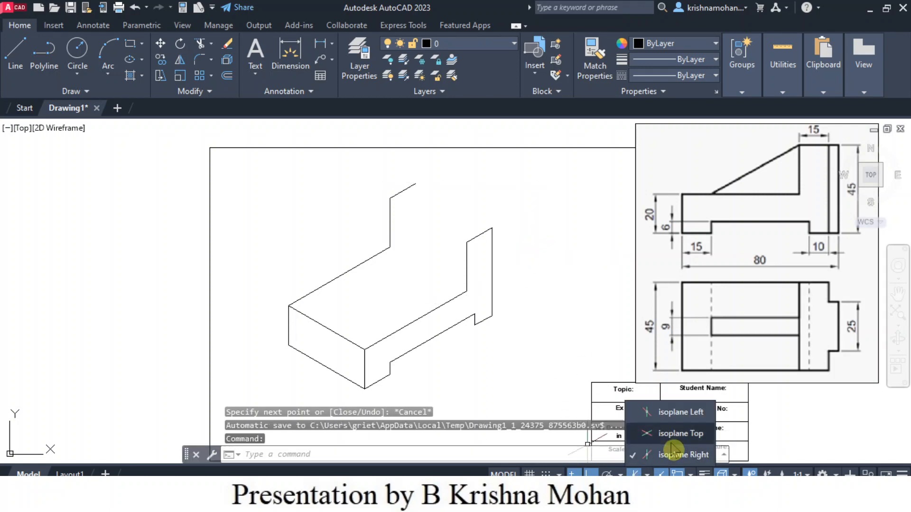
pyautogui.click(682, 434)
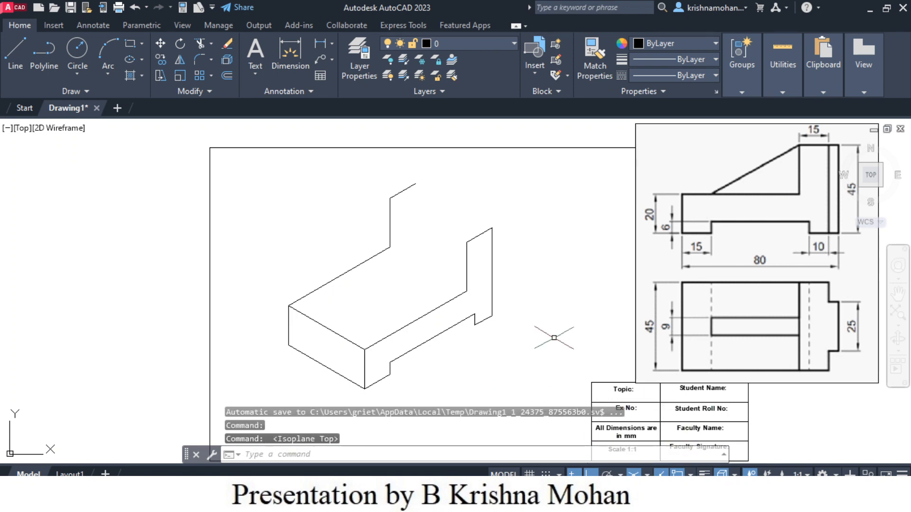
pyautogui.click(15, 55)
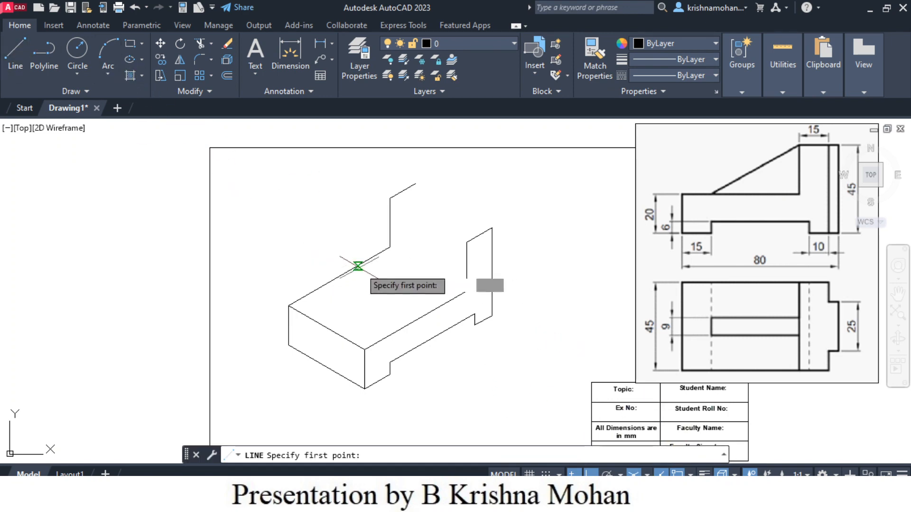
pyautogui.click(390, 247)
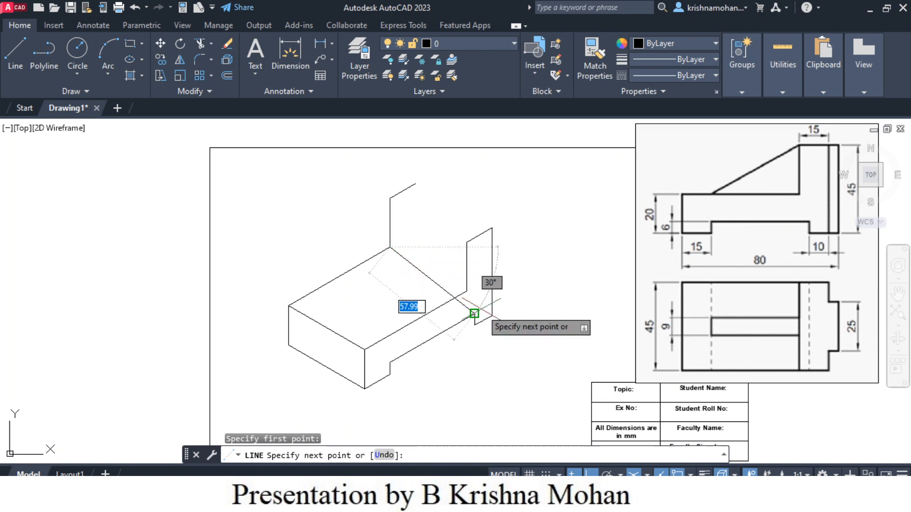
pyautogui.click(466, 291)
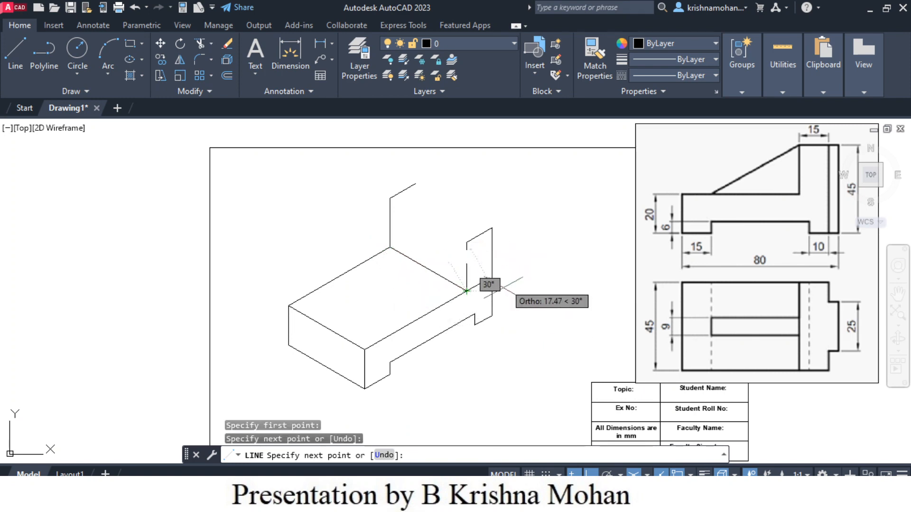
pyautogui.press('Escape')
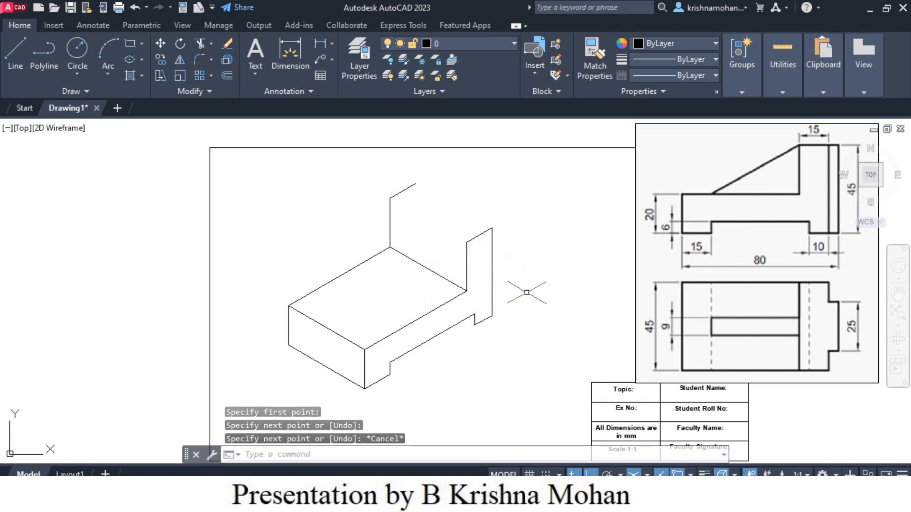
# - Draw a line joining the upper ends of the upright's two front vertical edges
pyautogui.press('Return')
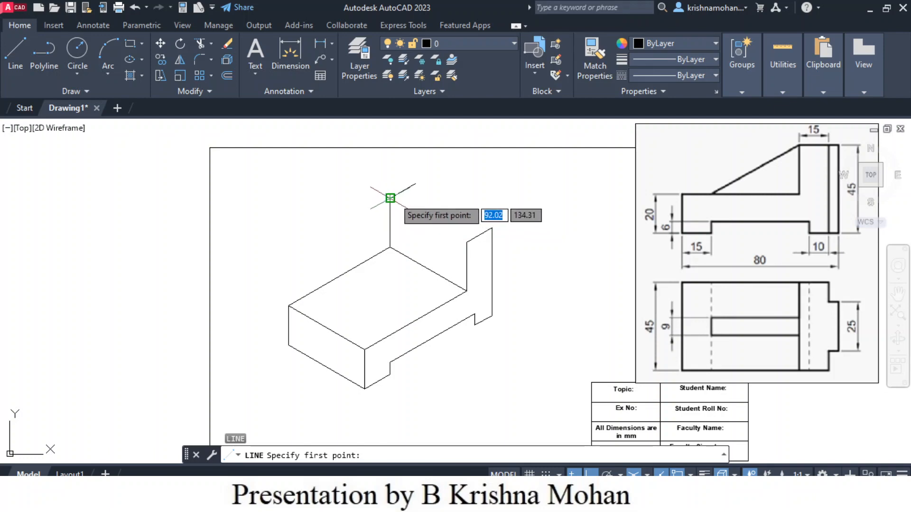
pyautogui.click(391, 197)
pyautogui.click(466, 242)
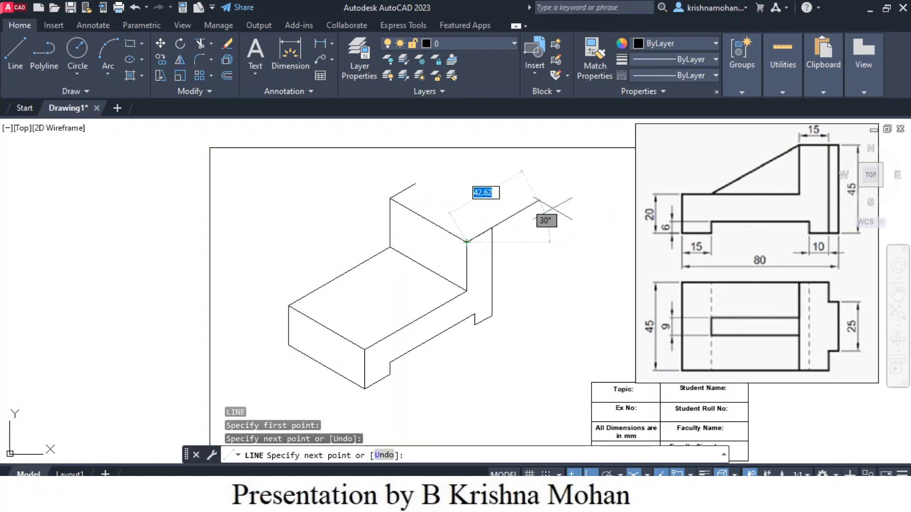
# - Draw the upright's rear top edge by joining the back ends of its two 15 mm top side edges
pyautogui.press('Escape')
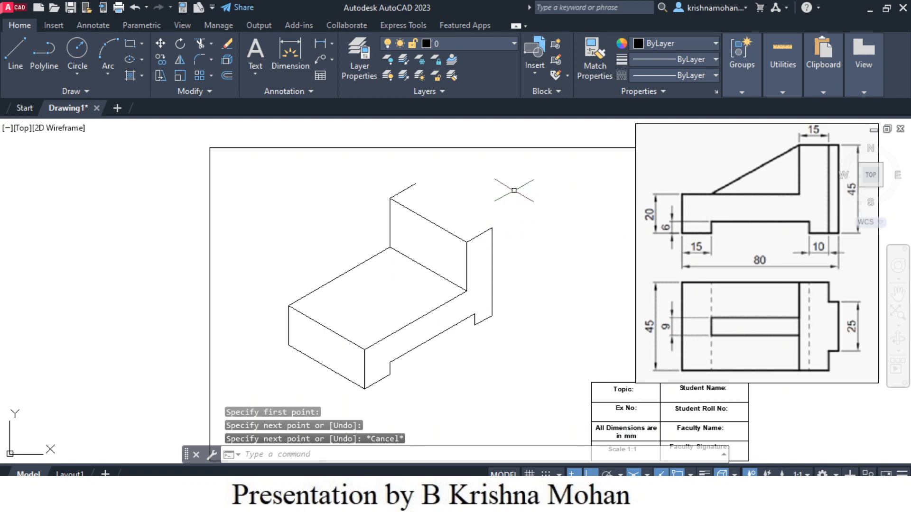
pyautogui.press('Return')
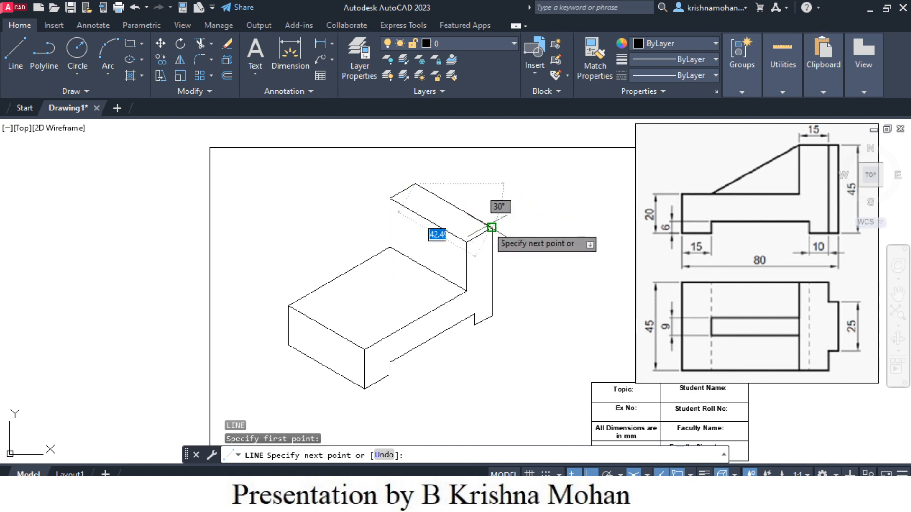
pyautogui.click(492, 227)
pyautogui.press('Escape')
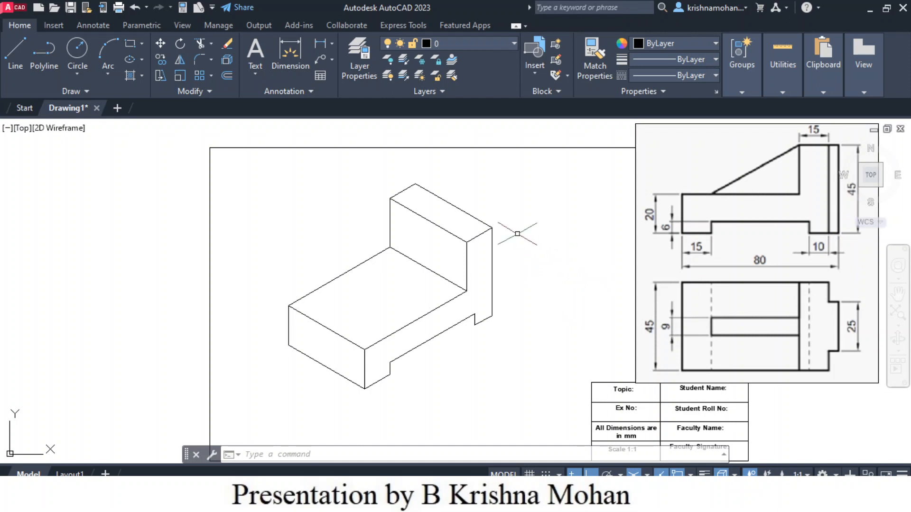
# - Draw the rear projection's top outline from the upright's near rear top corner: 10 mm at 150°, 5 mm at 30°, 25 mm at 150° and 5 mm at 210°
pyautogui.click(15, 53)
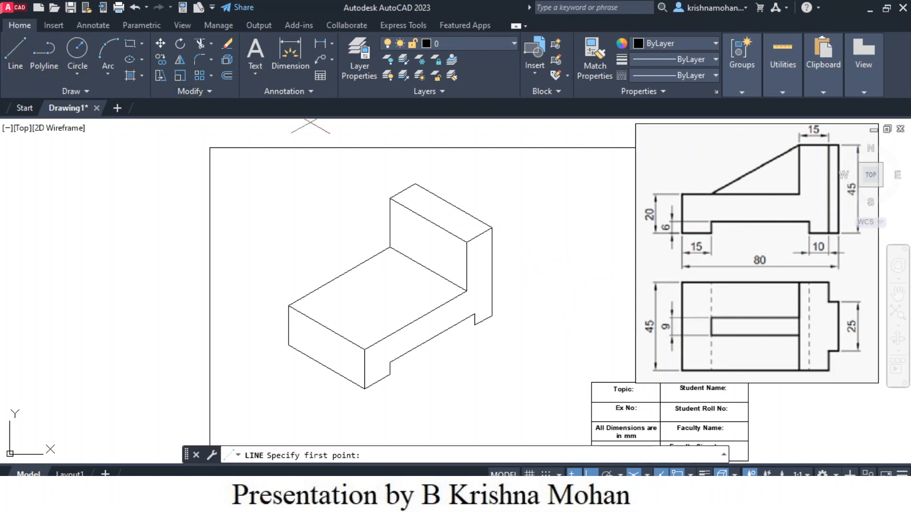
pyautogui.click(492, 228)
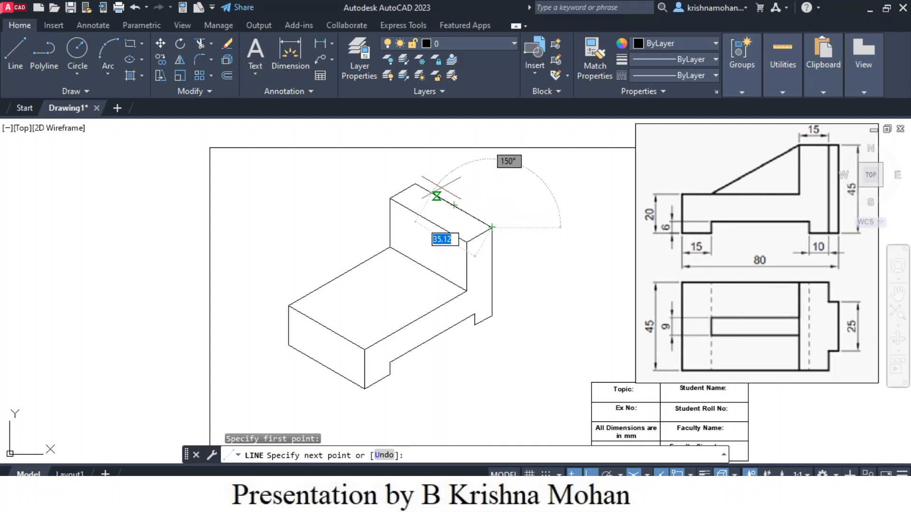
pyautogui.write('10')
pyautogui.press('Return')
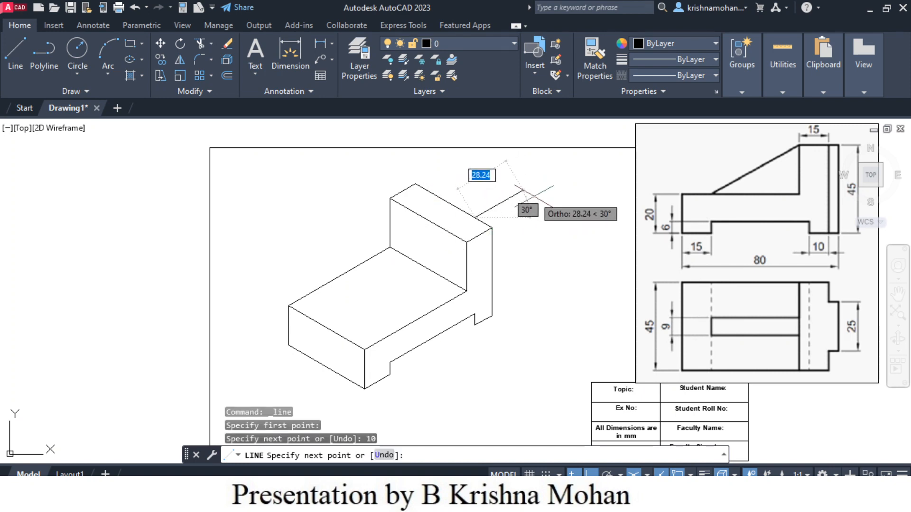
pyautogui.write('5')
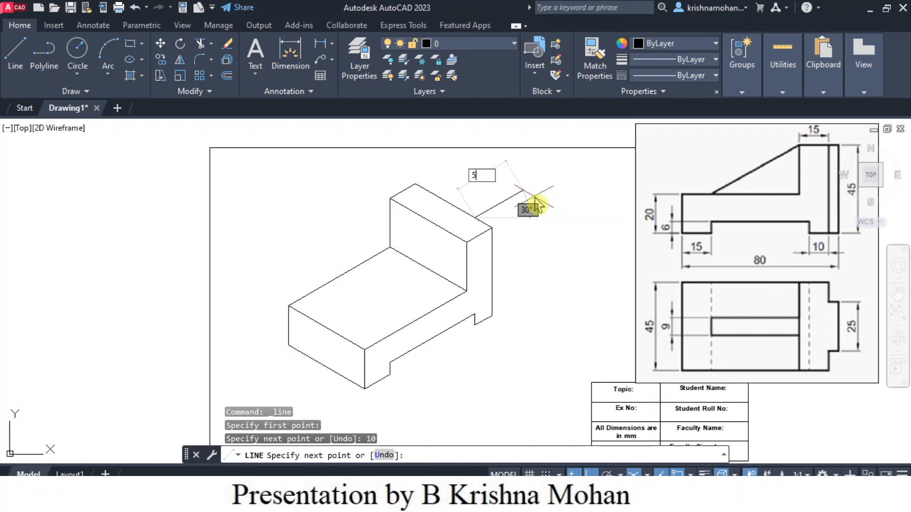
pyautogui.press('Return')
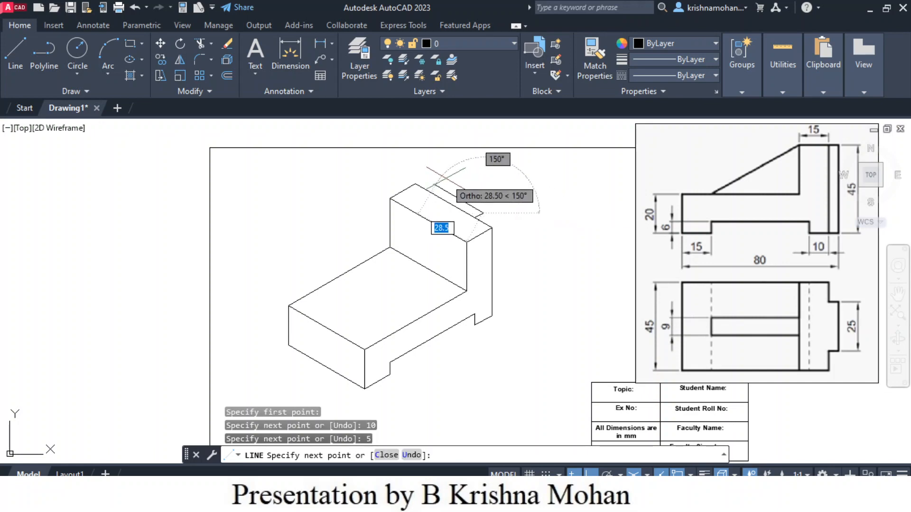
pyautogui.write('25')
pyautogui.press('Return')
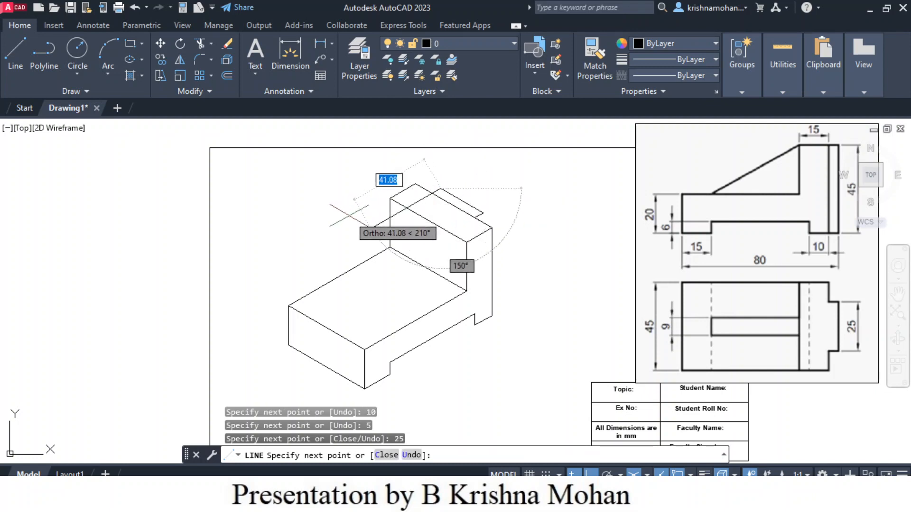
pyautogui.write('5')
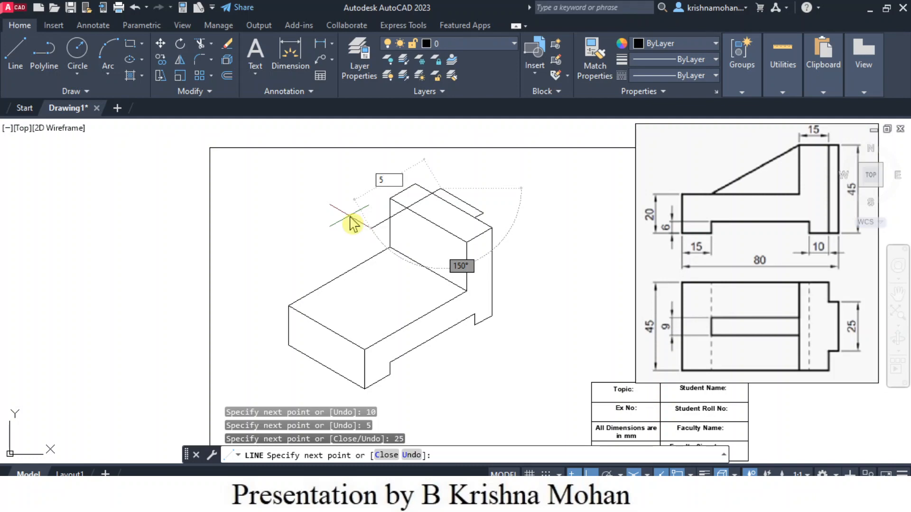
pyautogui.press('Return')
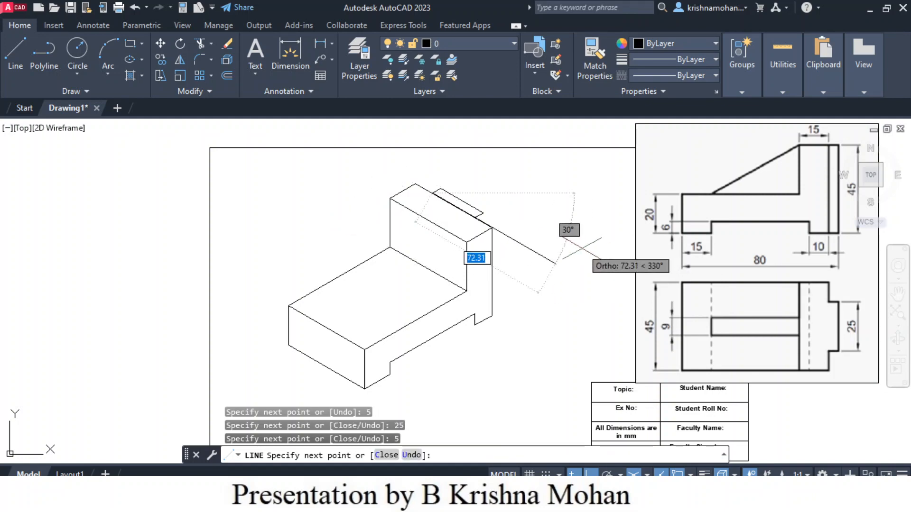
pyautogui.press('Escape')
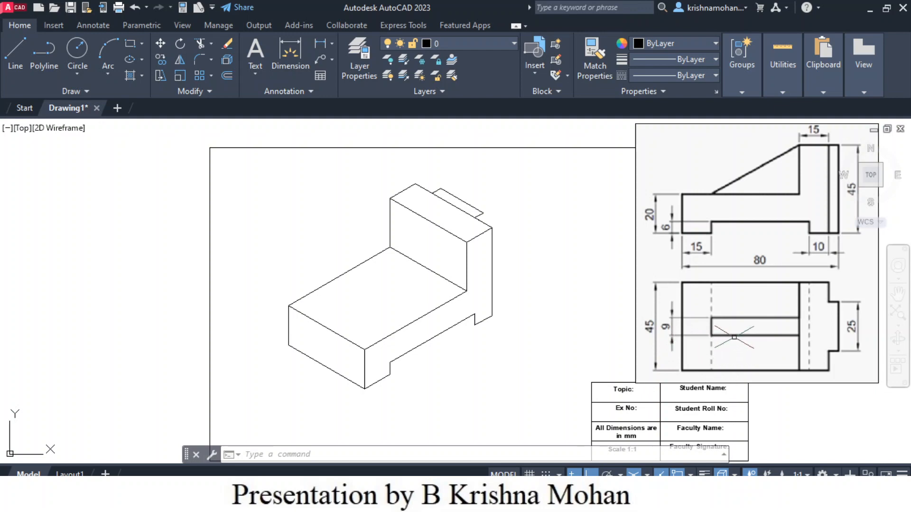
# - Draw the rib's footprint from the foot of the upright's near front edge: 18 mm at 150°, 45 mm at 210°, 9 mm at 150° and 45 mm at 30°
pyautogui.click(17, 59)
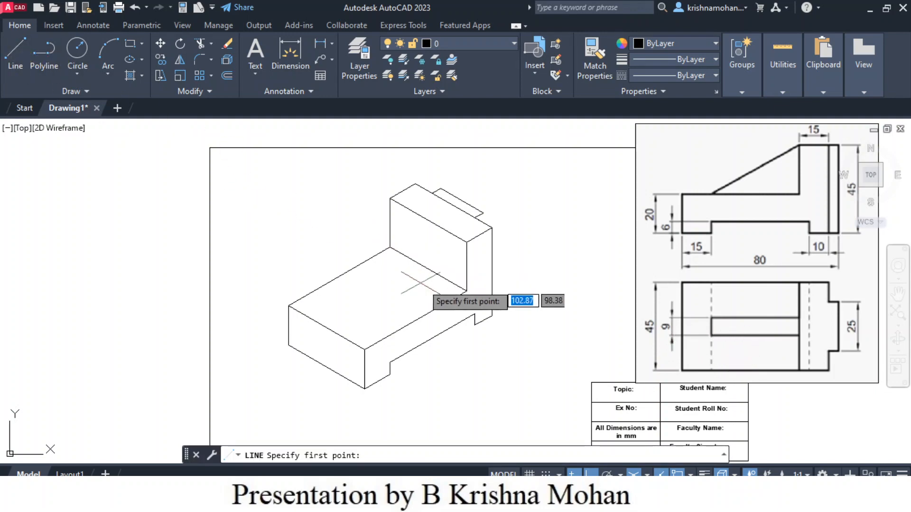
pyautogui.click(466, 291)
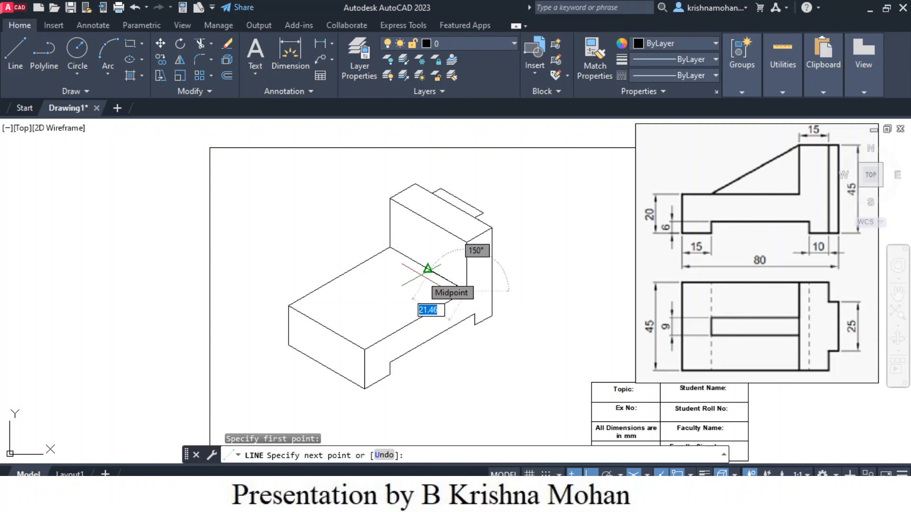
pyautogui.write('18')
pyautogui.press('Return')
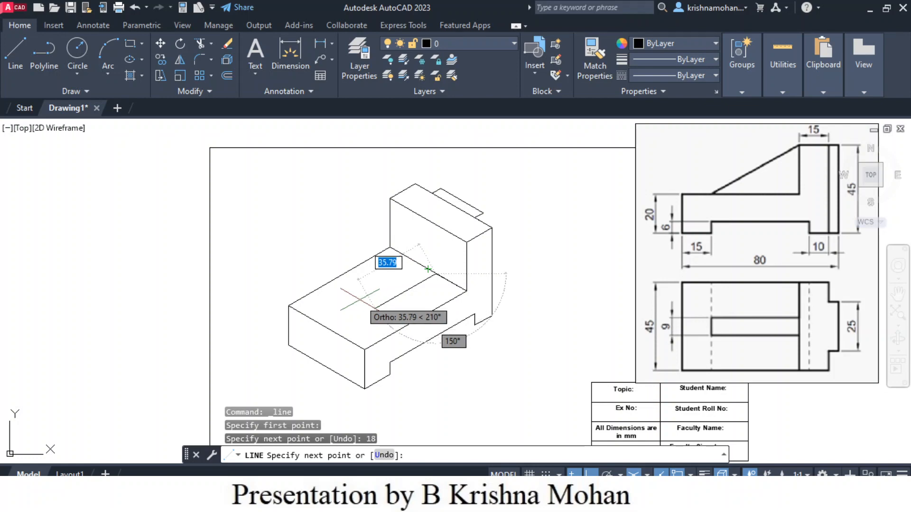
pyautogui.write('45')
pyautogui.press('Return')
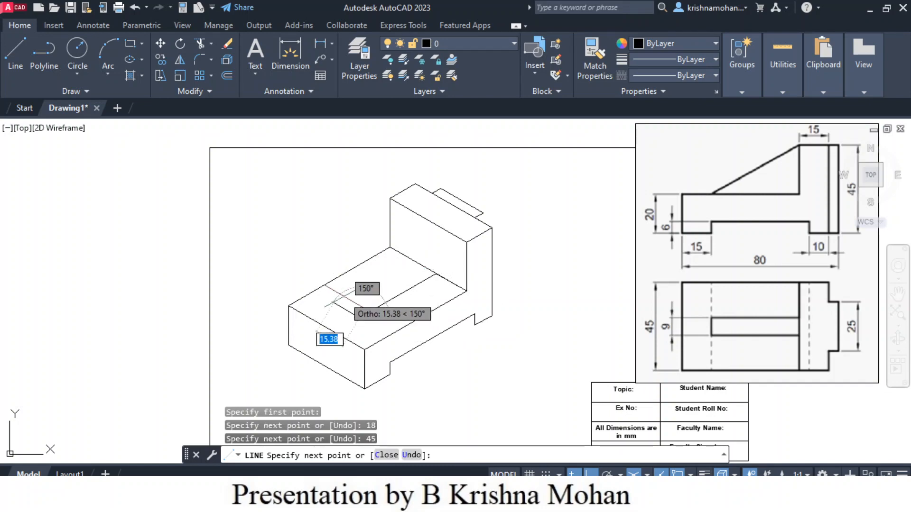
pyautogui.write('9')
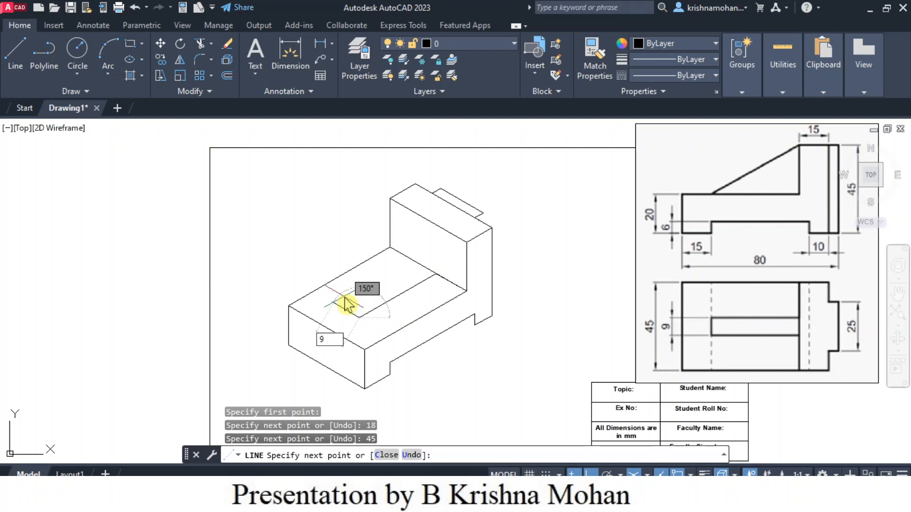
pyautogui.press('Return')
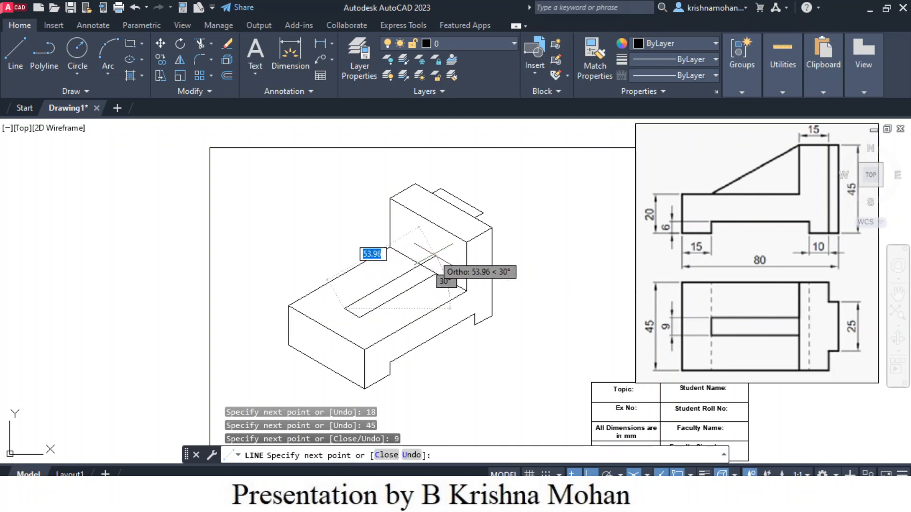
pyautogui.write('45')
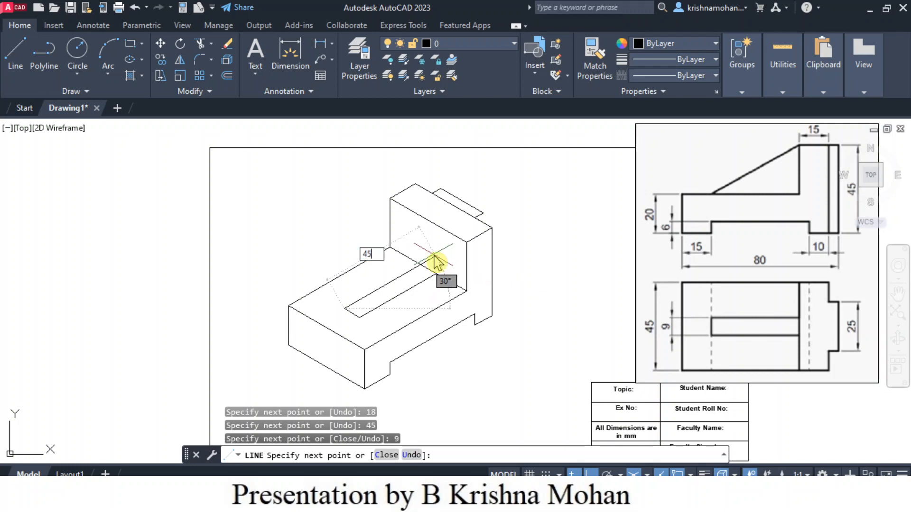
pyautogui.press('Return')
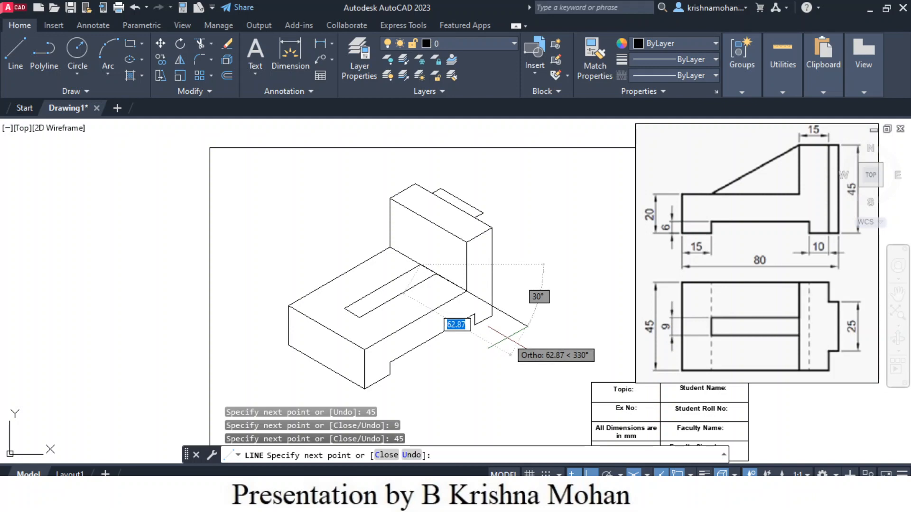
pyautogui.press('Escape')
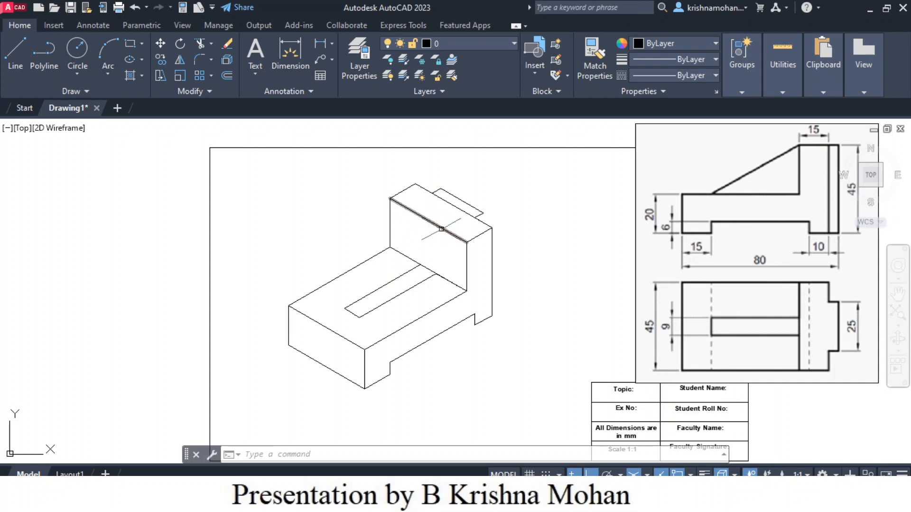
# - Draw an 18 mm line at 150° along the upright's front top edge, starting from its near corner
pyautogui.click(16, 55)
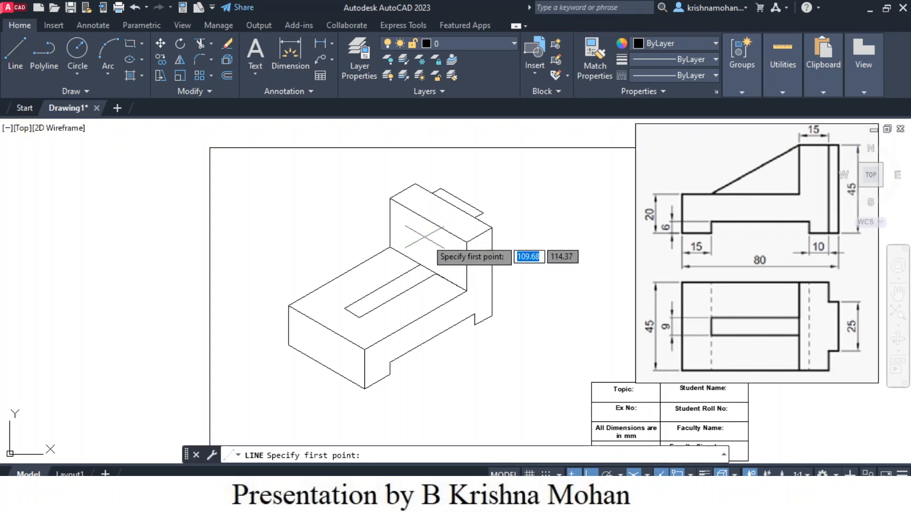
pyautogui.click(466, 242)
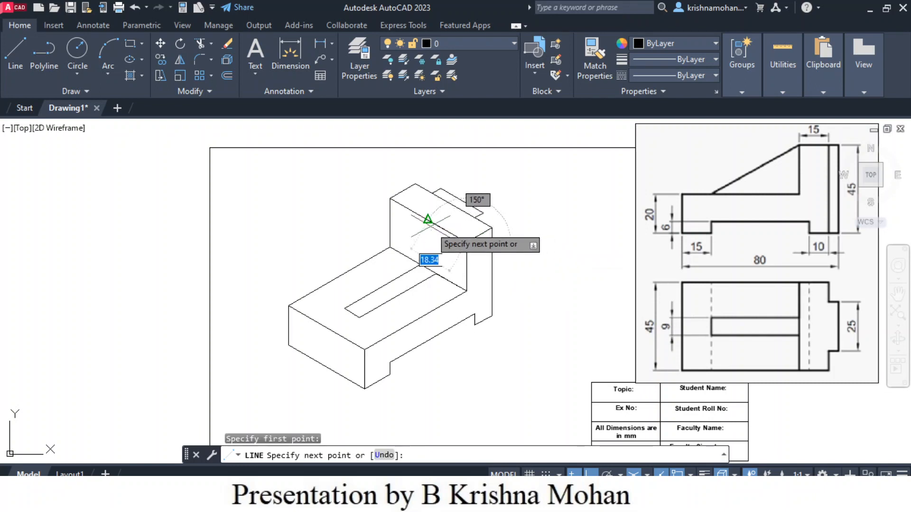
pyautogui.write('8')
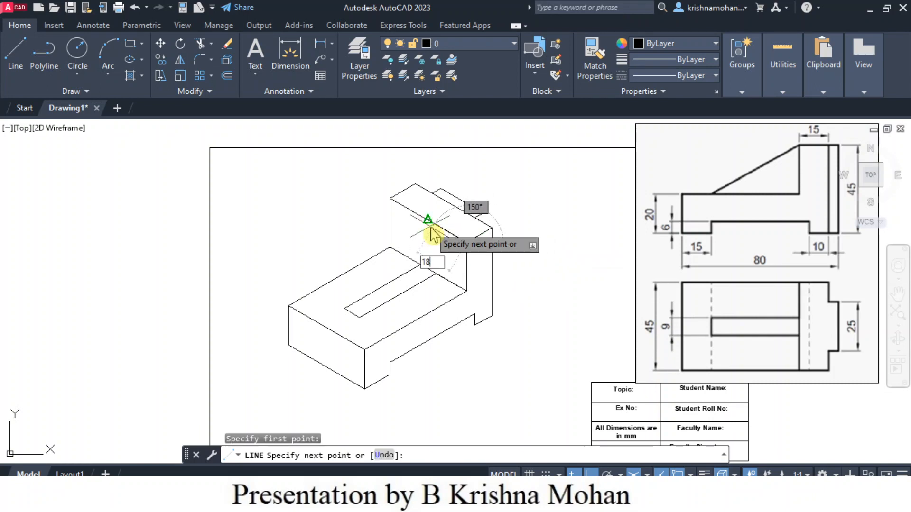
pyautogui.press('Return')
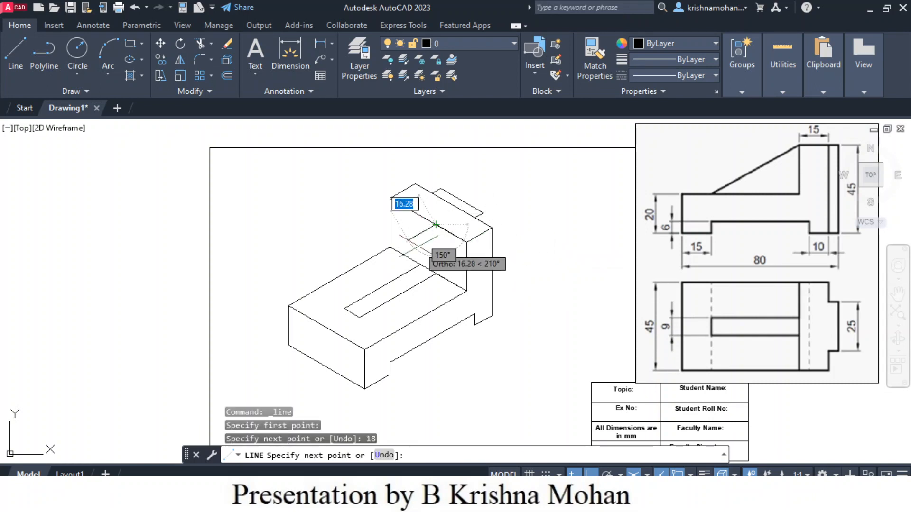
pyautogui.press('Escape')
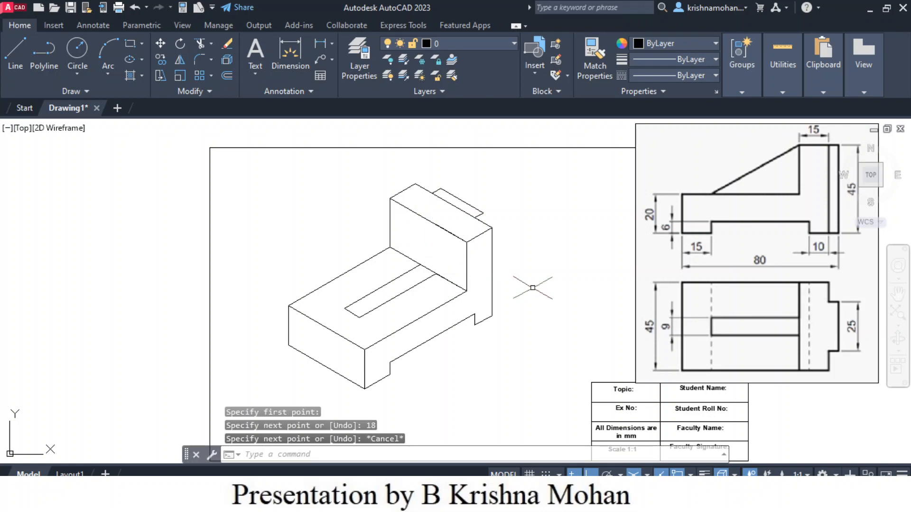
# - Draw an 18 mm line along the upright's front top edge from its far corner towards the near corner
pyautogui.press('l')
pyautogui.press('Return')
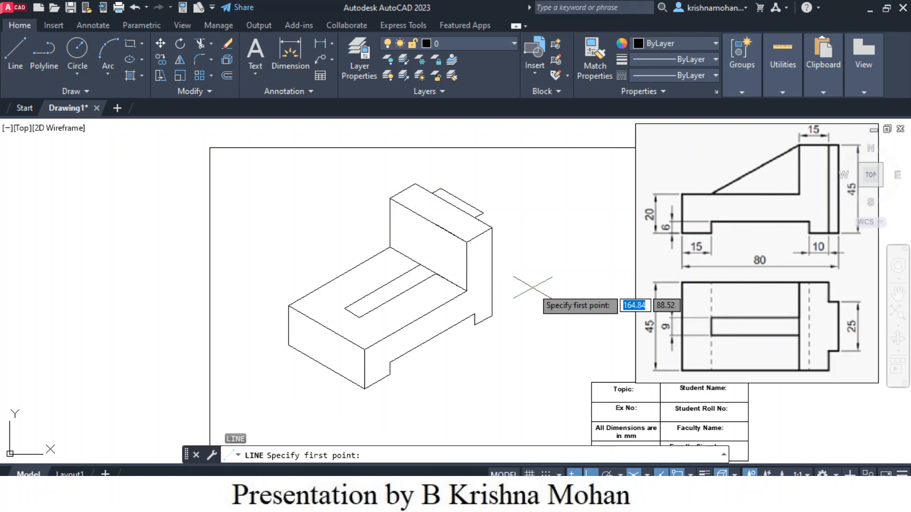
pyautogui.click(390, 197)
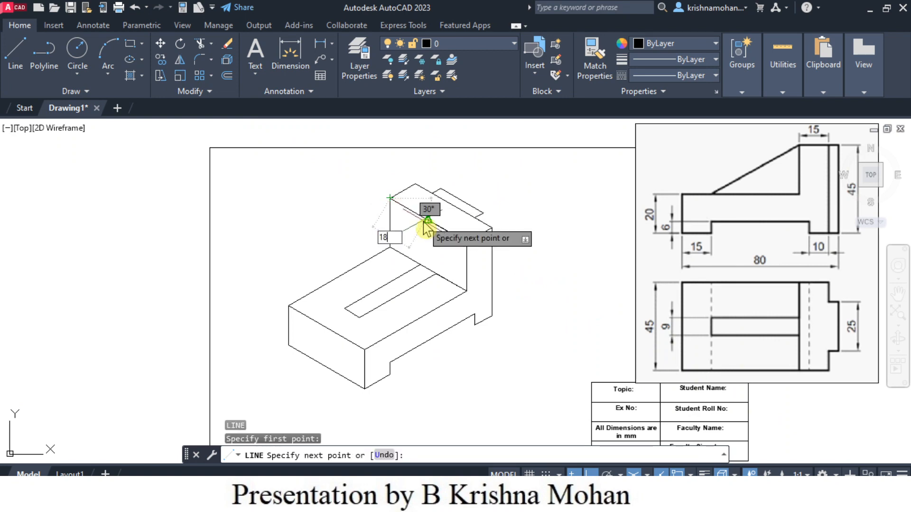
pyautogui.write('18')
pyautogui.press('Return')
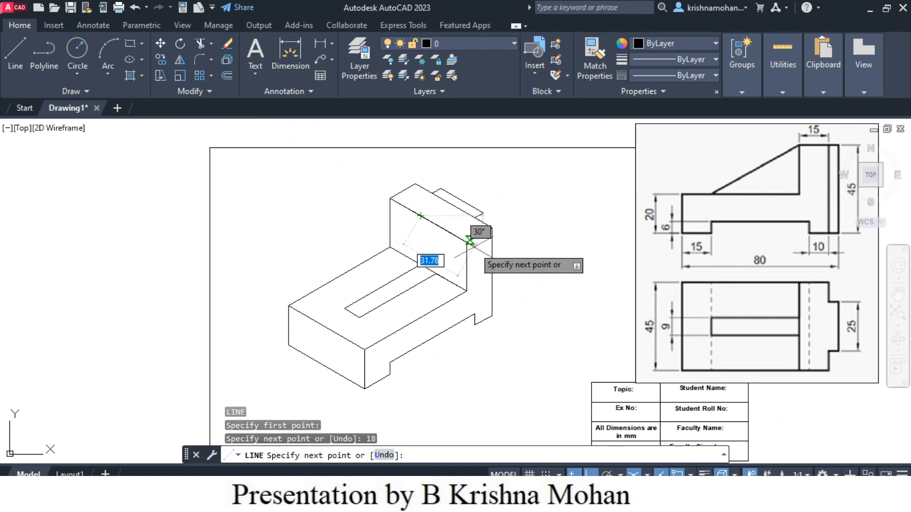
pyautogui.press('Escape')
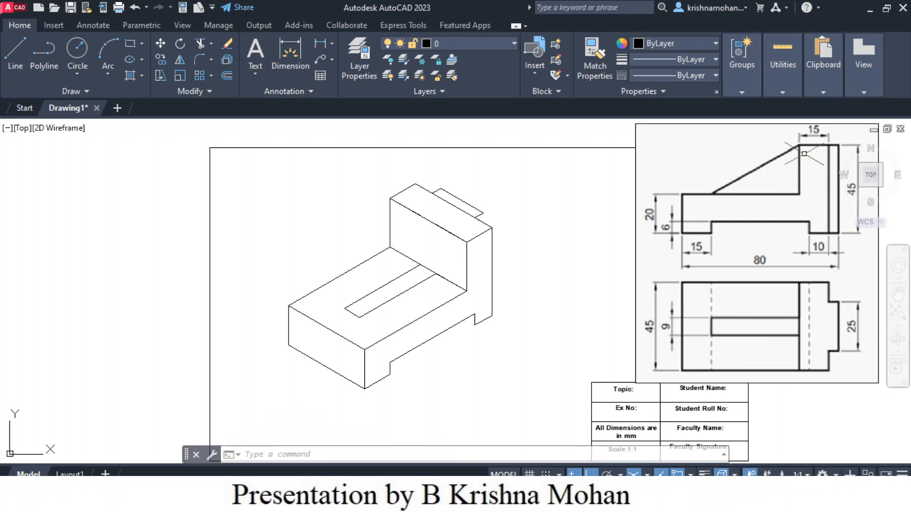
# - With ortho mode off, draw the rib's near sloping edge from the footprint's near front corner to the end of the near 18 mm line
pyautogui.press('F8')
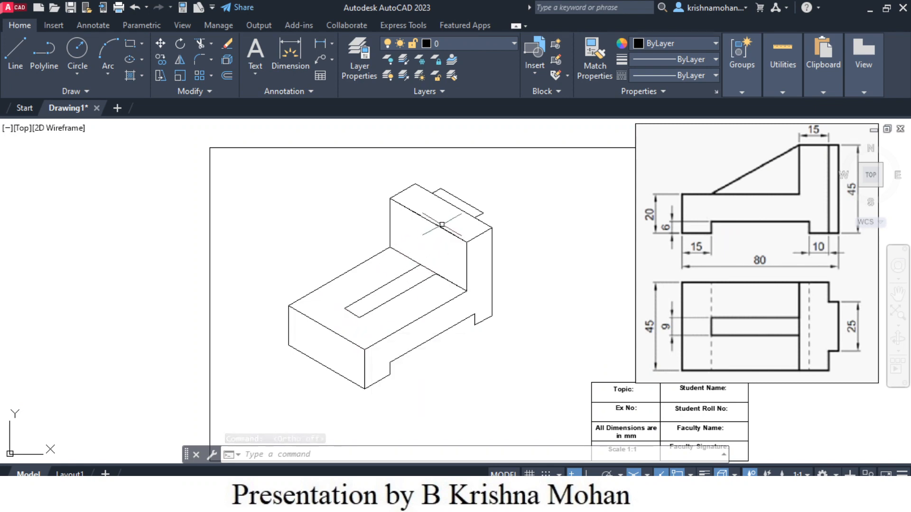
pyautogui.click(17, 56)
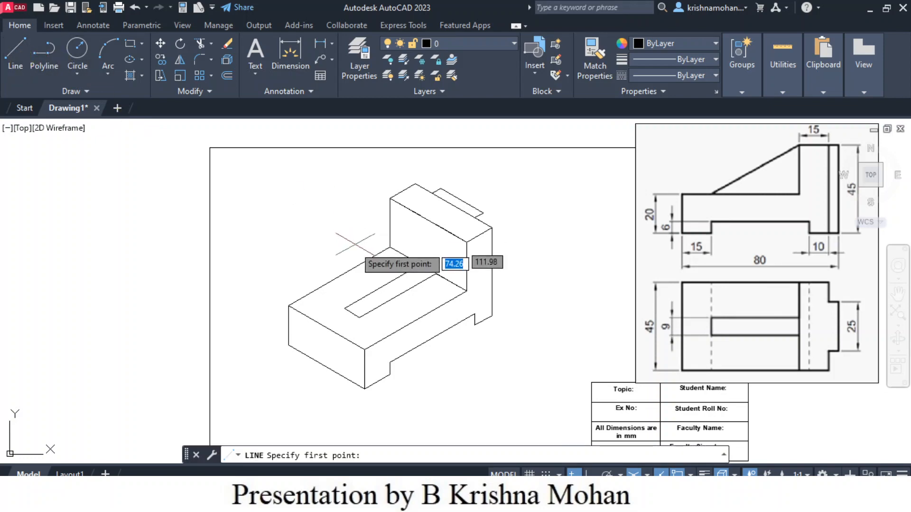
pyautogui.click(359, 317)
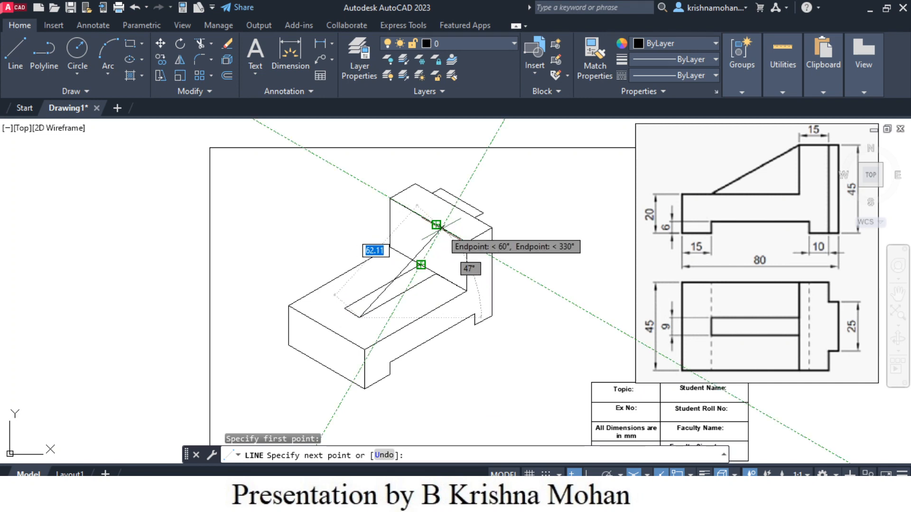
pyautogui.click(436, 225)
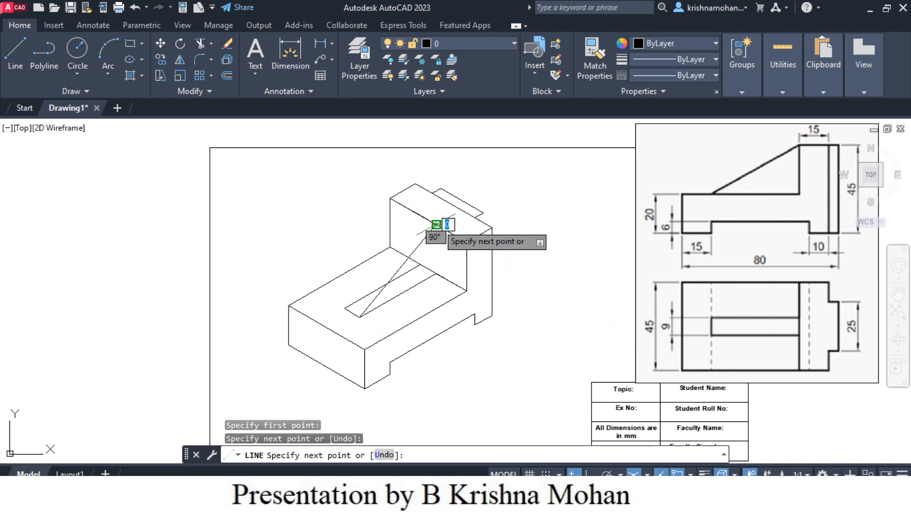
pyautogui.press('Escape')
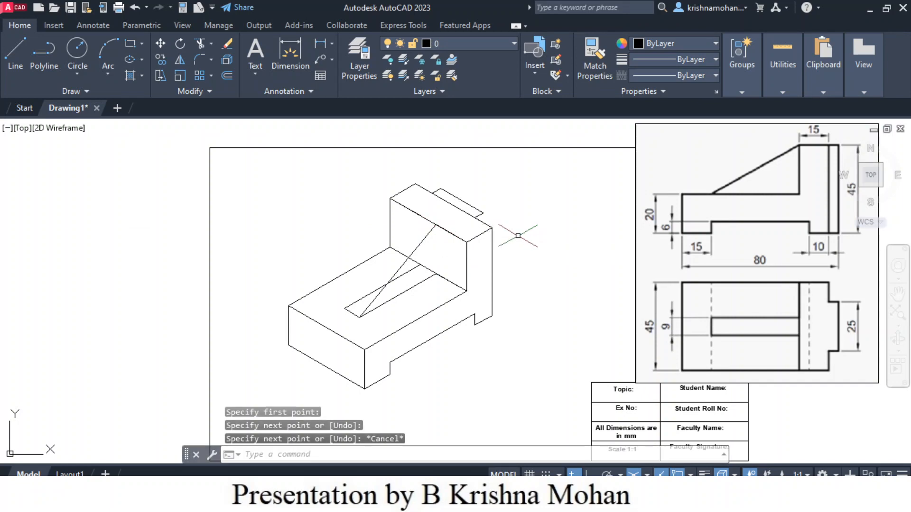
# - Draw the rib's far sloping edge from the footprint's far front corner to the end of the far 18 mm line
pyautogui.press('space')
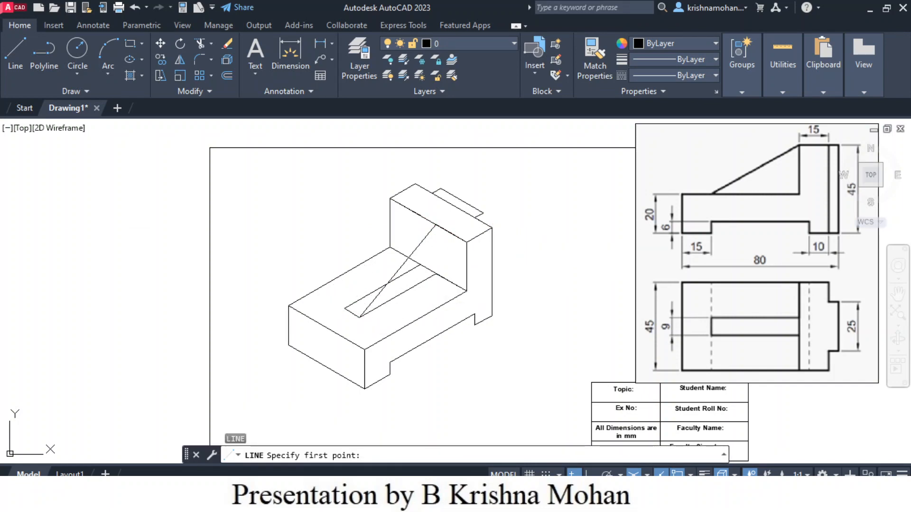
pyautogui.click(345, 308)
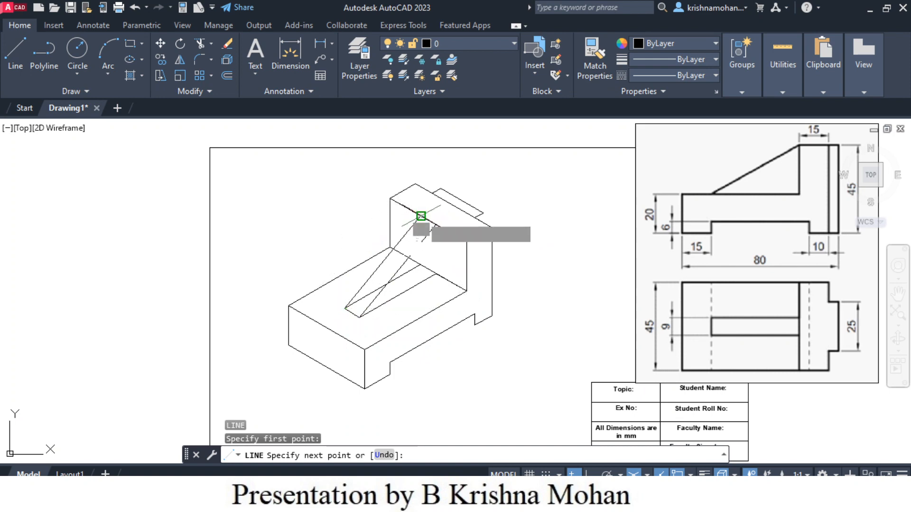
pyautogui.click(421, 216)
pyautogui.press('Escape')
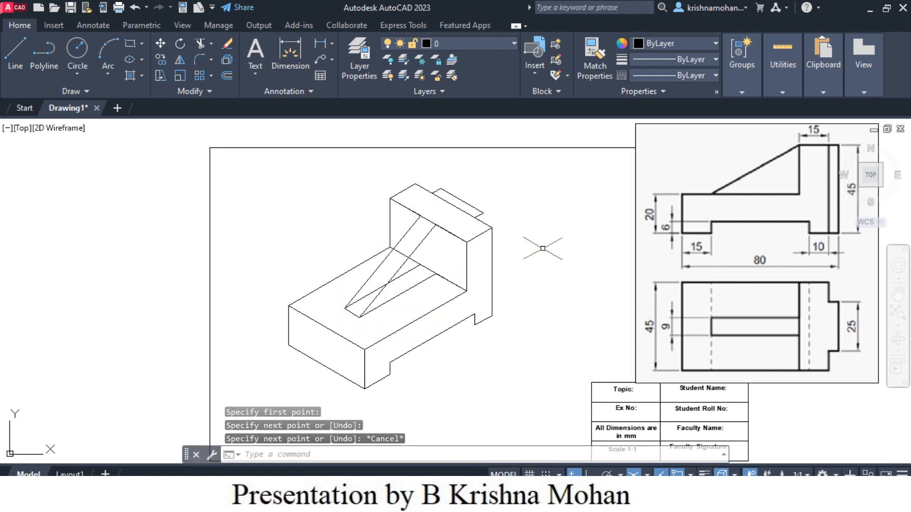
pyautogui.click(525, 246)
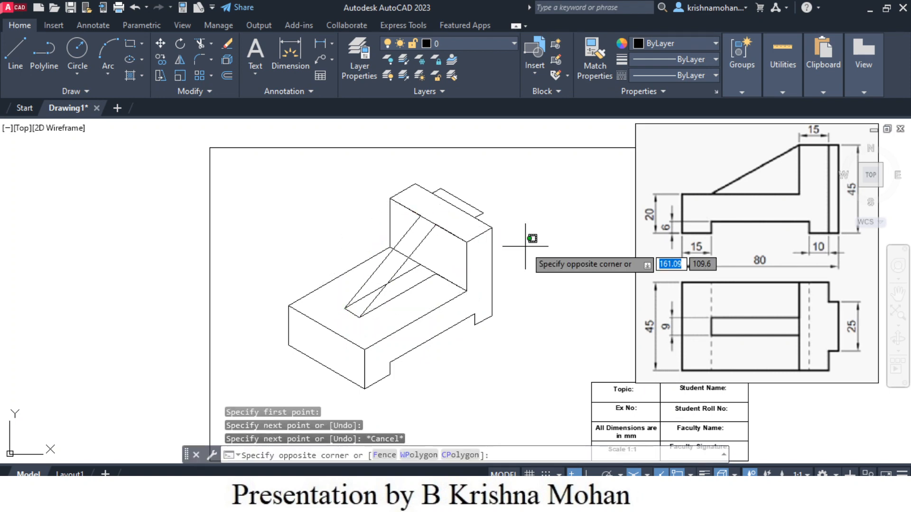
pyautogui.press('Escape')
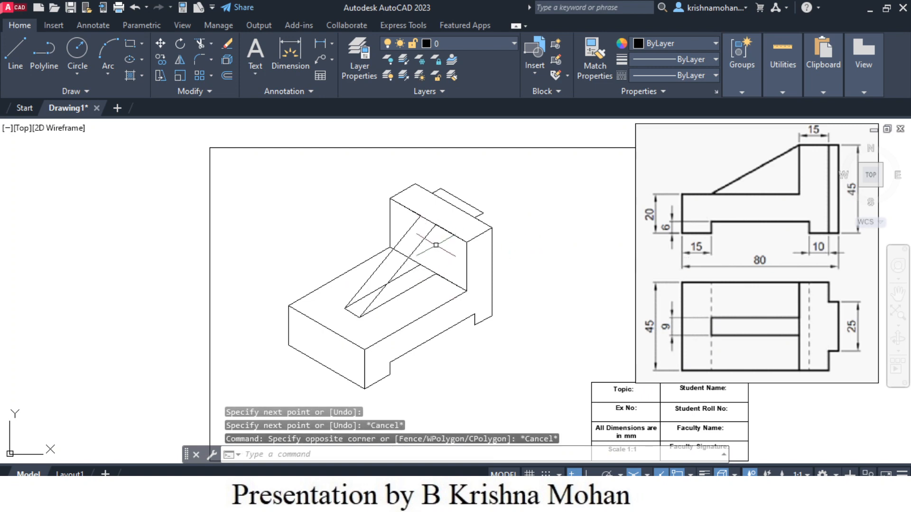
# - Draw the rib's vertical edge from the footprint's near rear corner up to the top of the near sloping edge
pyautogui.click(17, 57)
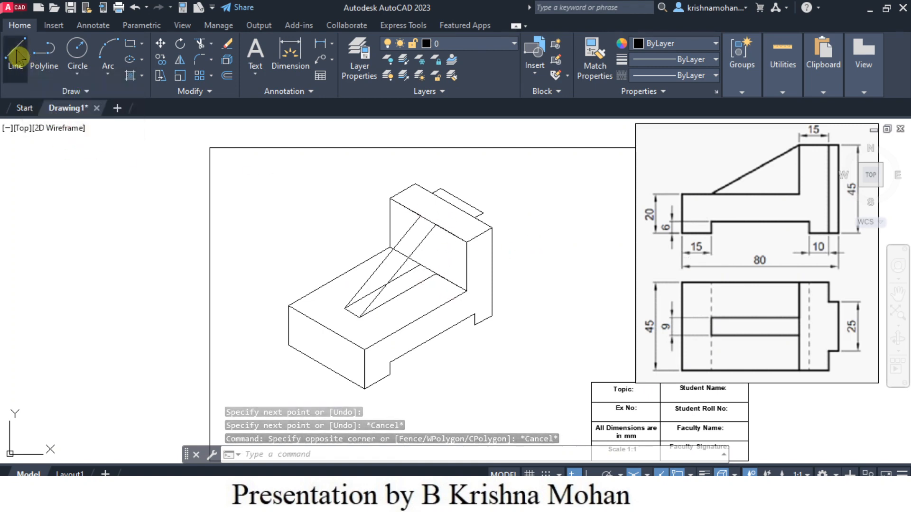
pyautogui.click(436, 274)
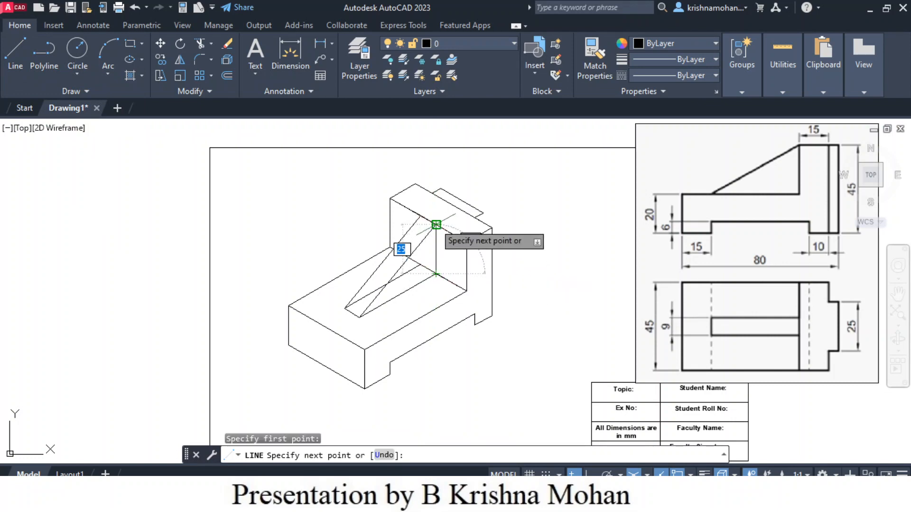
pyautogui.click(436, 225)
pyautogui.press('Escape')
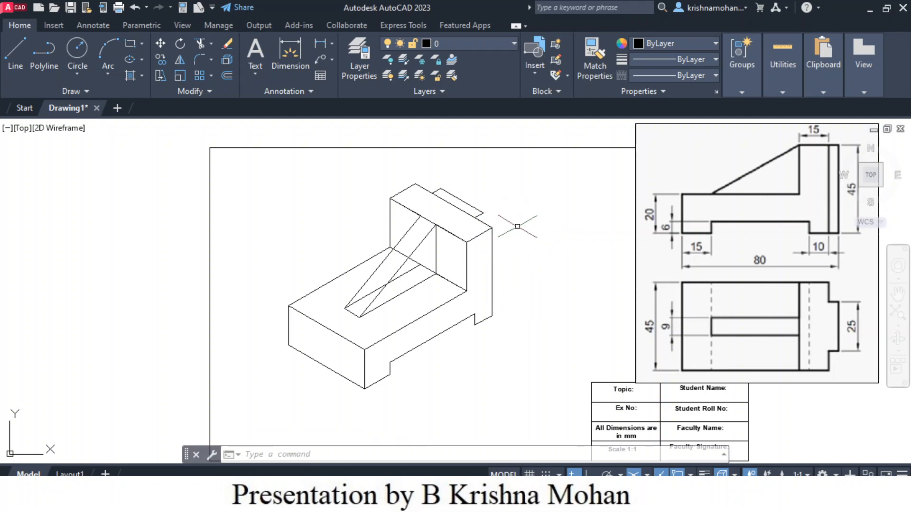
# - Draw a vertical line about 72 mm long straight down from the near outer corner of the rear projection's top
pyautogui.click(15, 54)
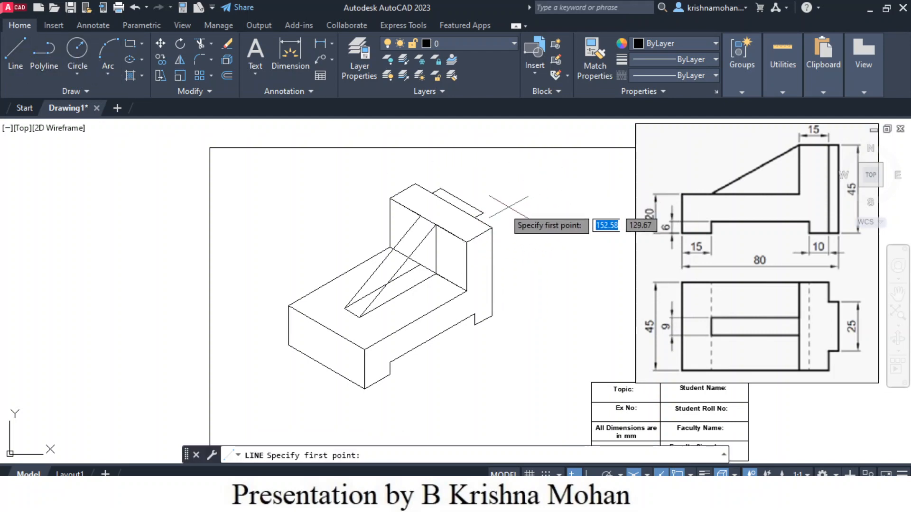
pyautogui.click(483, 212)
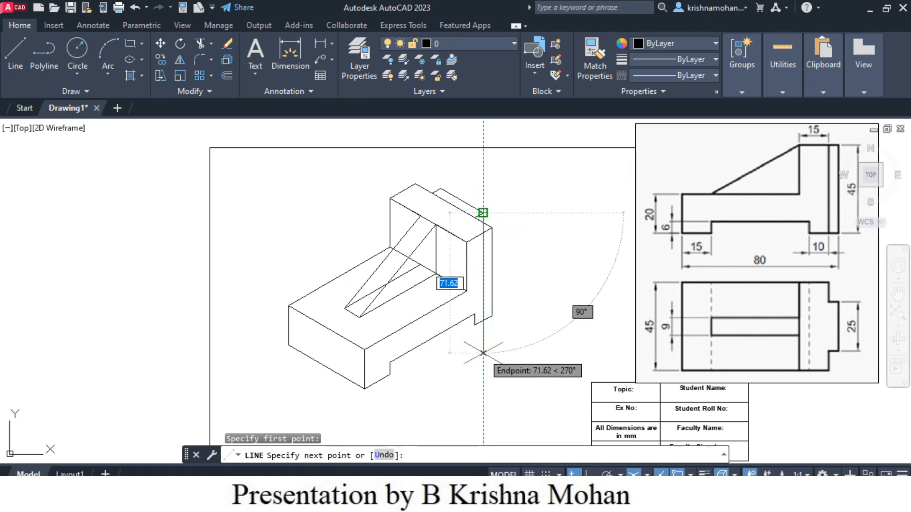
pyautogui.click(484, 353)
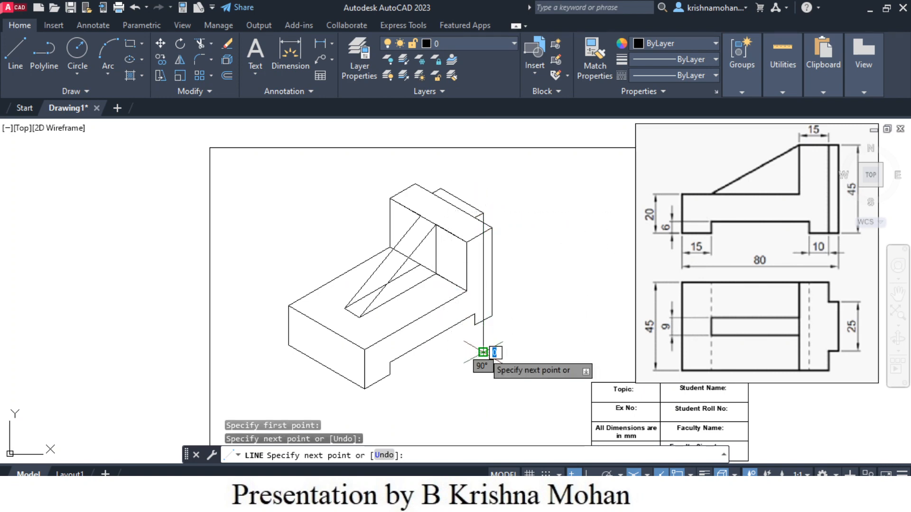
pyautogui.press('Escape')
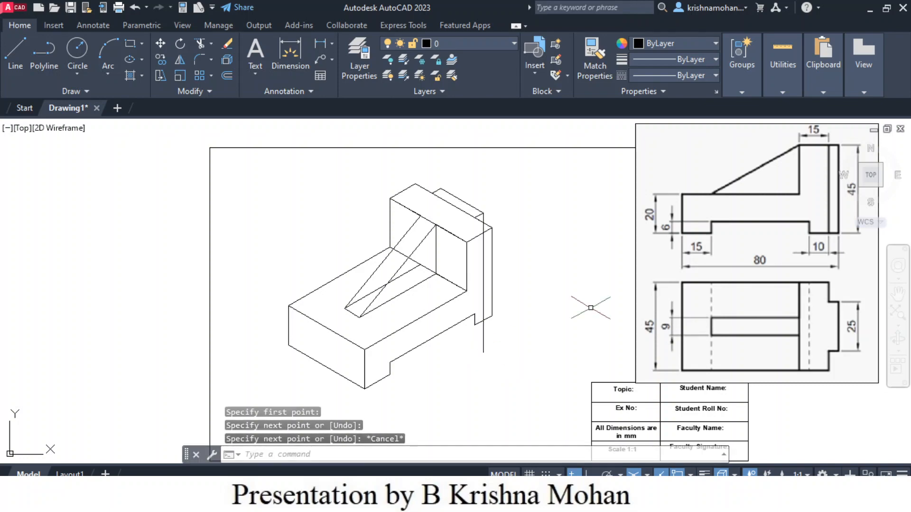
# - Trim the rear projection's vertical line so only the part above the upright's top face remains
pyautogui.scroll(4, 501, 230)
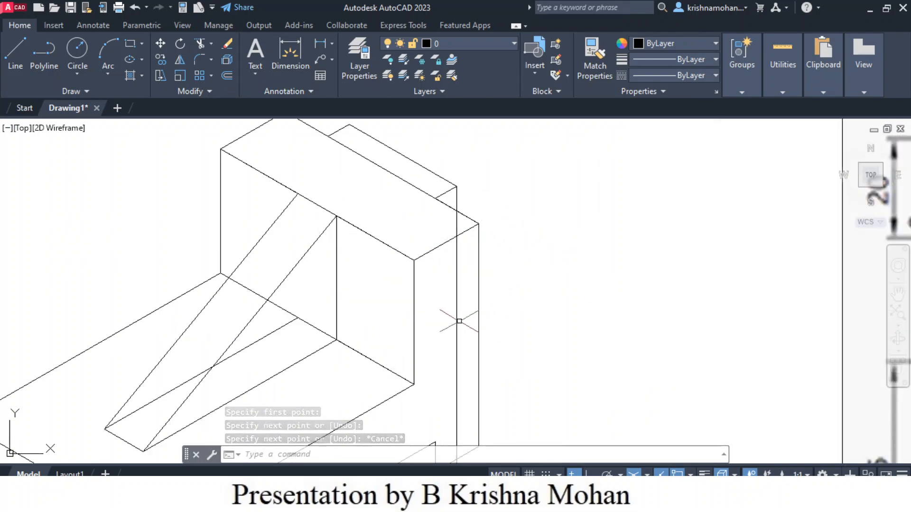
pyautogui.scroll(-3, 613, 335)
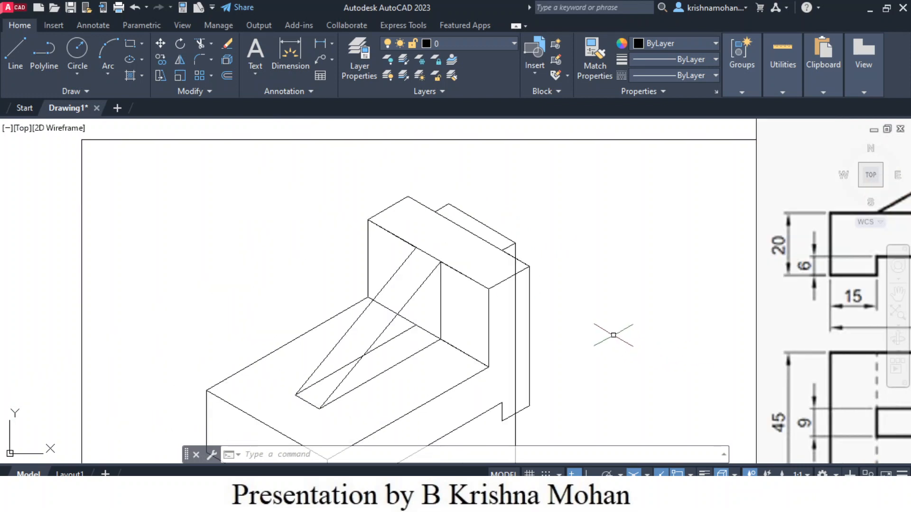
pyautogui.scroll(-3, 613, 335)
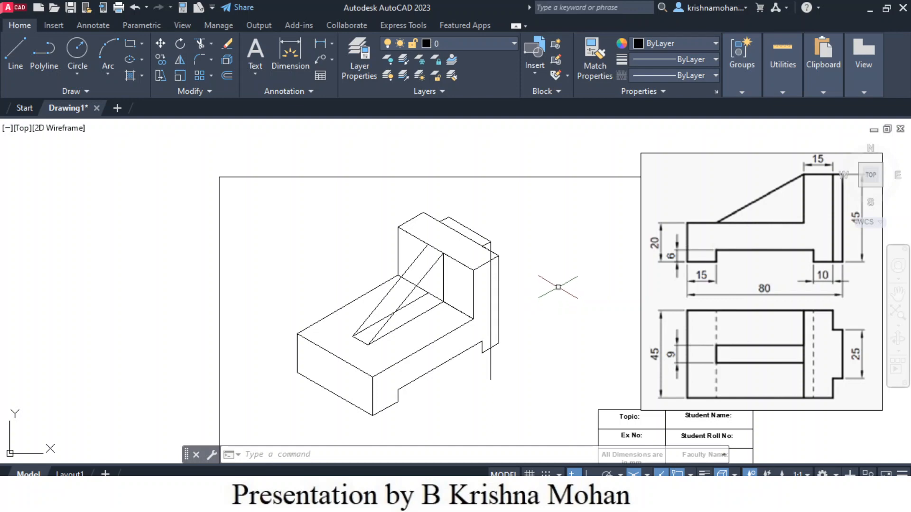
pyautogui.click(201, 47)
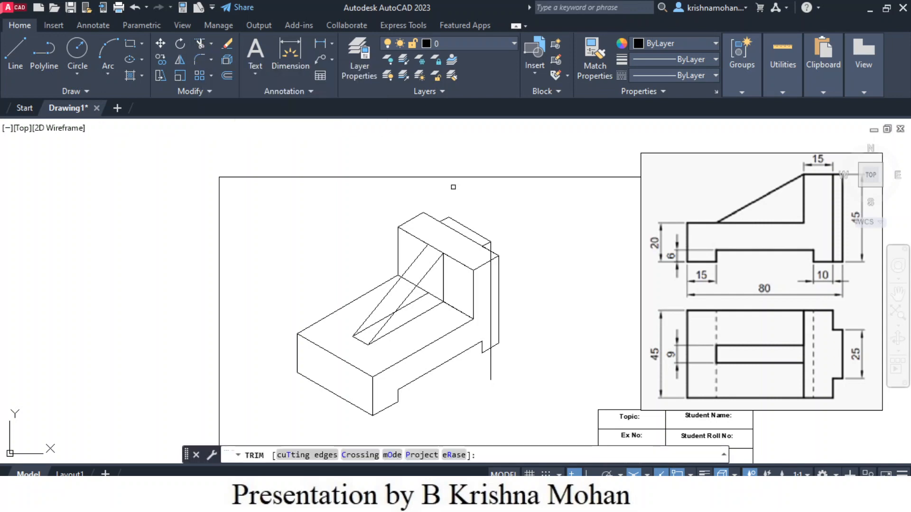
pyautogui.click(492, 370)
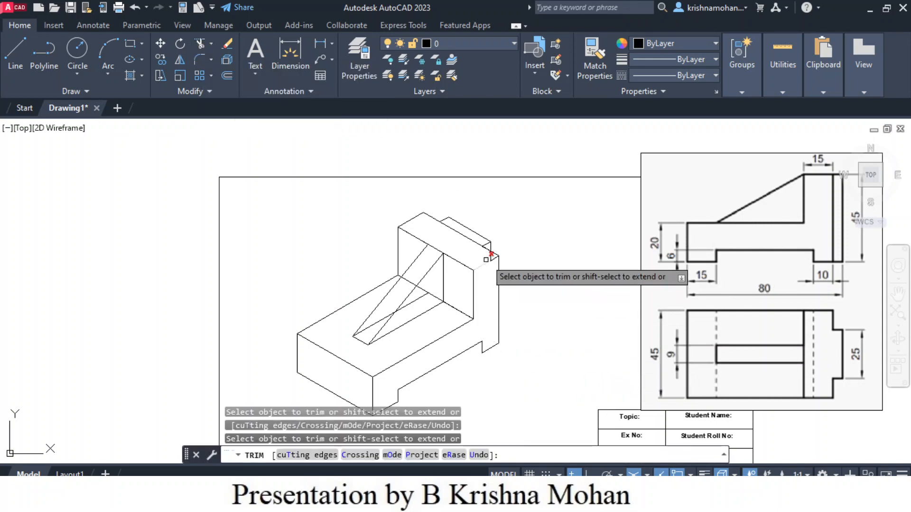
pyautogui.scroll(4, 488, 254)
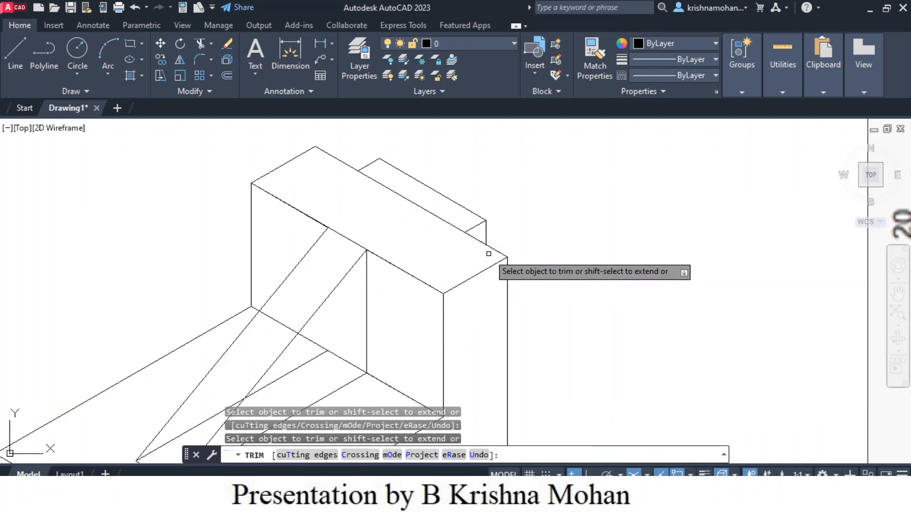
pyautogui.scroll(-2, 570, 280)
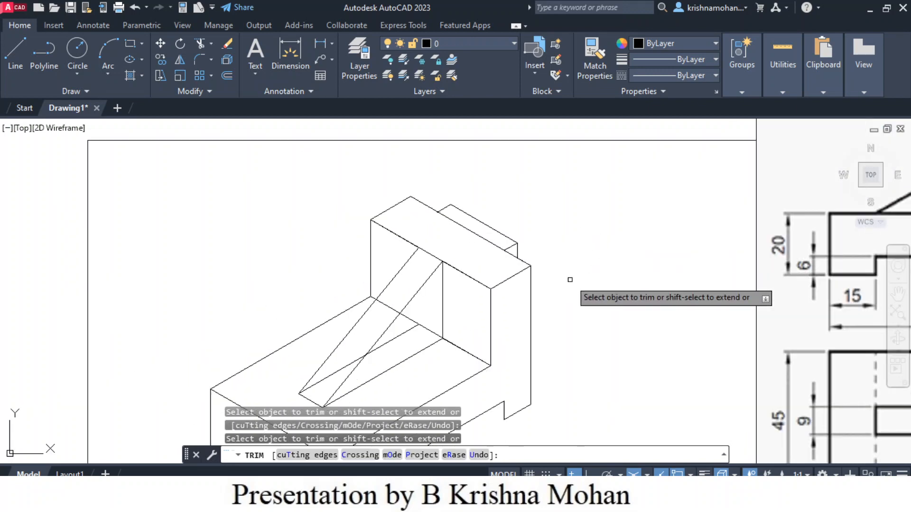
# - Trim the footprint's hidden far edge and the part of the upright's foot line hidden behind the rib
pyautogui.click(400, 335)
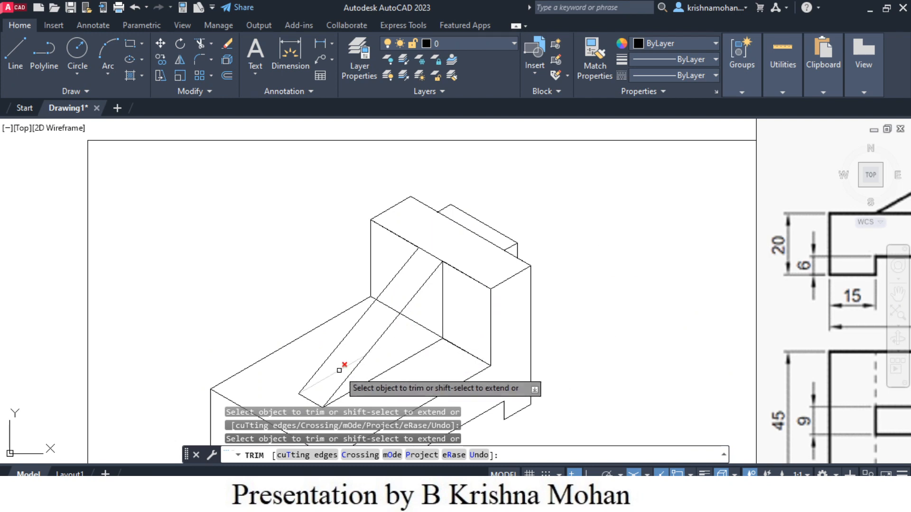
pyautogui.scroll(-2, 591, 350)
pyautogui.moveTo(590, 350); pyautogui.dragTo(572, 295, button='middle')
pyautogui.scroll(-3, 466, 283)
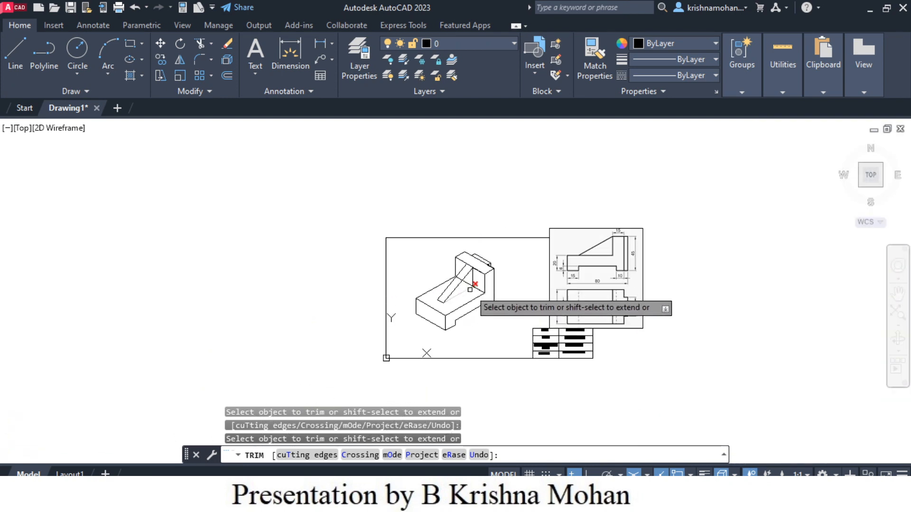
pyautogui.scroll(3, 472, 290)
pyautogui.click(466, 277)
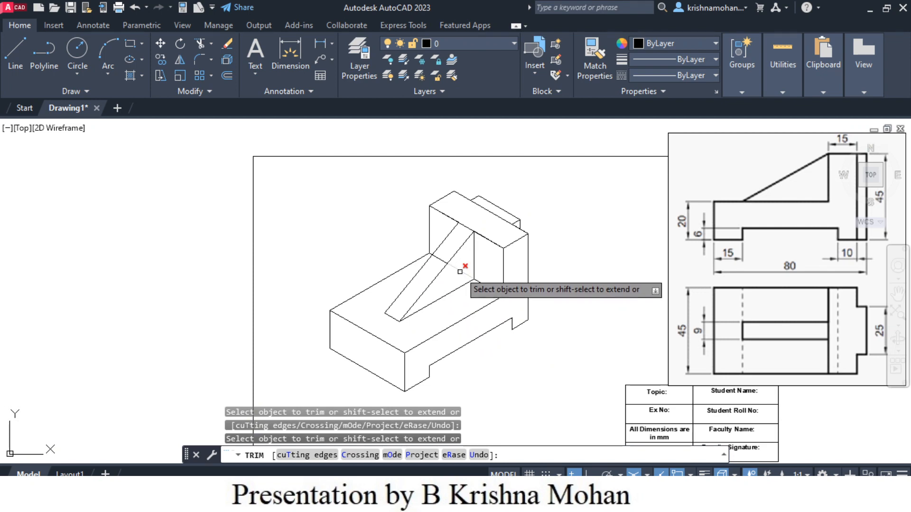
pyautogui.click(449, 265)
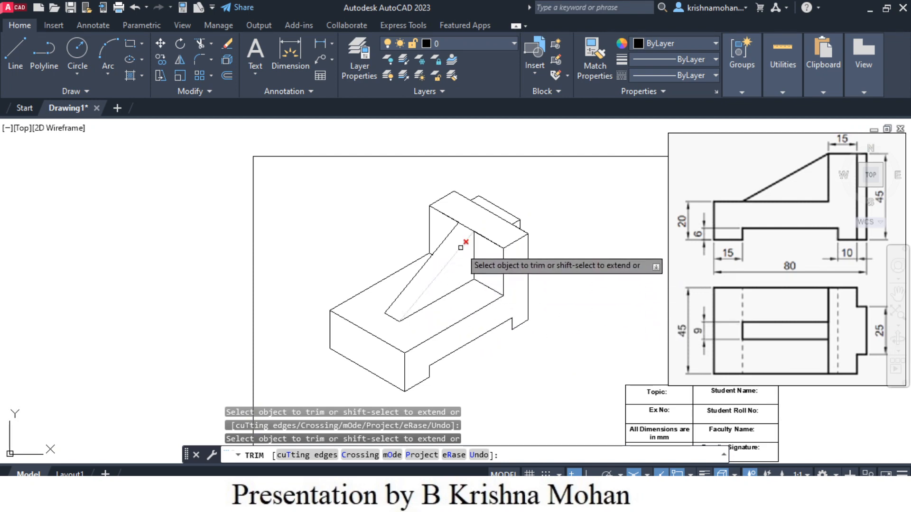
# - Trim away the shared edge between the upright's top face and the rear projection's top face
pyautogui.moveTo(553, 364); pyautogui.dragTo(518, 339, button='middle')
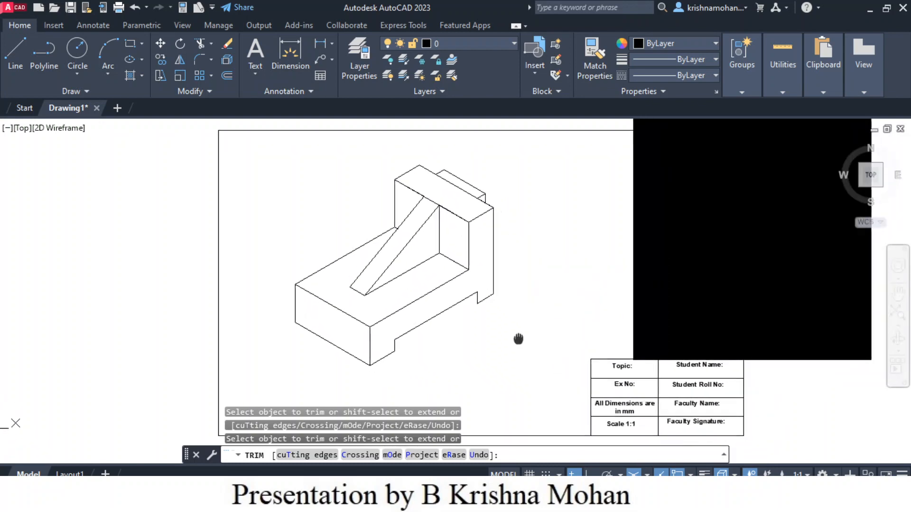
pyautogui.moveTo(539, 246); pyautogui.dragTo(510, 309, button='middle')
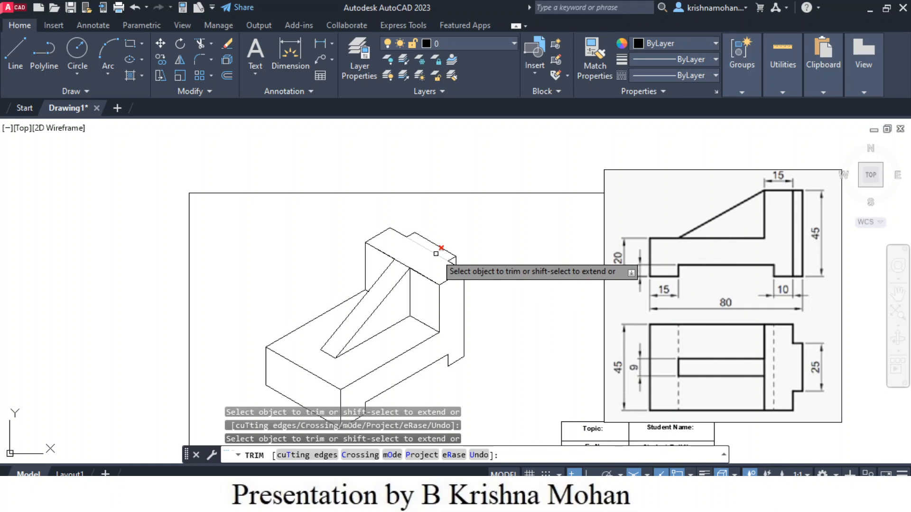
pyautogui.moveTo(536, 344)
pyautogui.mouseDown(button='middle')
pyautogui.moveTo(528, 297)
pyautogui.moveTo(527, 310)
pyautogui.mouseUp(button='middle')
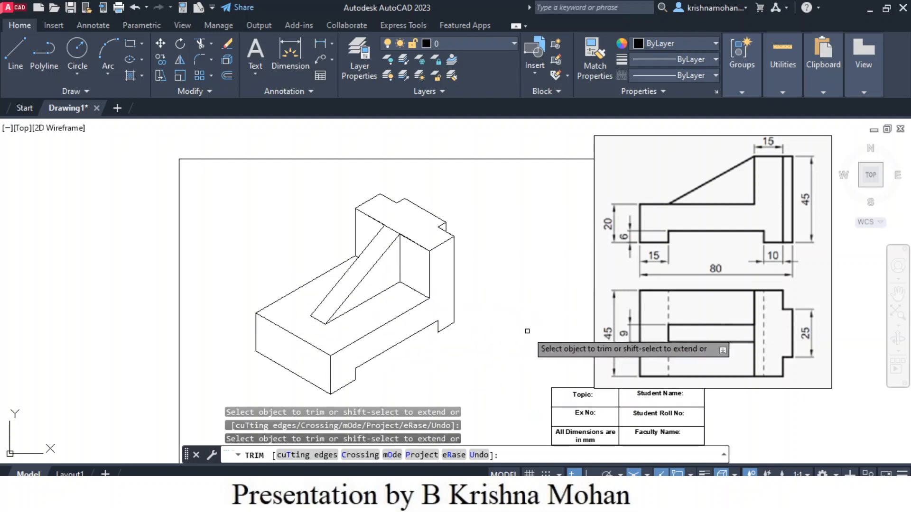
pyautogui.scroll(-2, 497, 354)
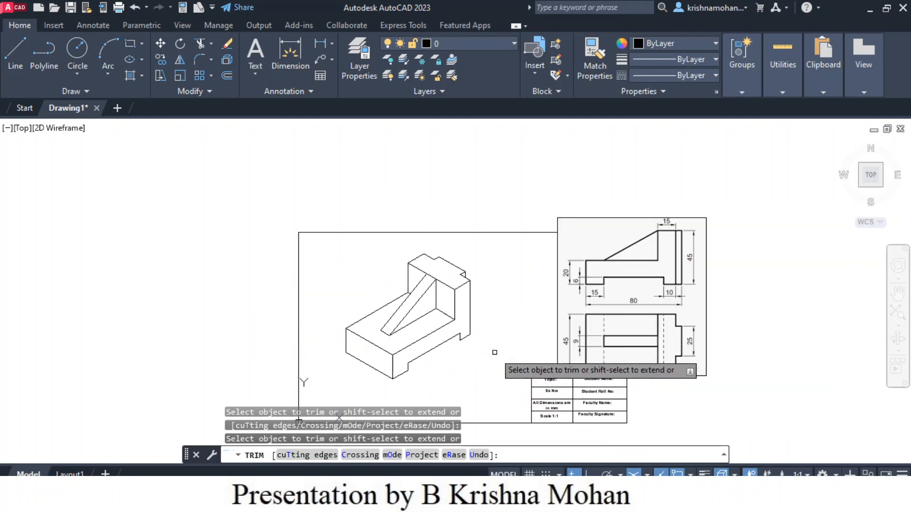
pyautogui.moveTo(495, 353); pyautogui.dragTo(400, 319, button='middle')
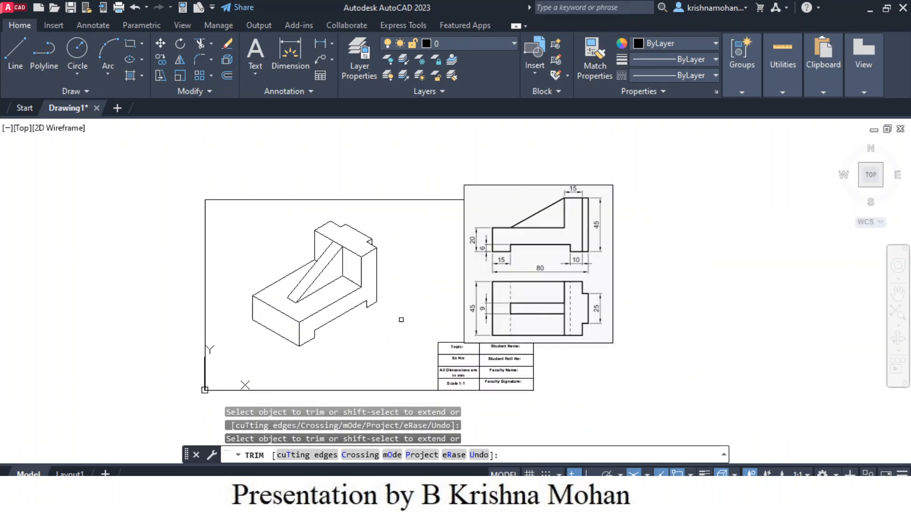
pyautogui.press('Escape')
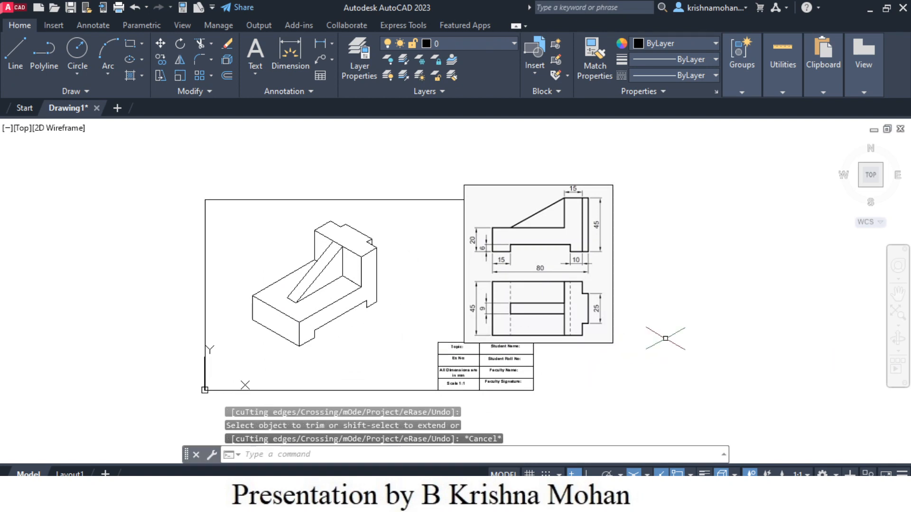
# - Dimension the height of the base's leftmost vertical edge, placing the dimension line clear of the base on its outer side
pyautogui.scroll(2, 380, 311)
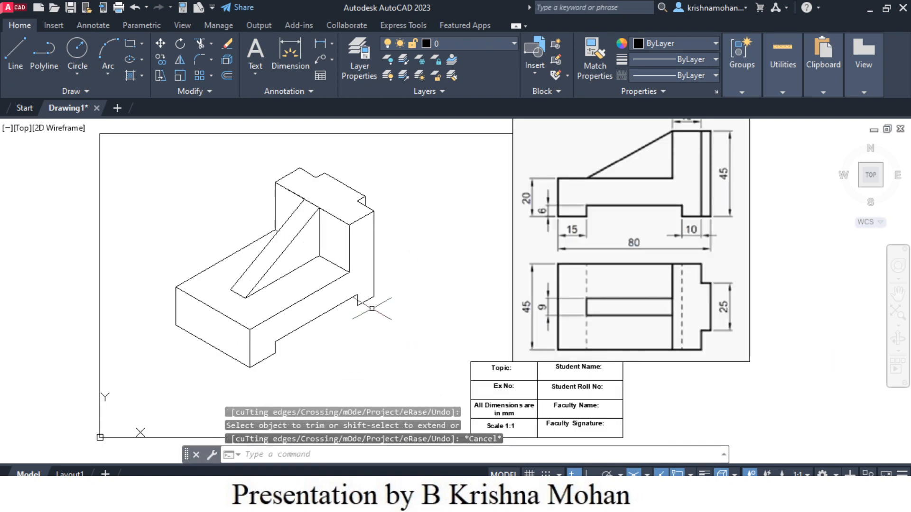
pyautogui.scroll(-2, 326, 305)
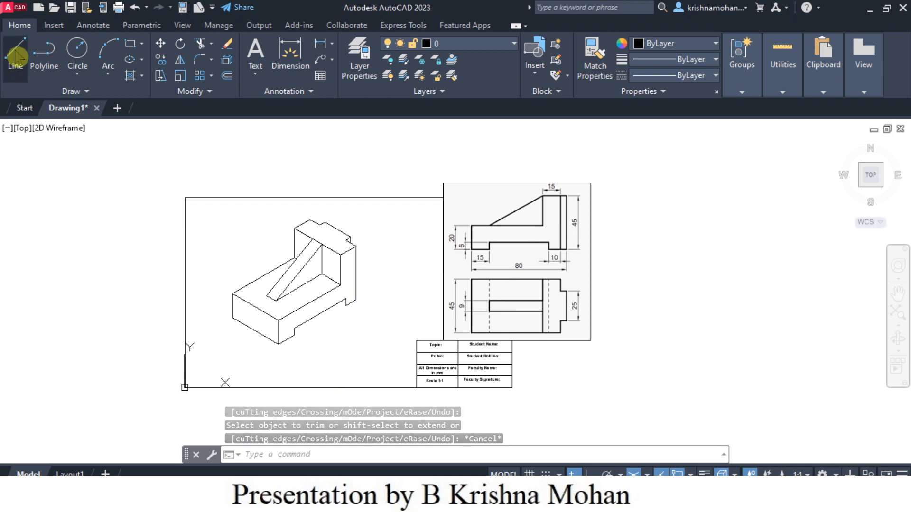
pyautogui.click(291, 53)
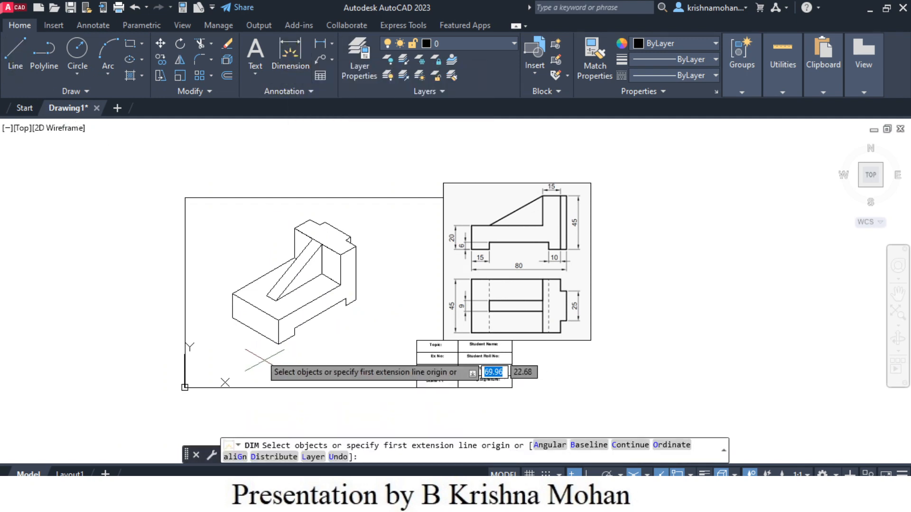
pyautogui.scroll(4, 241, 325)
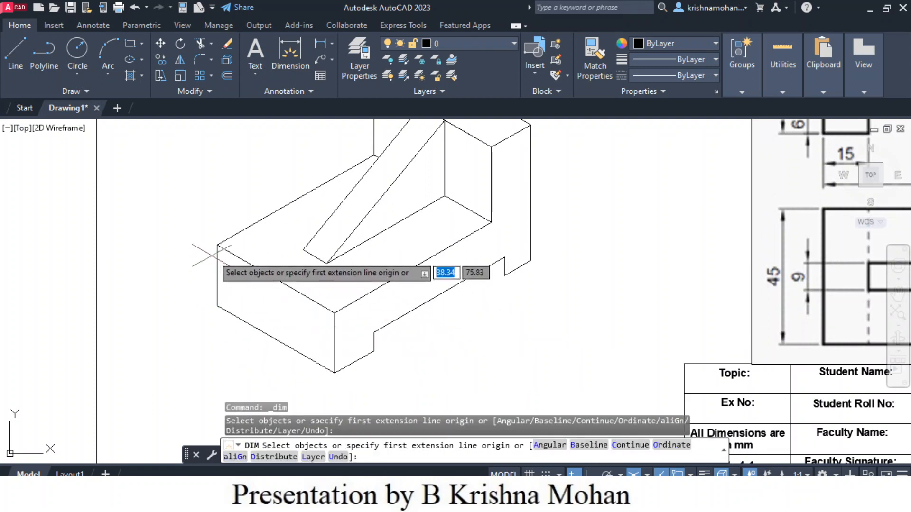
pyautogui.scroll(5, 217, 255)
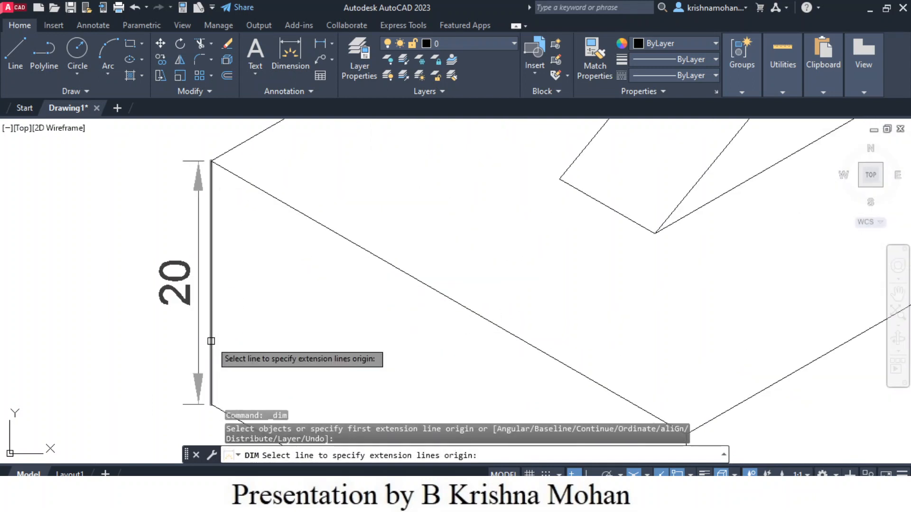
pyautogui.click(211, 339)
pyautogui.scroll(2, 172, 336)
pyautogui.scroll(-5, 168, 334)
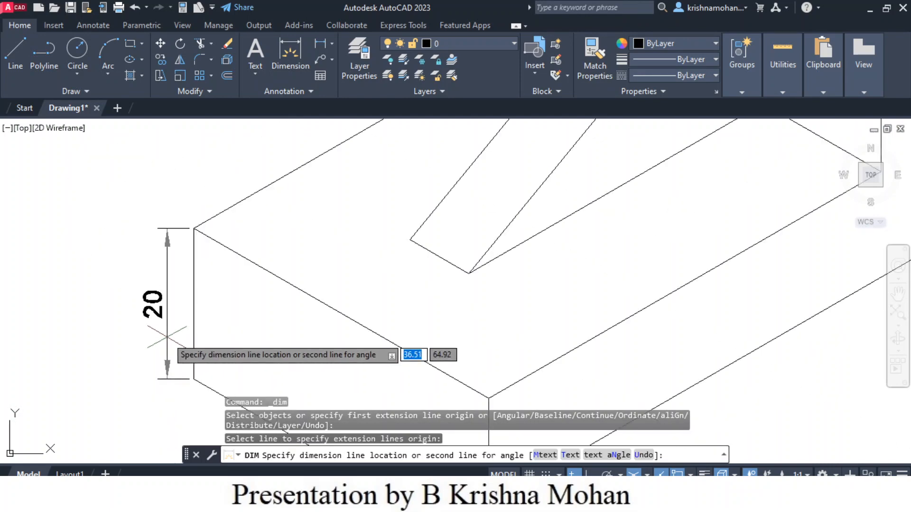
pyautogui.click(70, 332)
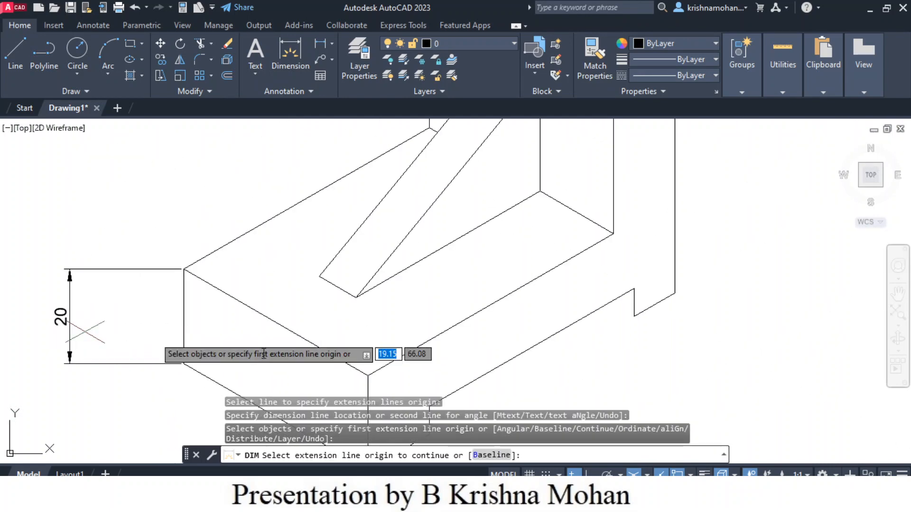
# - Dimension the short vertical edge of the underside recess at the front foot, placing the dimension across the base's front face
pyautogui.scroll(-4, 567, 372)
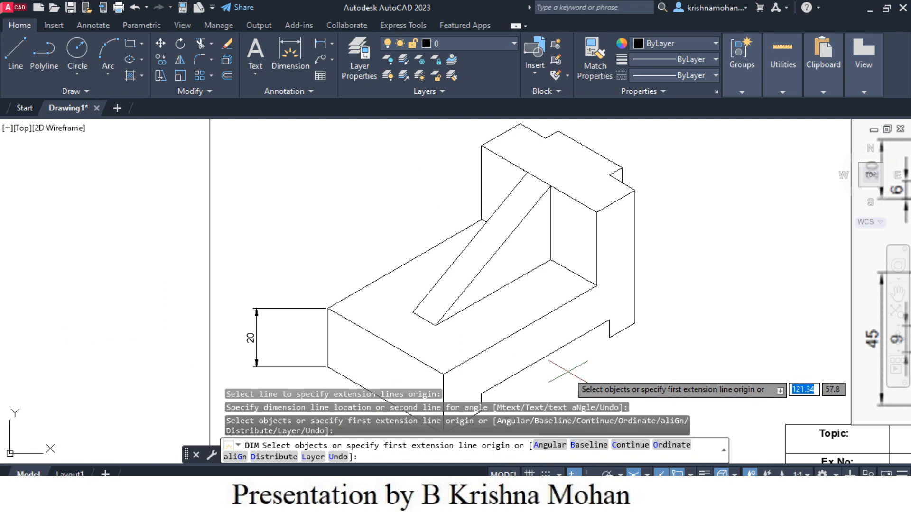
pyautogui.moveTo(568, 373); pyautogui.dragTo(540, 311, button='middle')
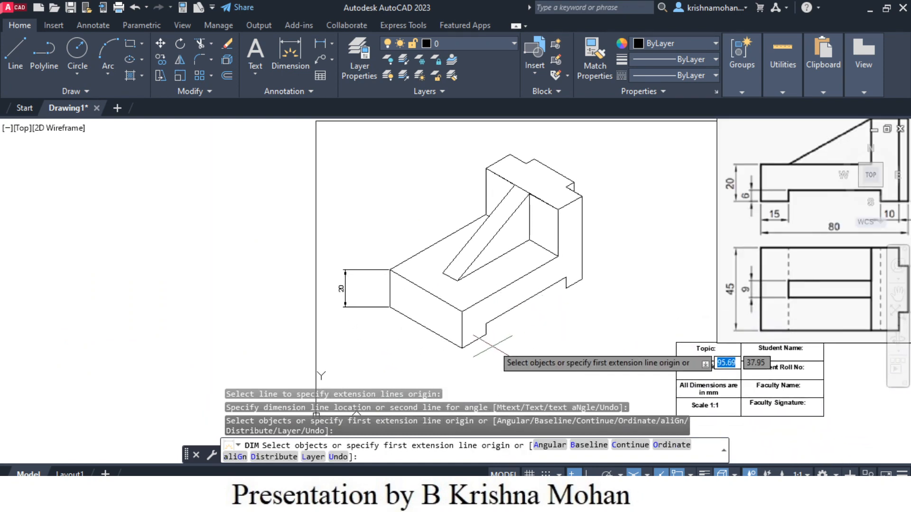
pyautogui.scroll(4, 510, 329)
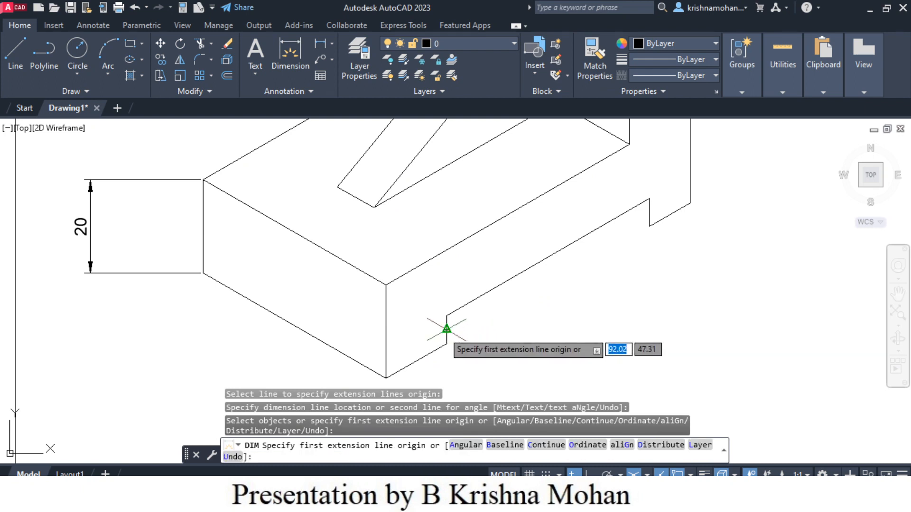
pyautogui.scroll(6, 446, 339)
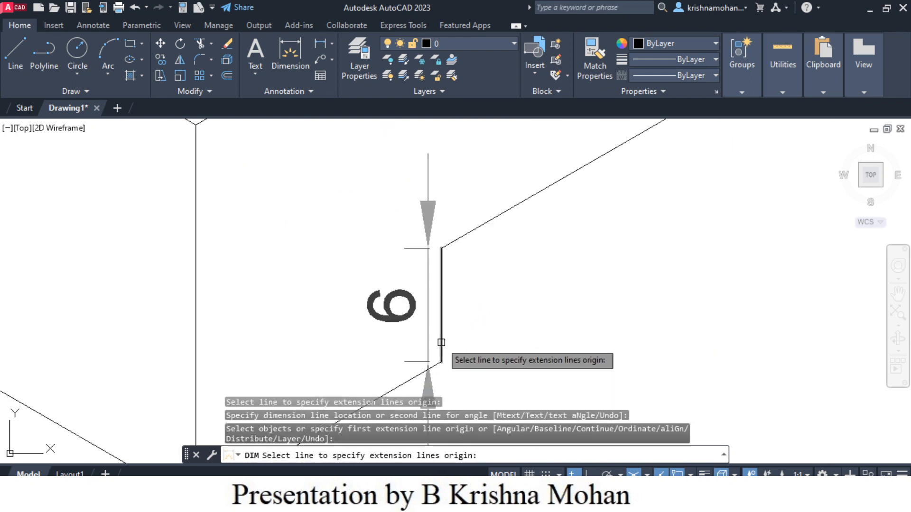
pyautogui.click(441, 343)
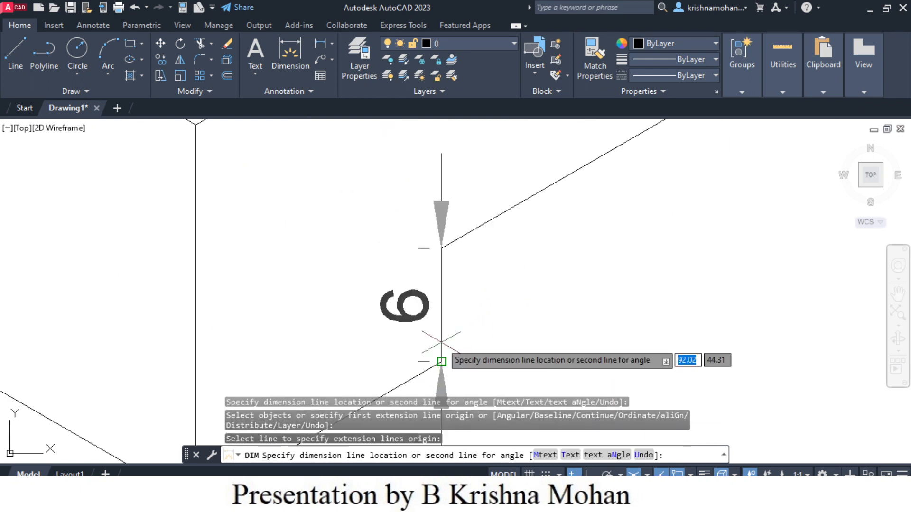
pyautogui.scroll(-5, 517, 194)
pyautogui.scroll(-3, 520, 188)
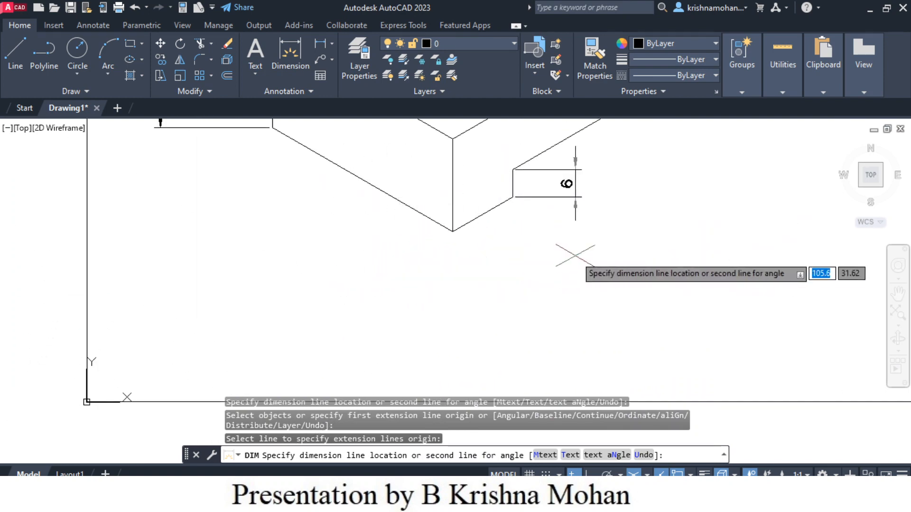
pyautogui.scroll(-3, 574, 255)
pyautogui.scroll(-3, 575, 255)
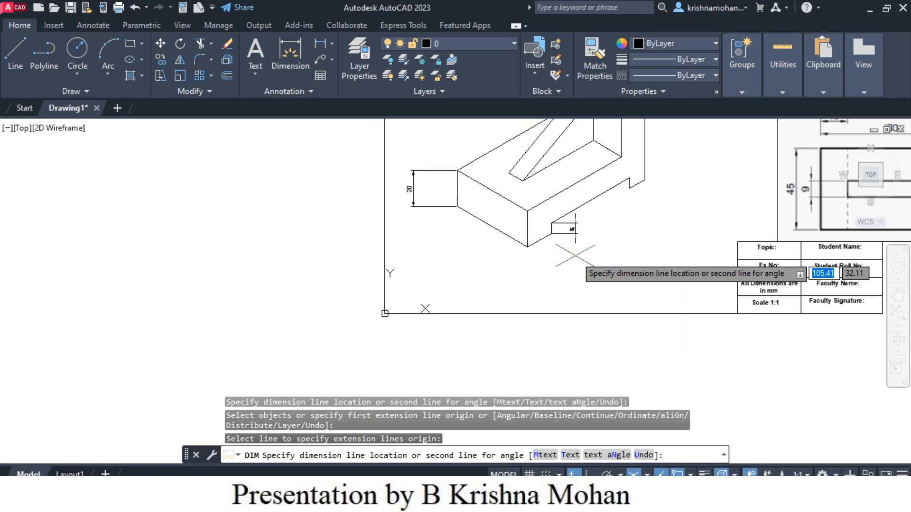
pyautogui.scroll(-3, 575, 256)
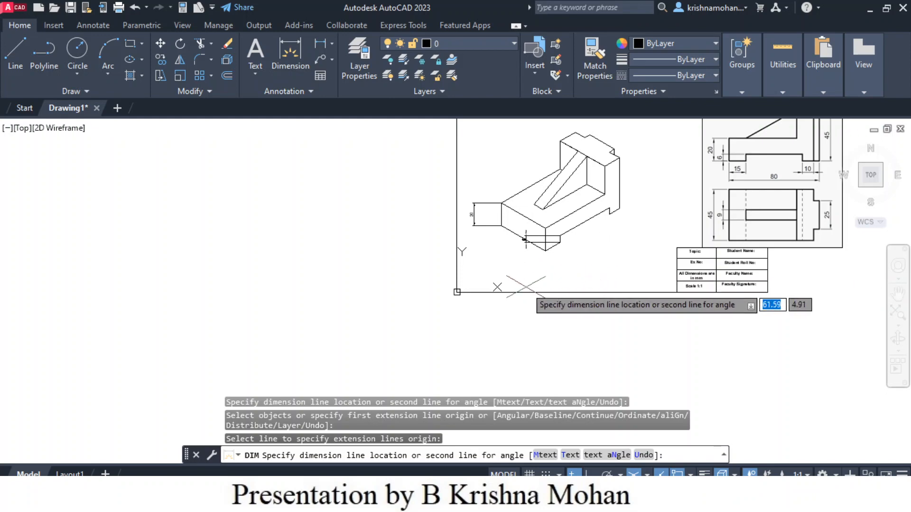
pyautogui.click(515, 289)
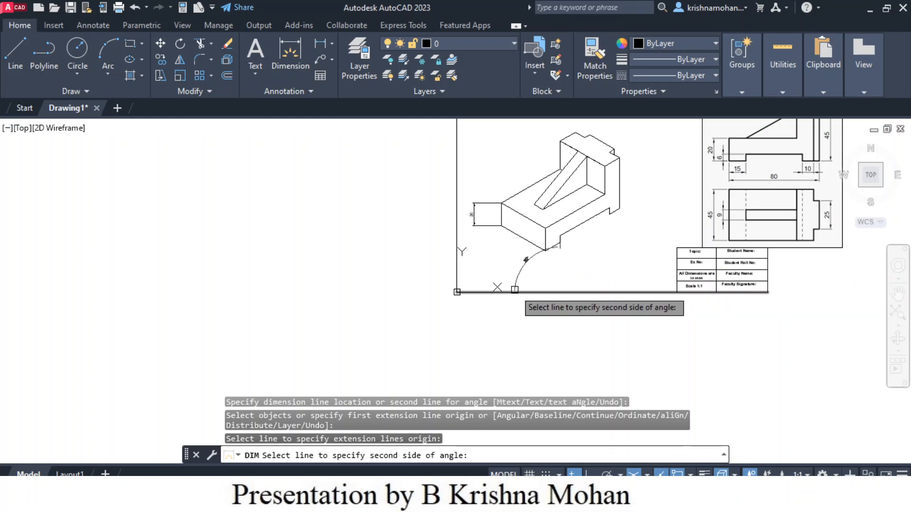
pyautogui.click(523, 239)
# - Dimension the full height of the upright's outer vertical edge, placing the dimension line outside the bracket
pyautogui.moveTo(627, 248); pyautogui.dragTo(506, 340, button='middle')
pyautogui.scroll(-1, 489, 316)
pyautogui.scroll(2, 489, 316)
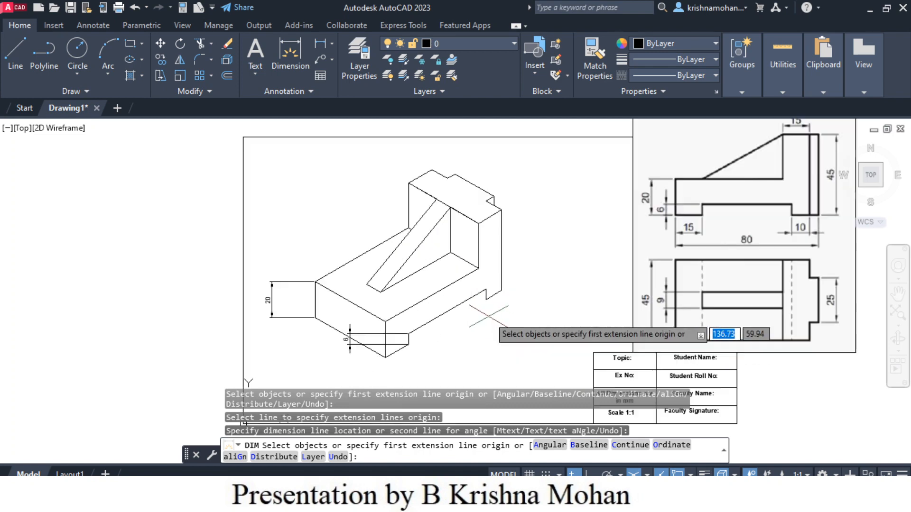
pyautogui.scroll(2, 489, 315)
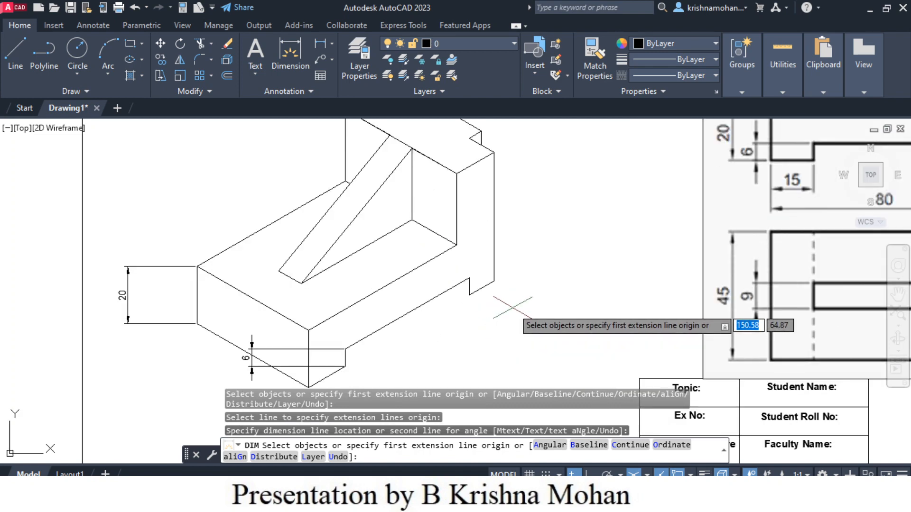
pyautogui.scroll(-2, 539, 276)
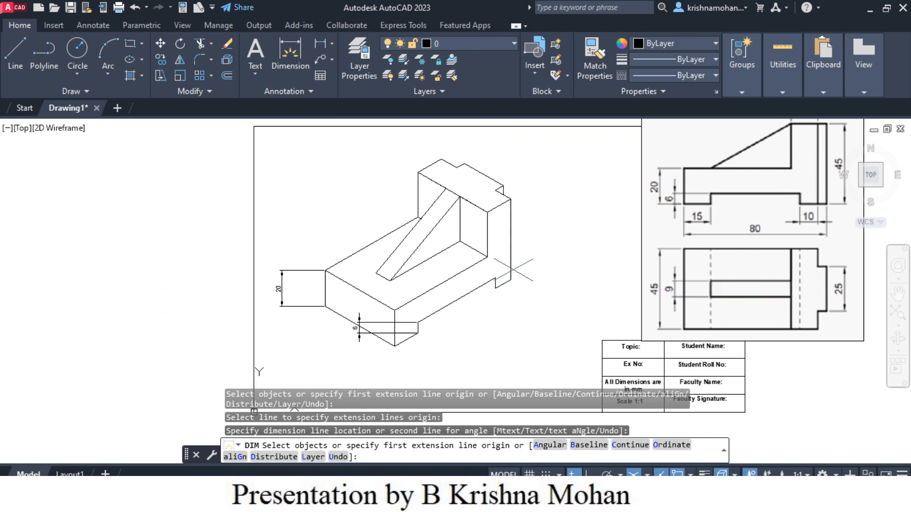
pyautogui.scroll(3, 510, 280)
pyautogui.press('Return')
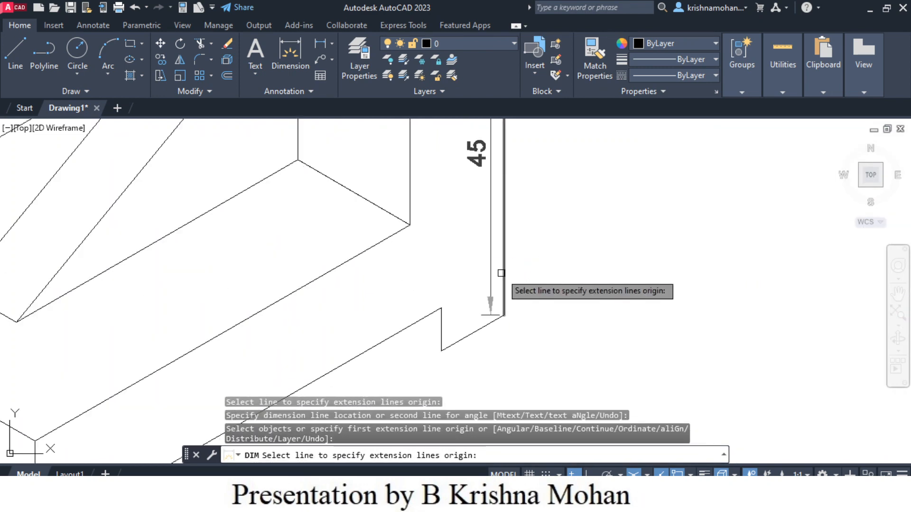
pyautogui.click(504, 284)
pyautogui.scroll(-3, 594, 272)
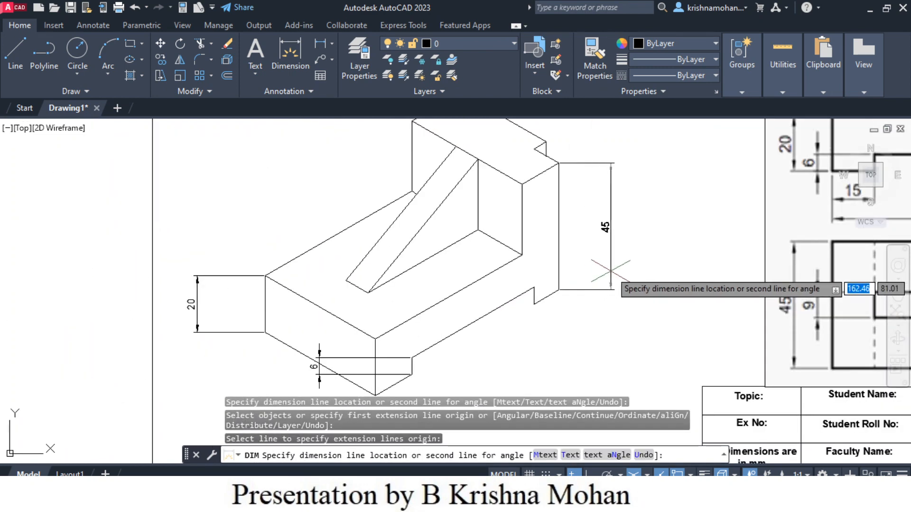
pyautogui.click(611, 271)
# - Add an aligned dimension along the rear projection's far top edge, placed beyond the bracket, and finish dimensioning
pyautogui.scroll(-3, 611, 272)
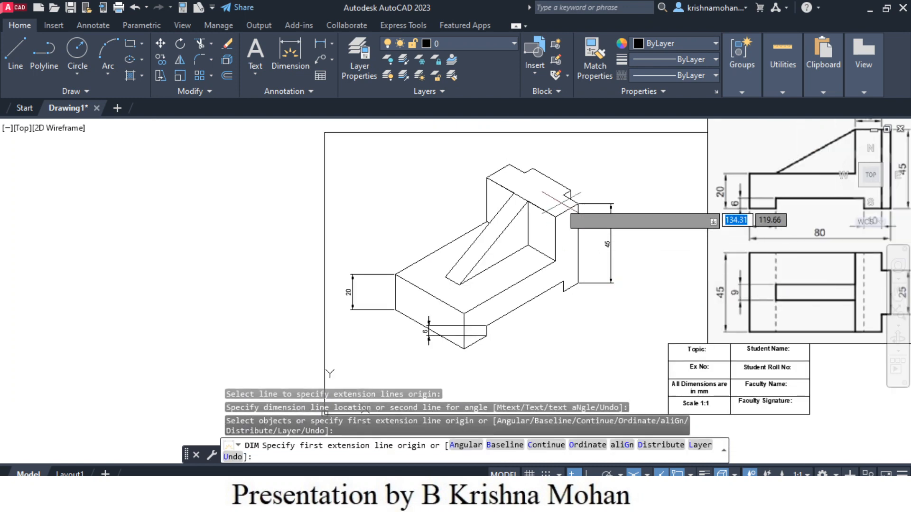
pyautogui.scroll(5, 555, 185)
pyautogui.press('Return')
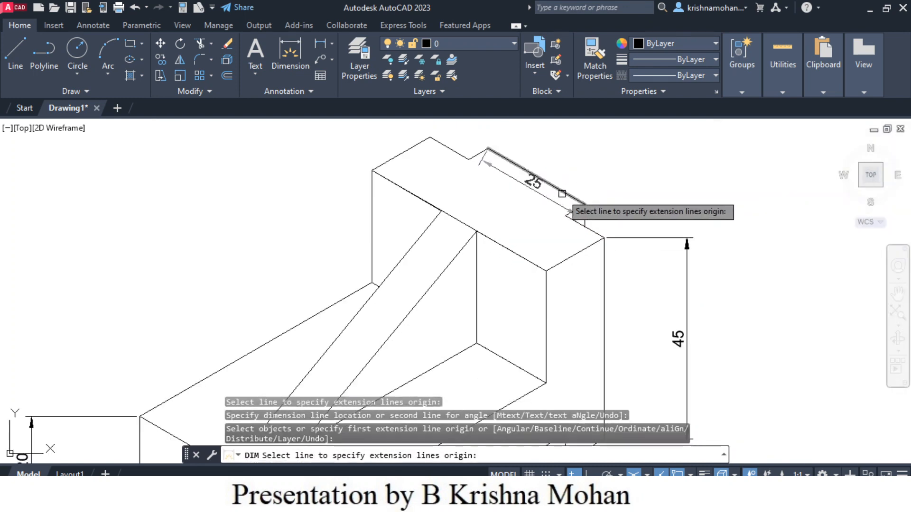
pyautogui.click(562, 194)
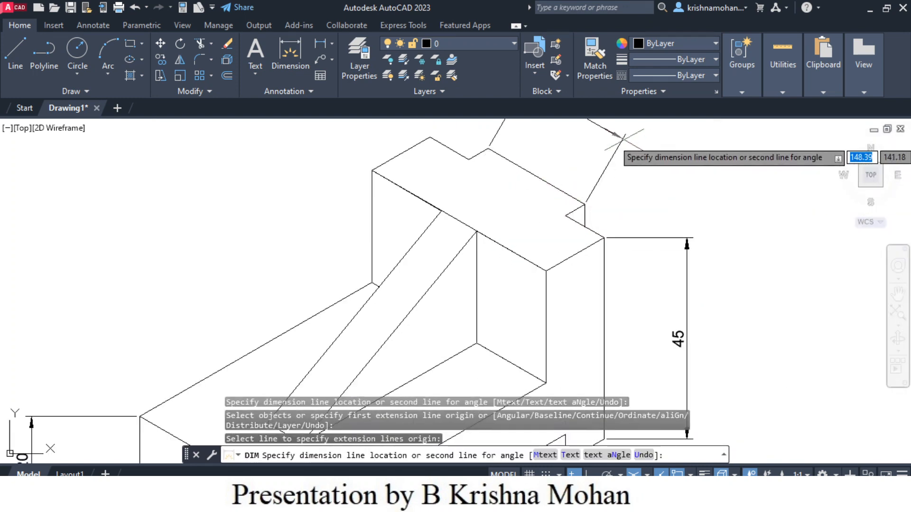
pyautogui.press('Escape')
pyautogui.scroll(-5, 622, 180)
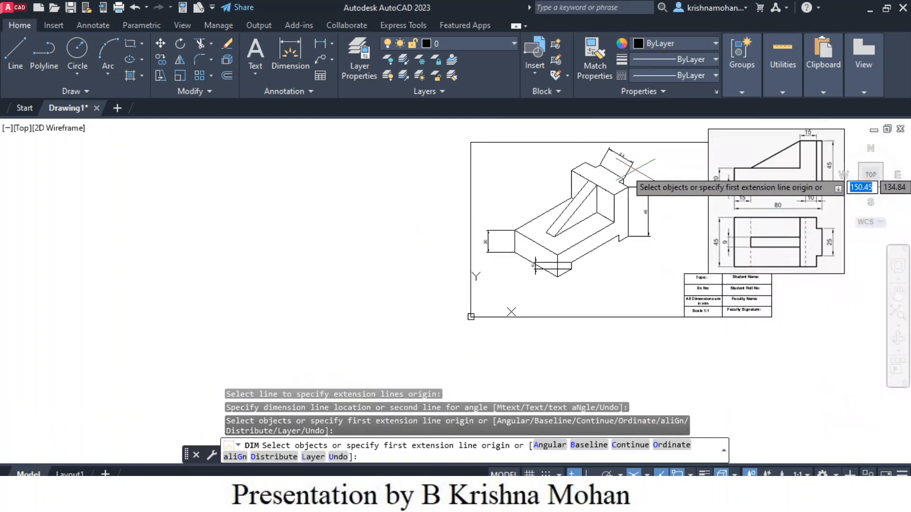
pyautogui.scroll(3, 621, 223)
pyautogui.scroll(-3, 631, 190)
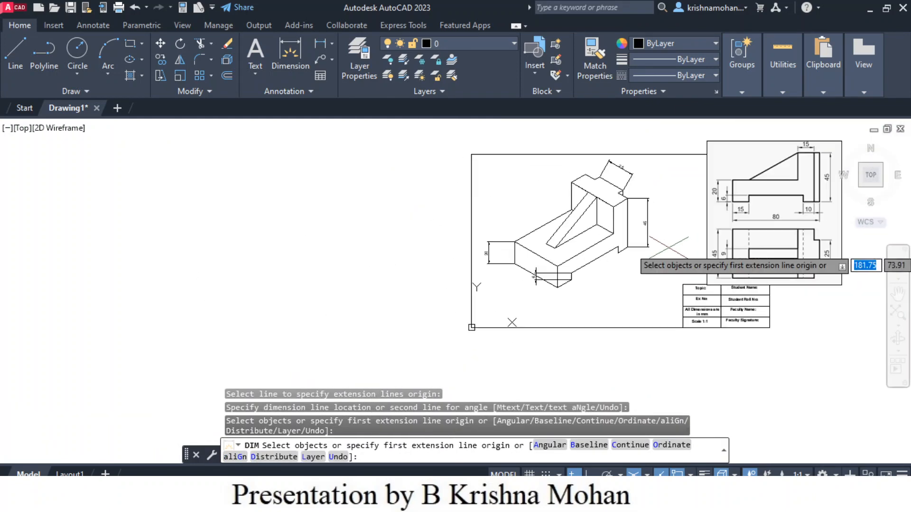
pyautogui.moveTo(666, 255); pyautogui.dragTo(660, 260, button='middle')
pyautogui.scroll(2, 512, 302)
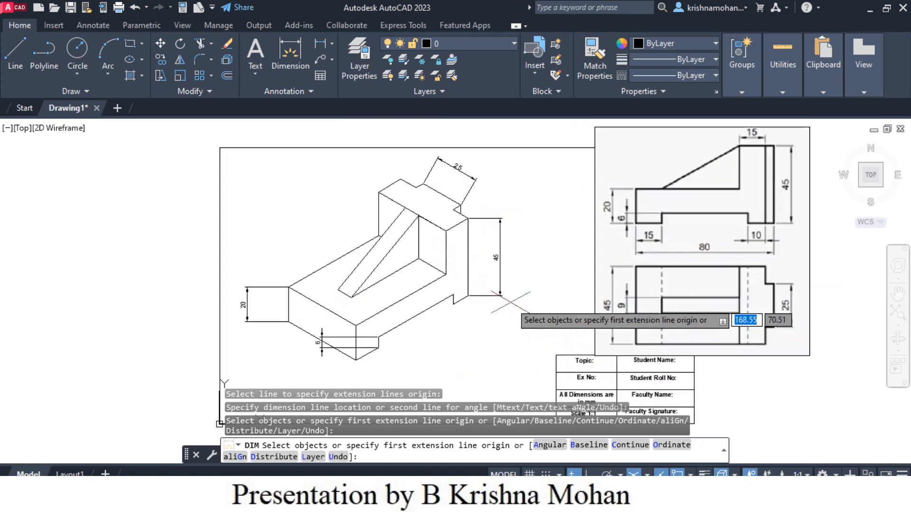
pyautogui.scroll(2, 512, 302)
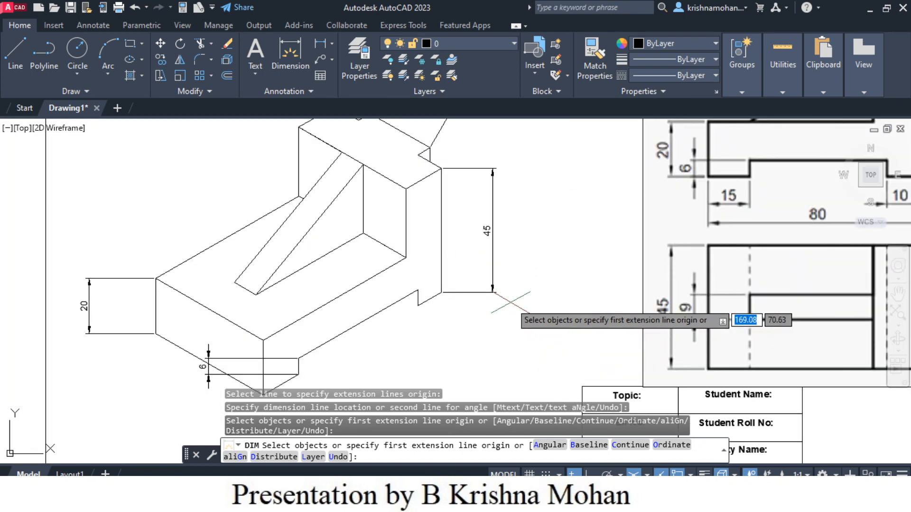
pyautogui.scroll(-2, 512, 302)
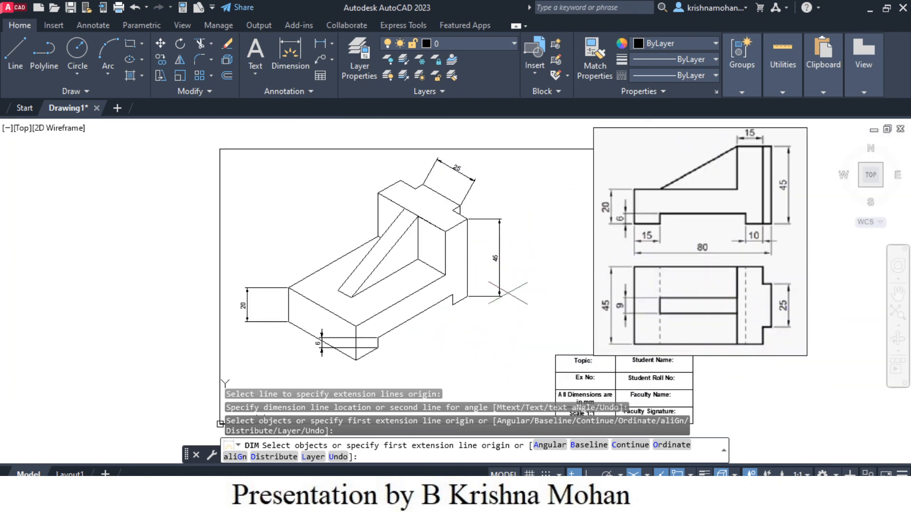
pyautogui.press('Return')
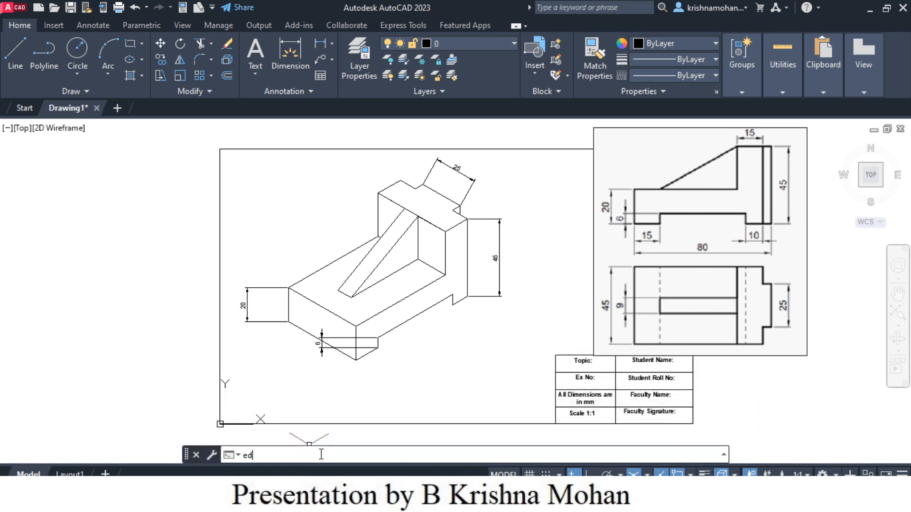
pyautogui.write('i')
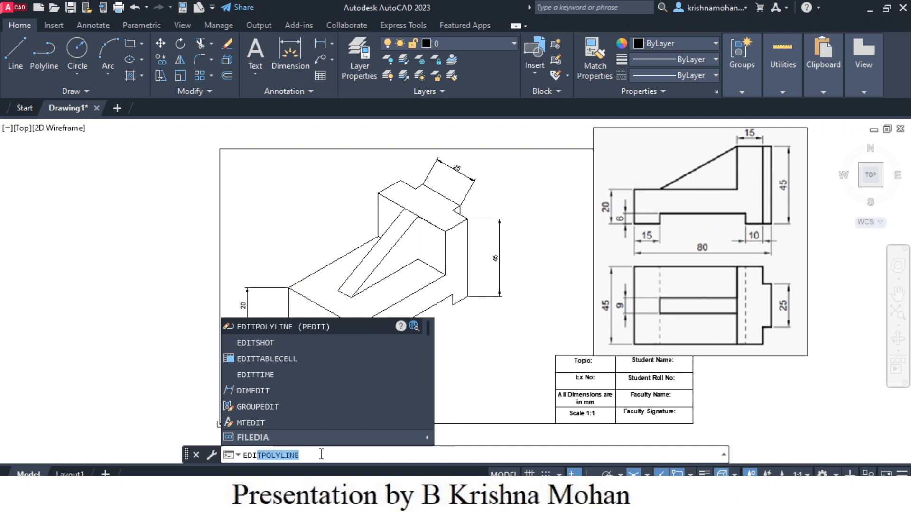
pyautogui.press('BackSpace')
pyautogui.press('BackSpace')
pyautogui.press('BackSpace')
pyautogui.press('BackSpace')
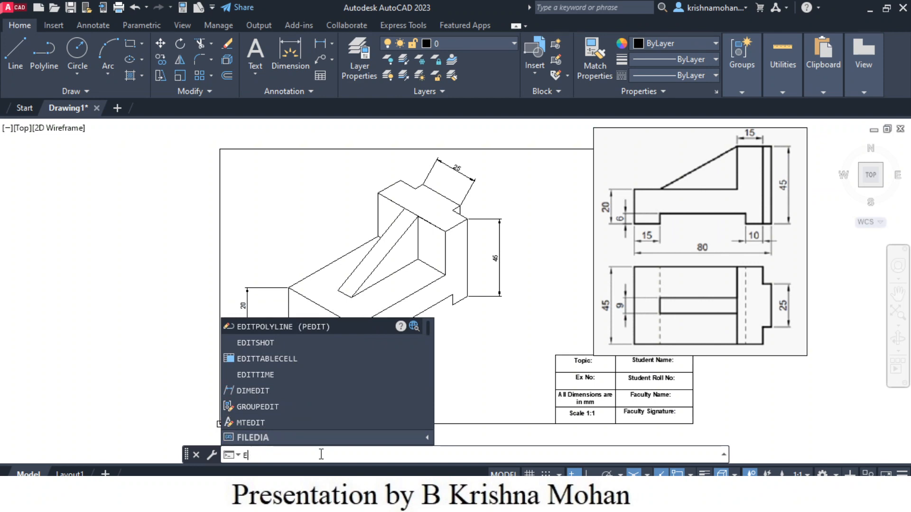
# - Try to oblique the base's height dimension with DIMEDIT, taking the angle from the base's leftmost vertical edge
pyautogui.write('d')
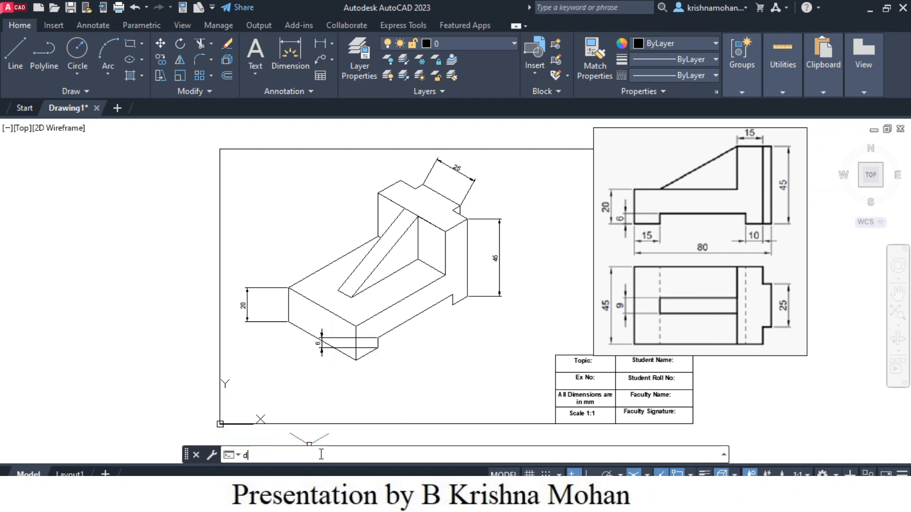
pyautogui.write('im')
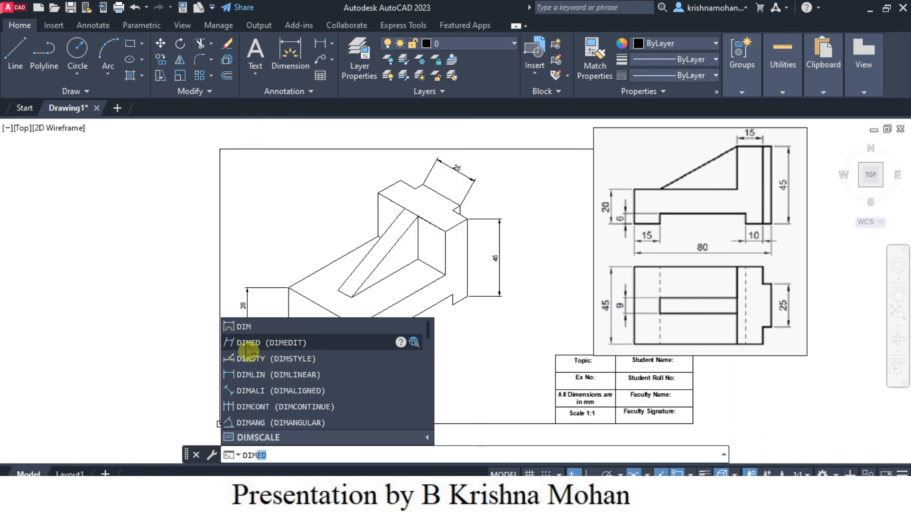
pyautogui.click(245, 344)
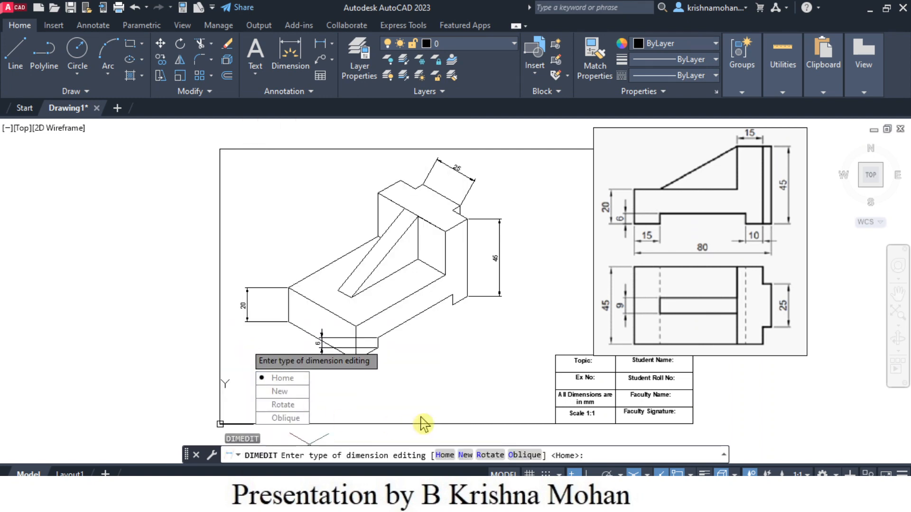
pyautogui.click(286, 419)
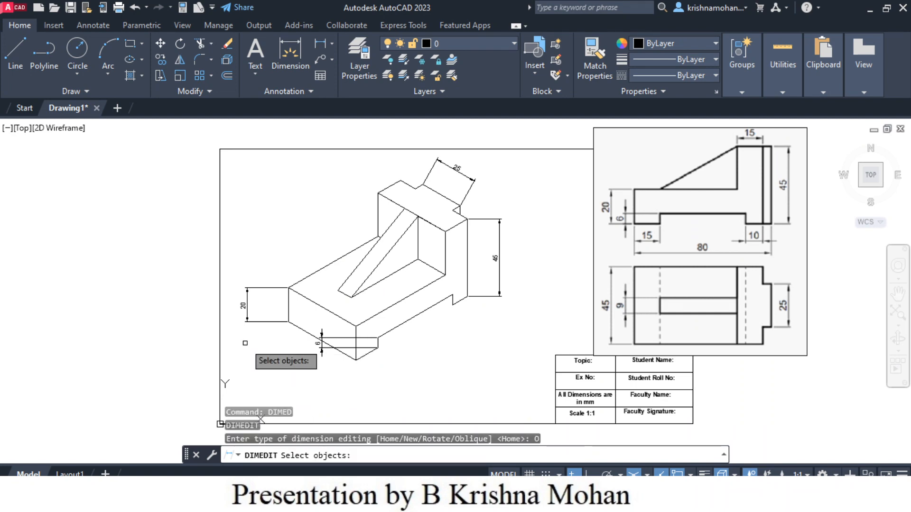
pyautogui.click(246, 314)
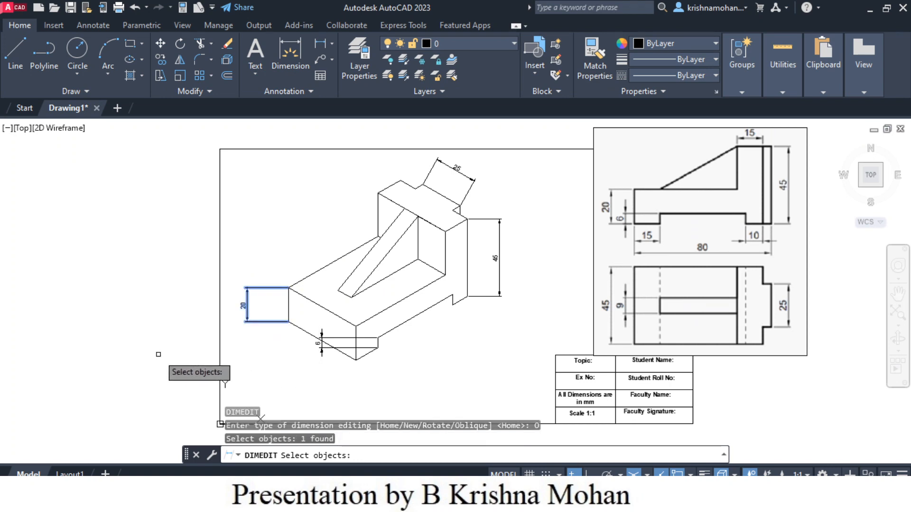
pyautogui.press('Return')
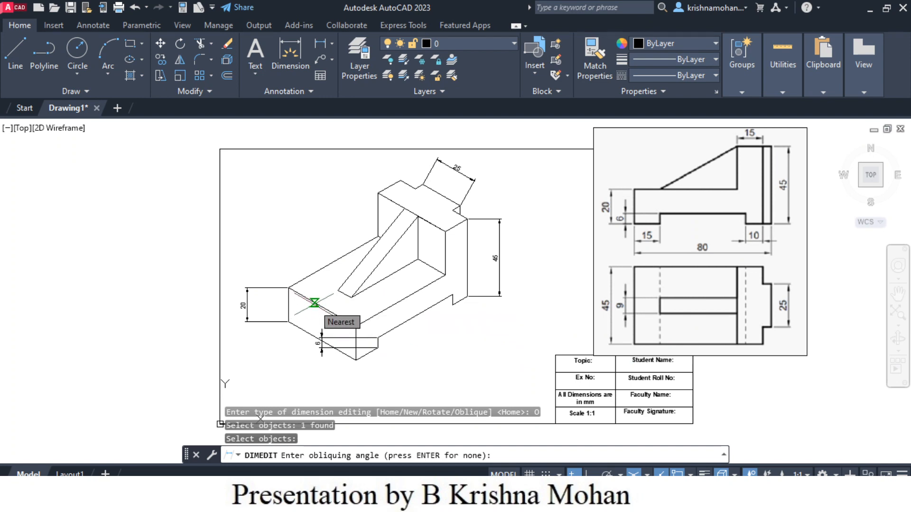
pyautogui.scroll(2, 314, 302)
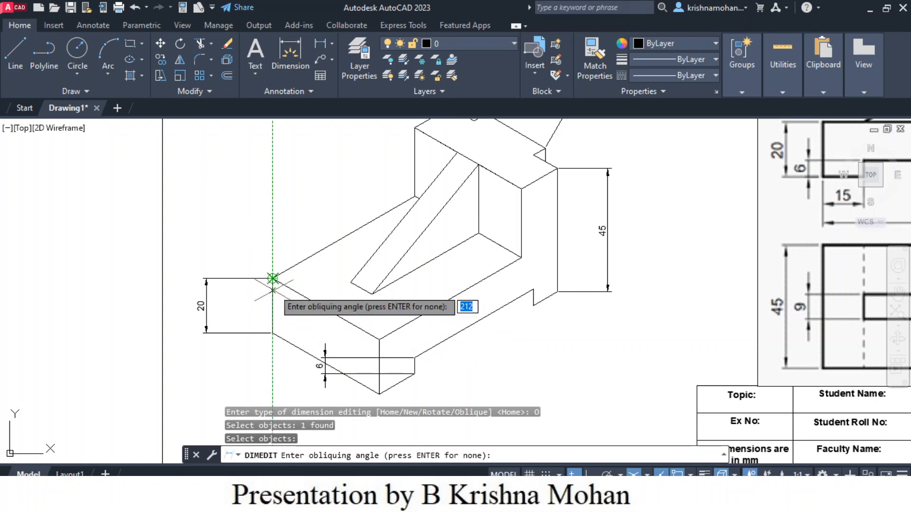
pyautogui.click(273, 279)
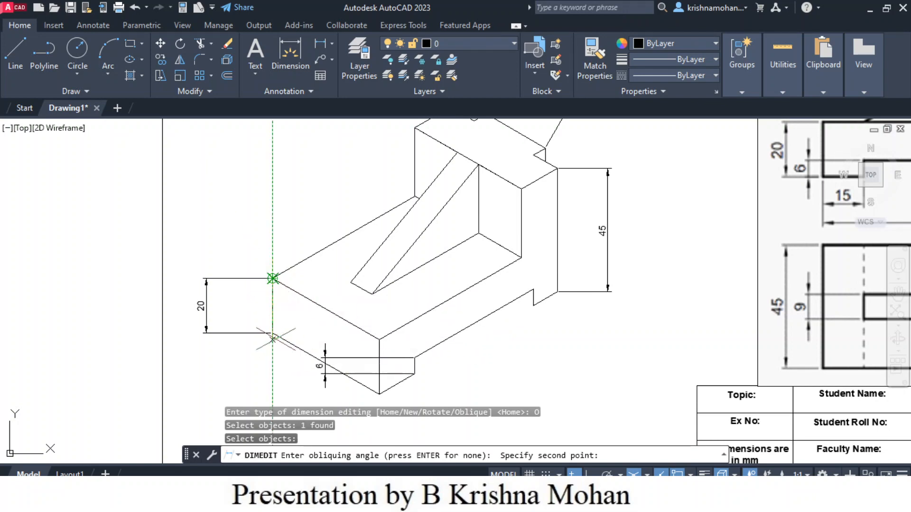
pyautogui.click(275, 336)
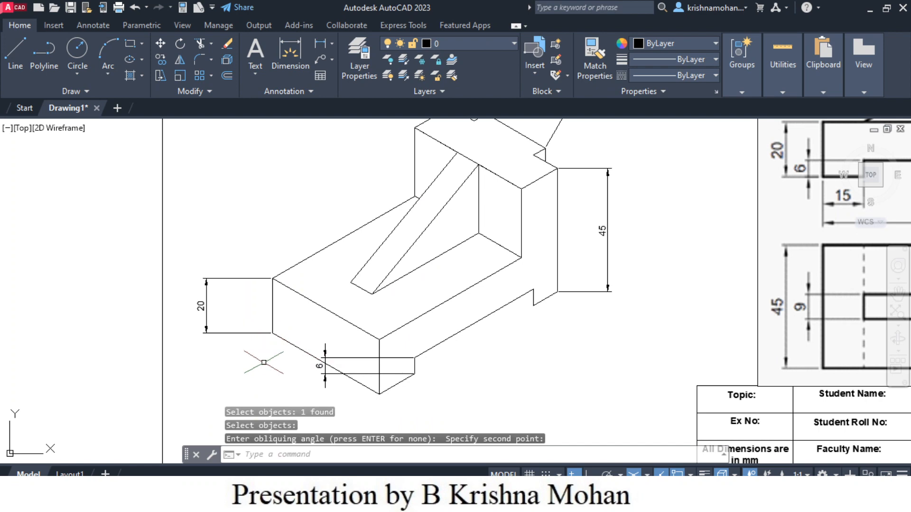
# - Oblique the base's height dimension with DIMEDIT so its extension lines follow the bottom edge of the base's front end face
pyautogui.scroll(-2, 335, 349)
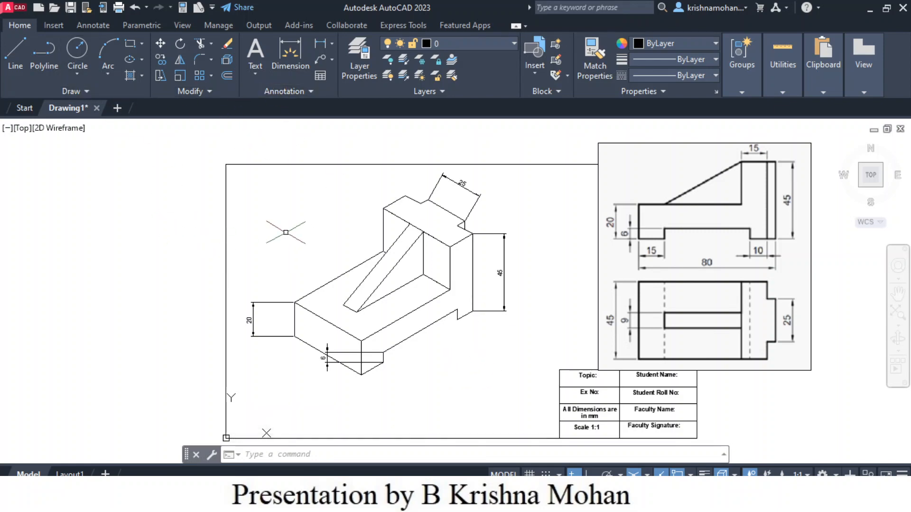
pyautogui.click(265, 457)
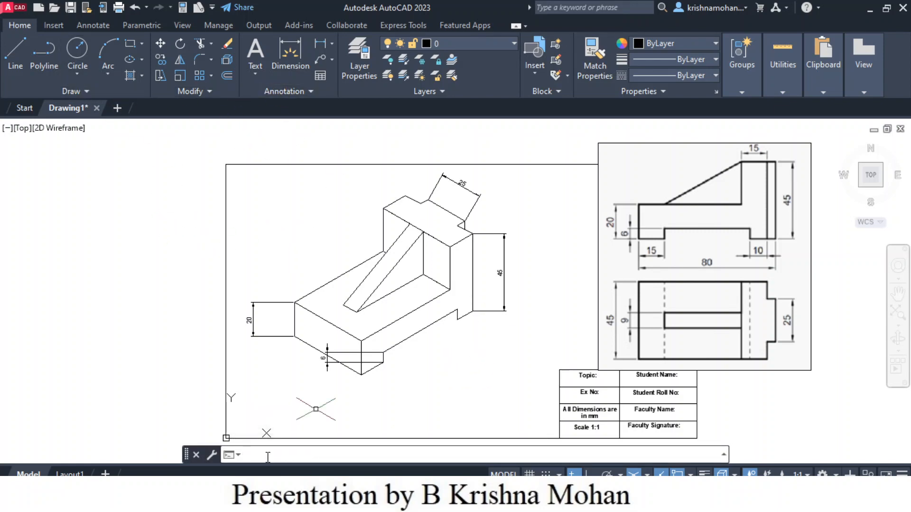
pyautogui.write('dim')
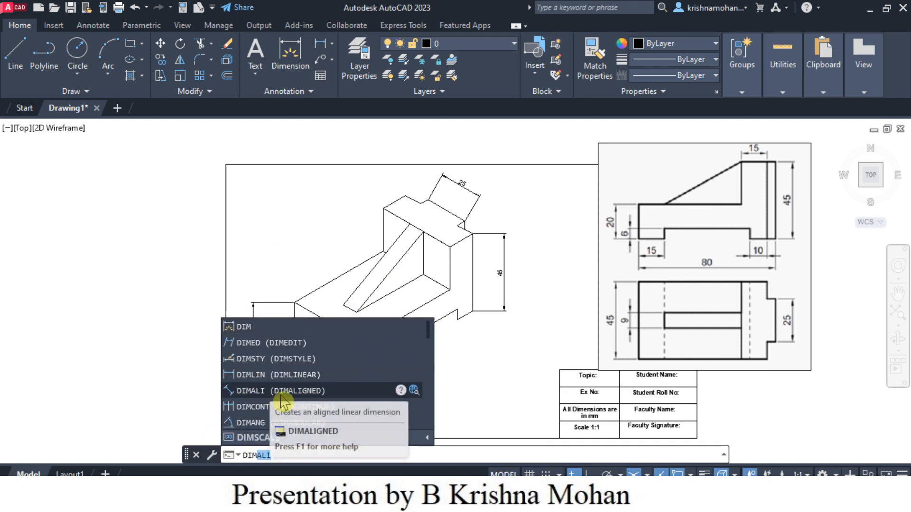
pyautogui.click(284, 343)
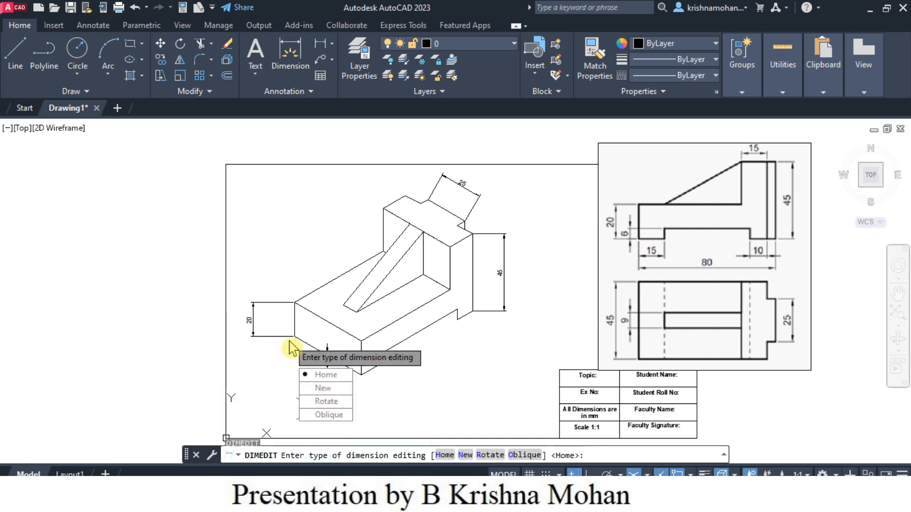
pyautogui.click(335, 415)
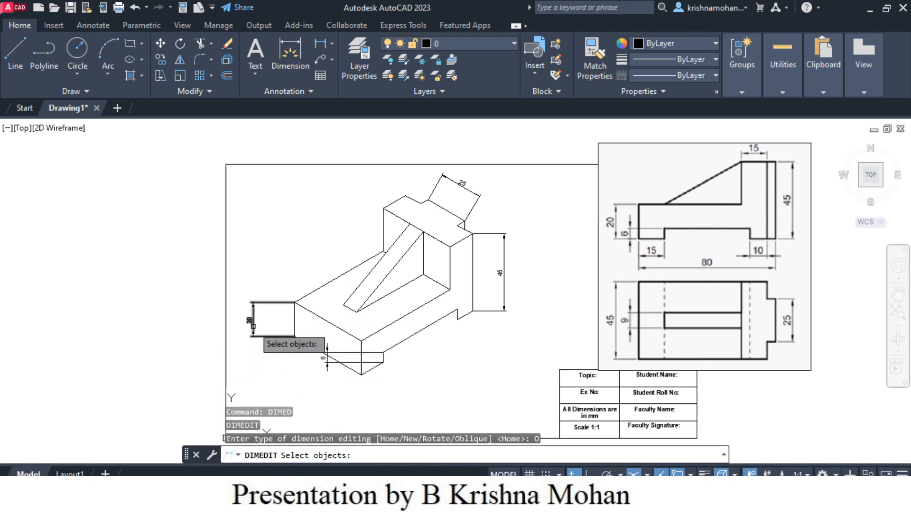
pyautogui.click(254, 326)
pyautogui.press('Return')
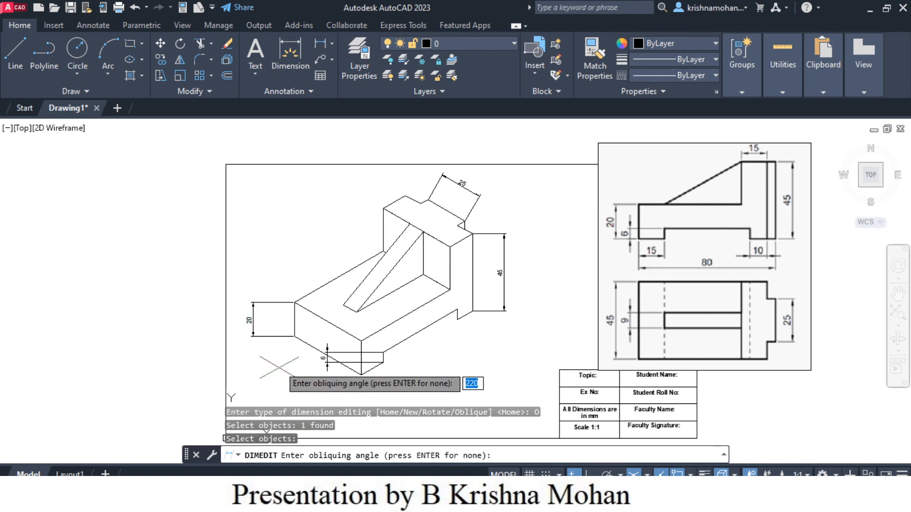
pyautogui.click(295, 337)
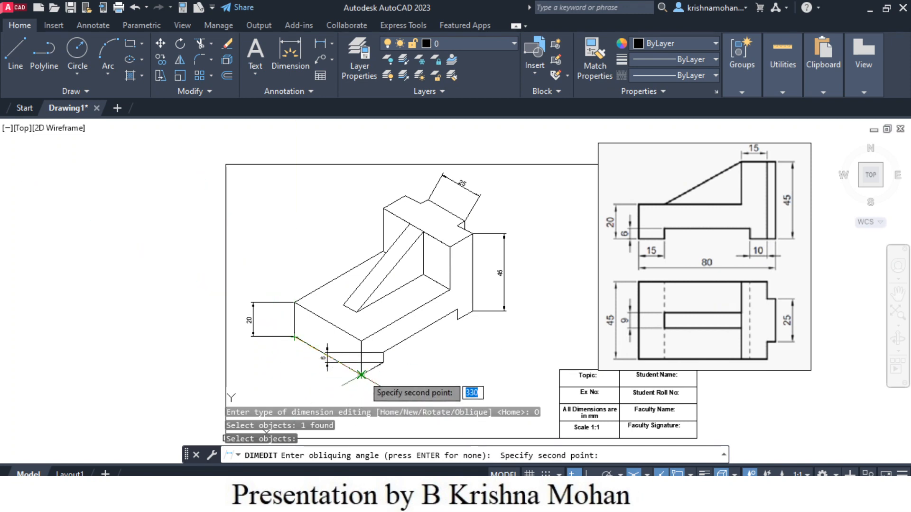
pyautogui.click(361, 375)
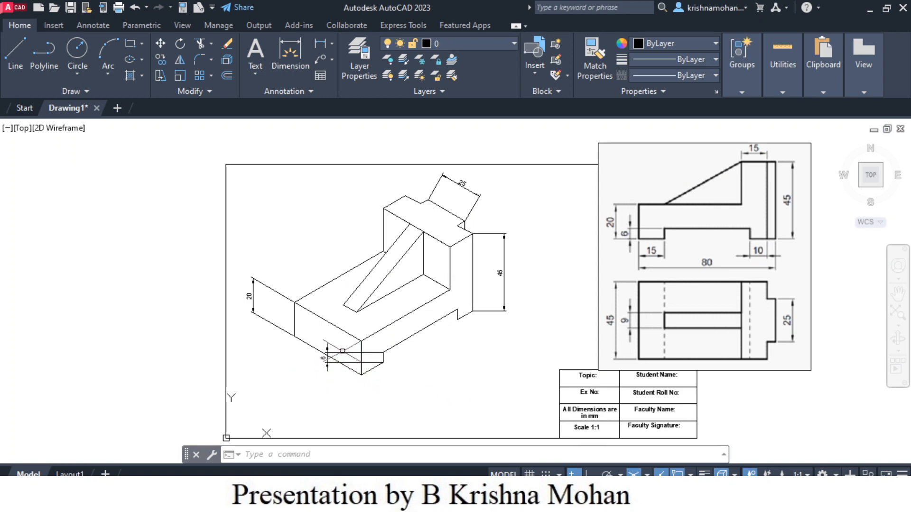
# - Oblique the underside recess's height dimension with DIMEDIT, taking the angle from the recess's long edge between the two feet
pyautogui.scroll(2, 344, 353)
pyautogui.write('dimedit')
pyautogui.press('Return')
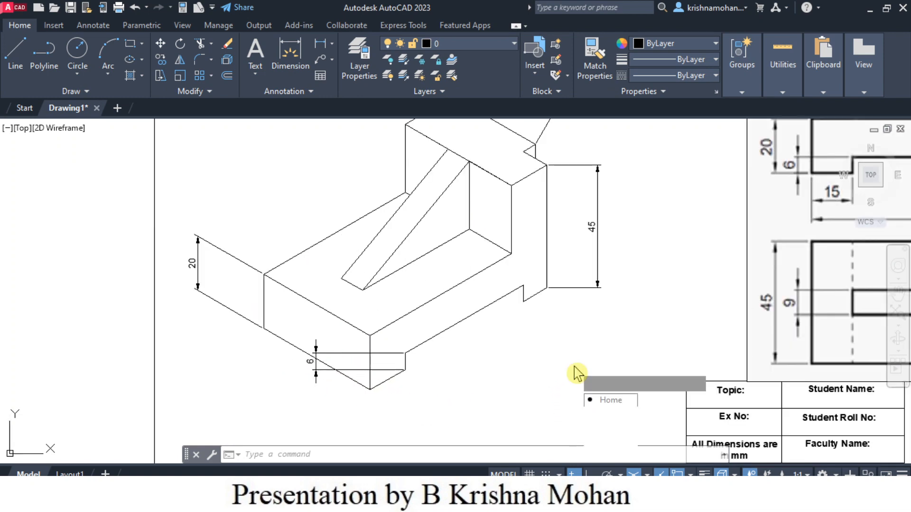
pyautogui.click(526, 455)
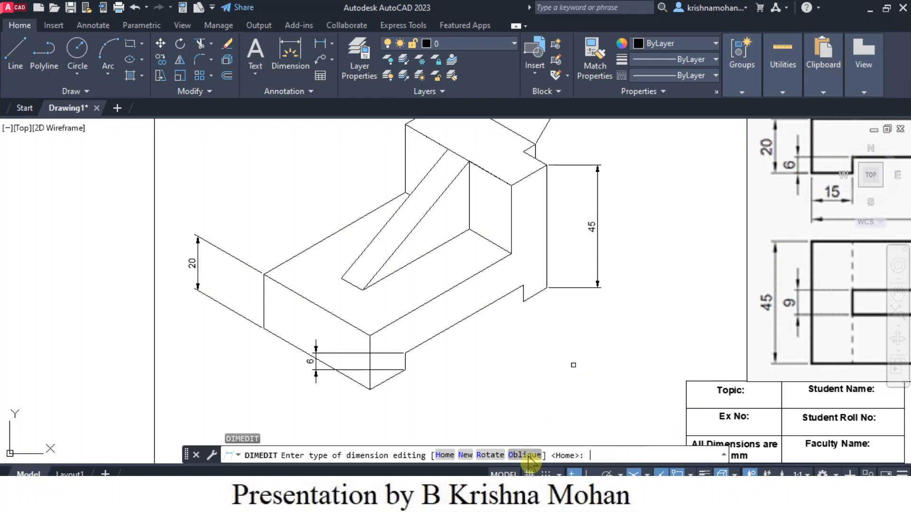
pyautogui.click(307, 370)
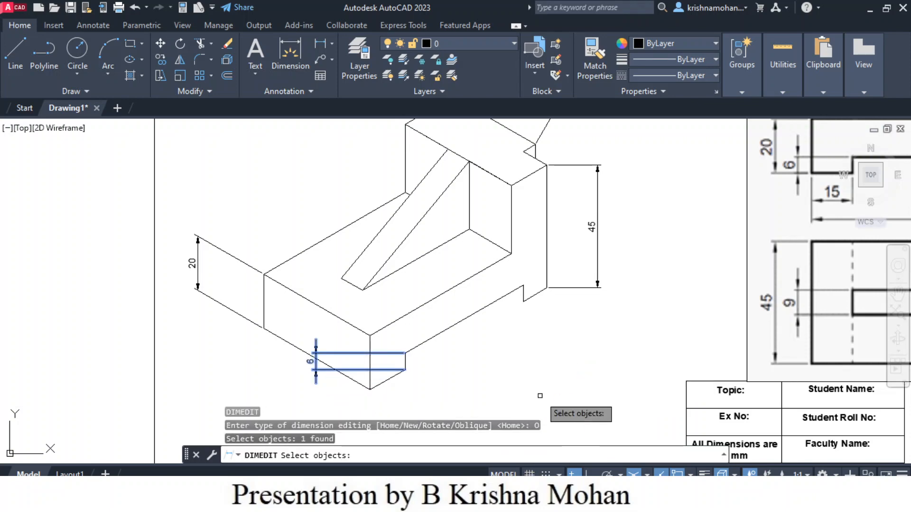
pyautogui.press('Return')
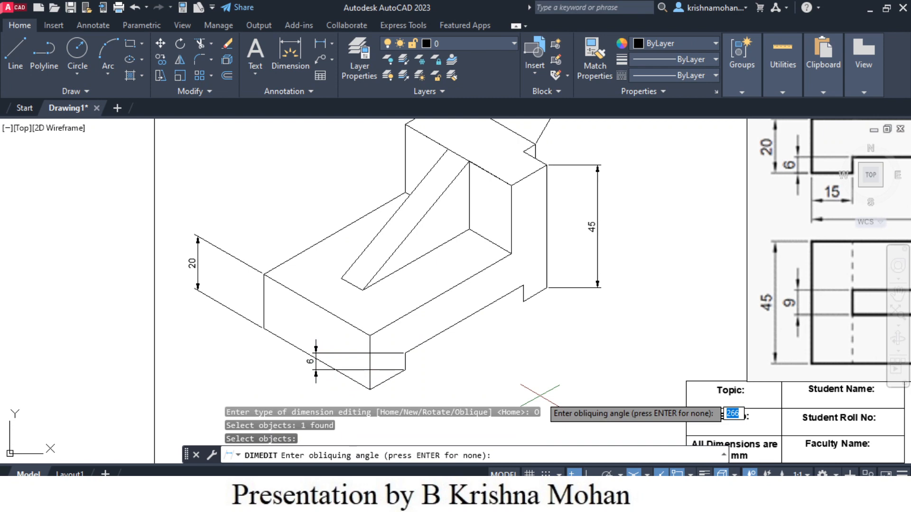
pyautogui.click(405, 353)
pyautogui.click(524, 287)
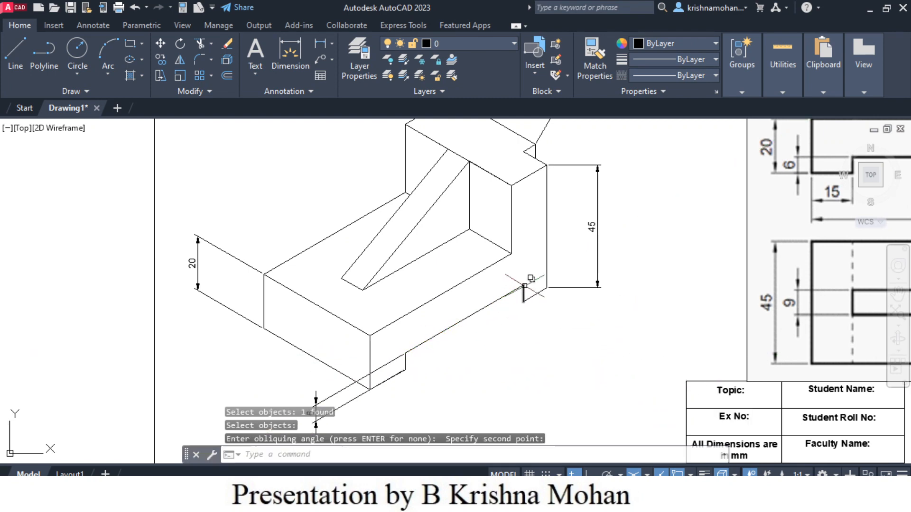
# - Oblique the upright's full-height dimension with DIMEDIT, taking the angle from the short top edge of the upright's side face
pyautogui.scroll(-2, 464, 391)
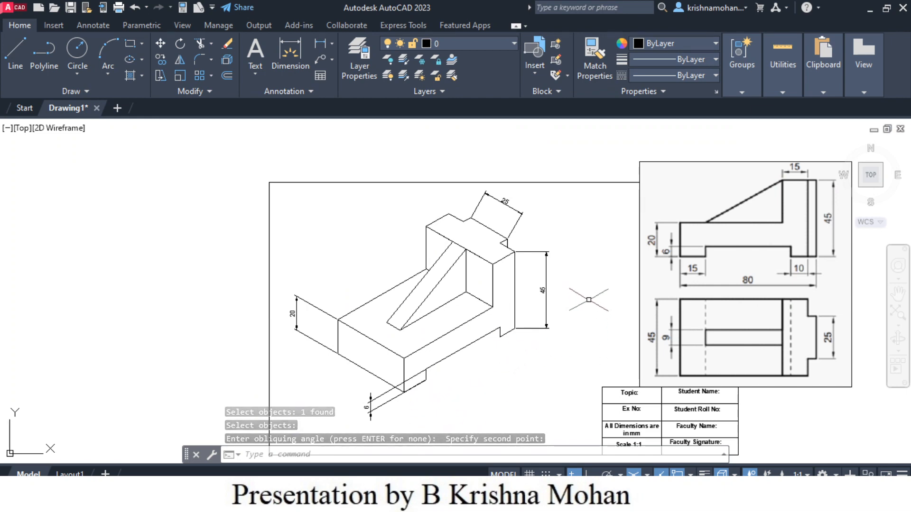
pyautogui.scroll(2, 588, 297)
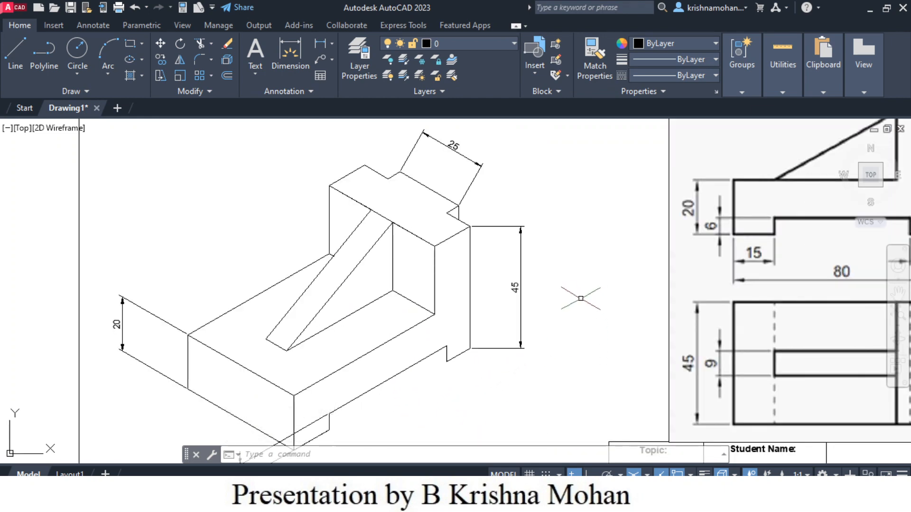
pyautogui.press('Return')
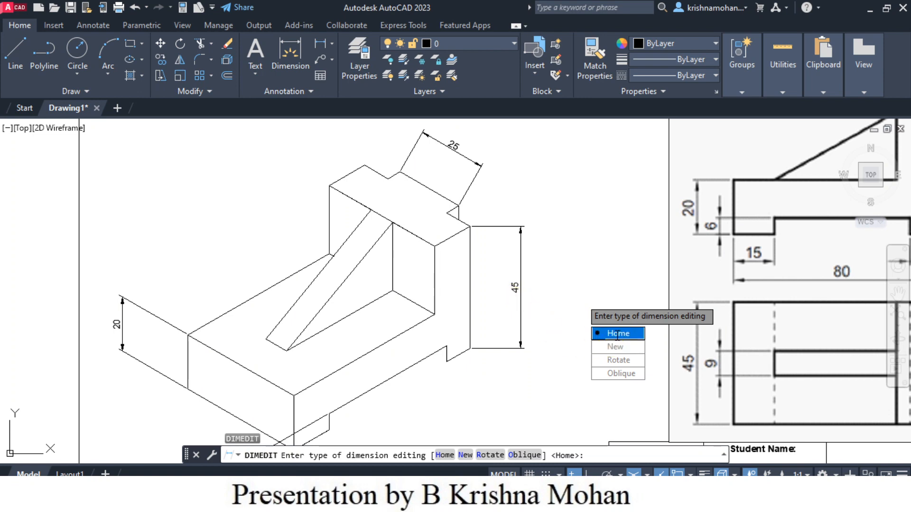
pyautogui.click(620, 374)
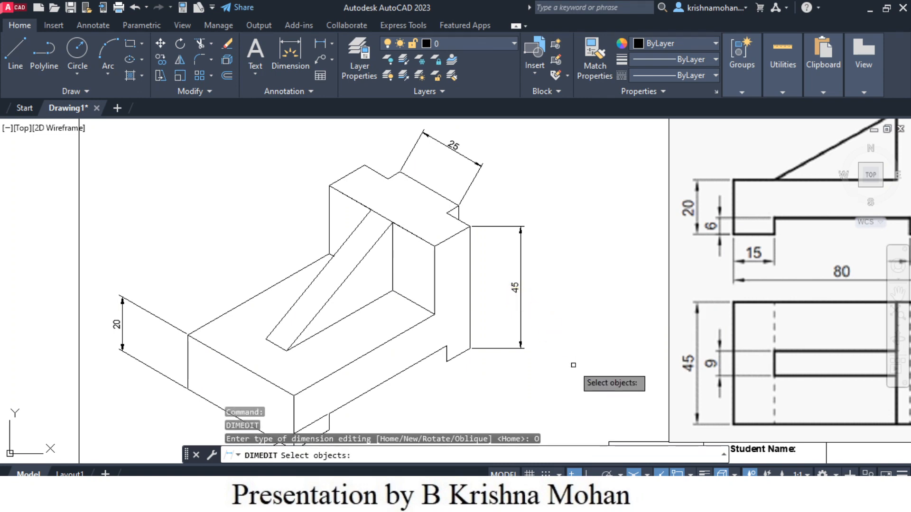
pyautogui.click(516, 288)
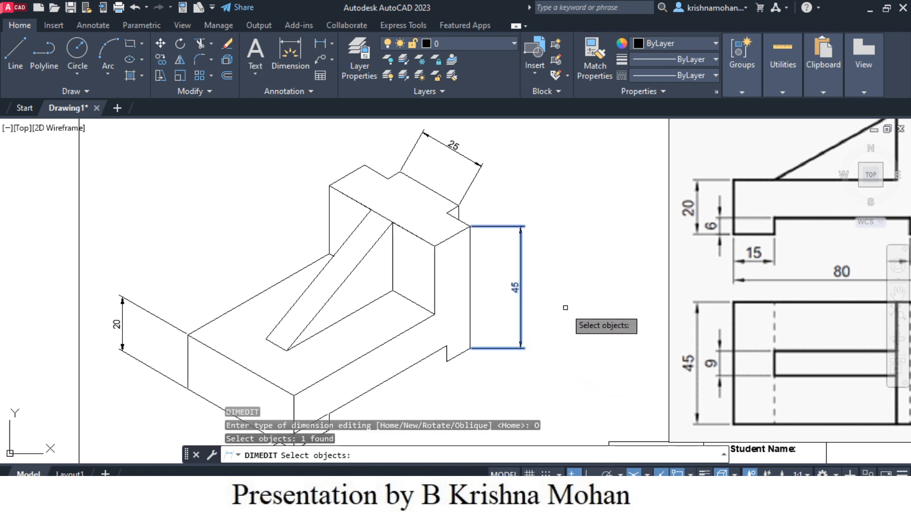
pyautogui.press('Return')
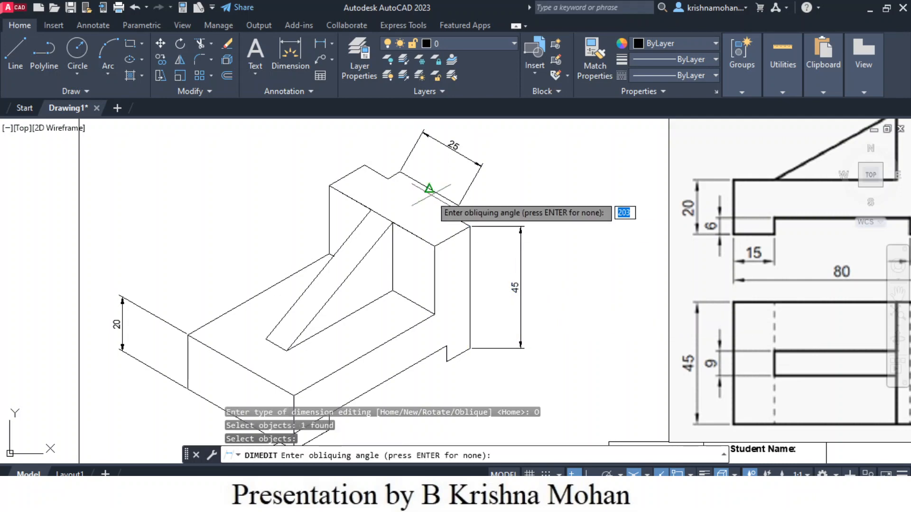
pyautogui.click(435, 246)
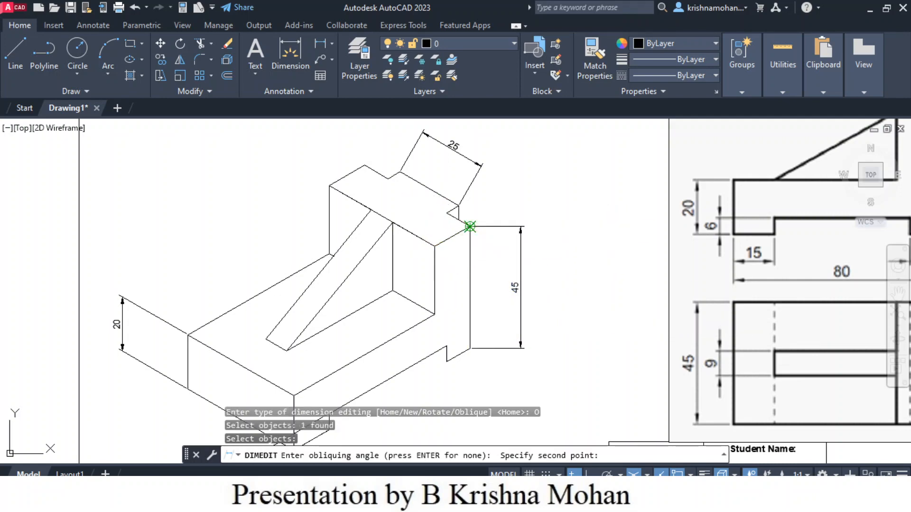
pyautogui.click(470, 227)
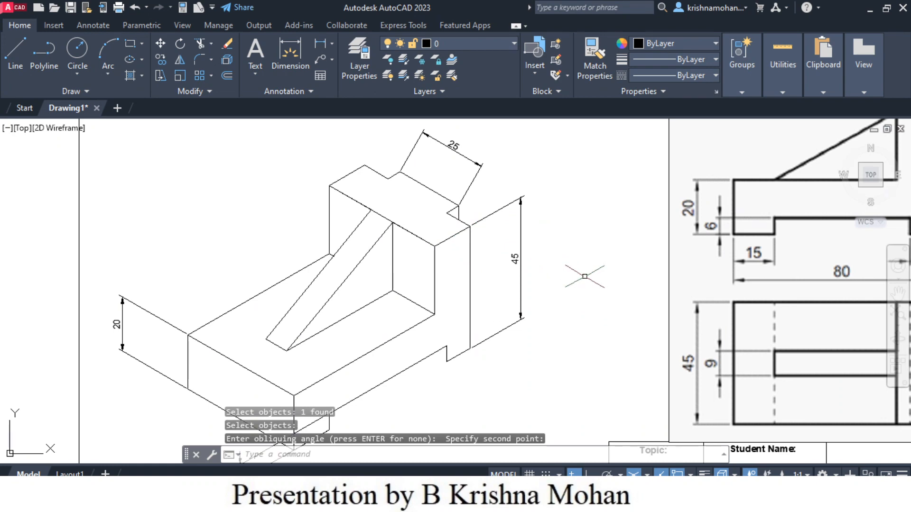
# - Oblique the 25 mm dimension of the upright's rear projection with DIMEDIT, taking the angle from the notch's short top edge
pyautogui.scroll(-2, 547, 306)
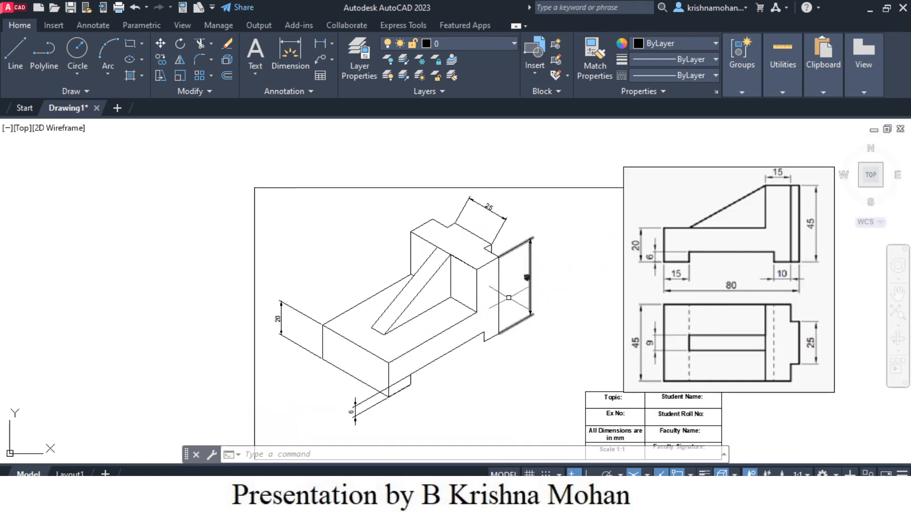
pyautogui.scroll(-2, 522, 210)
pyautogui.scroll(4, 522, 210)
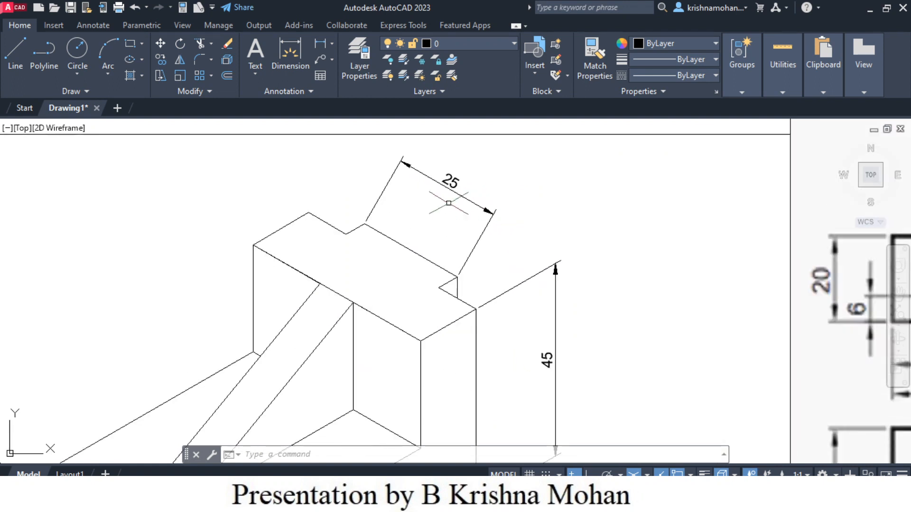
pyautogui.press('Return')
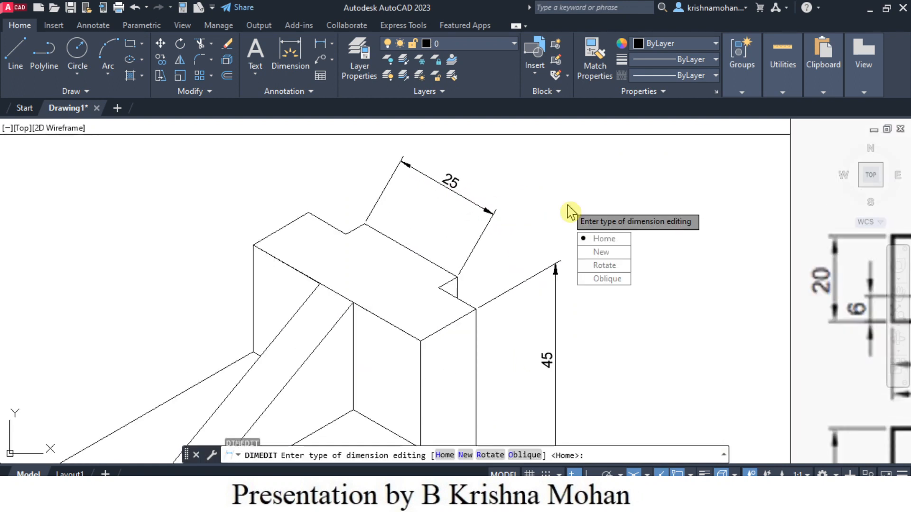
pyautogui.click(616, 283)
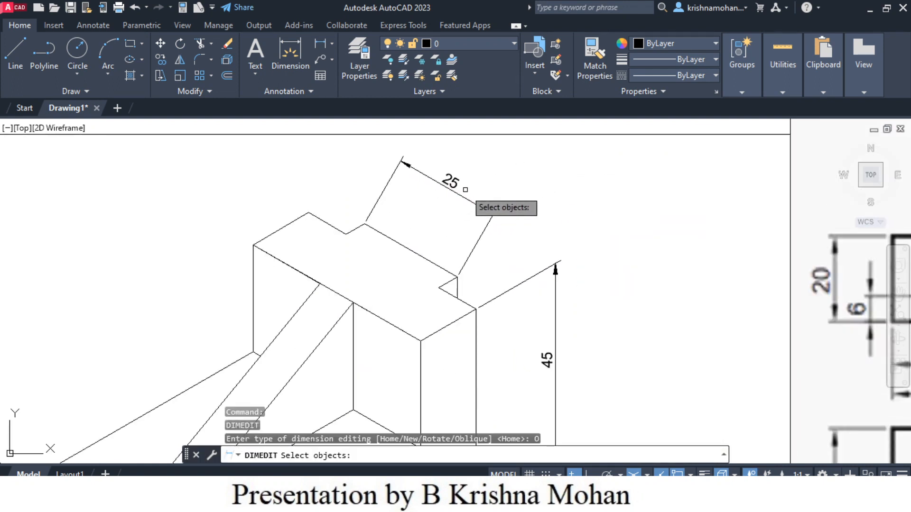
pyautogui.click(459, 194)
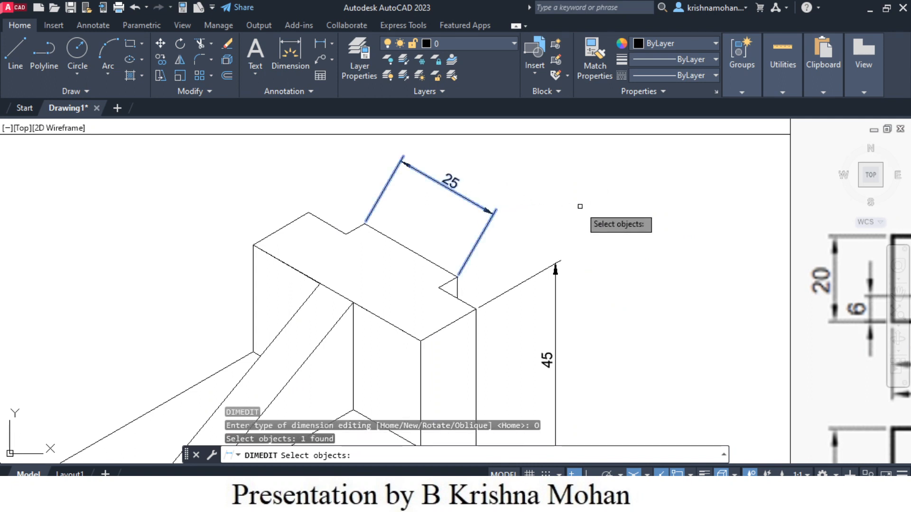
pyautogui.press('Return')
pyautogui.scroll(5, 452, 287)
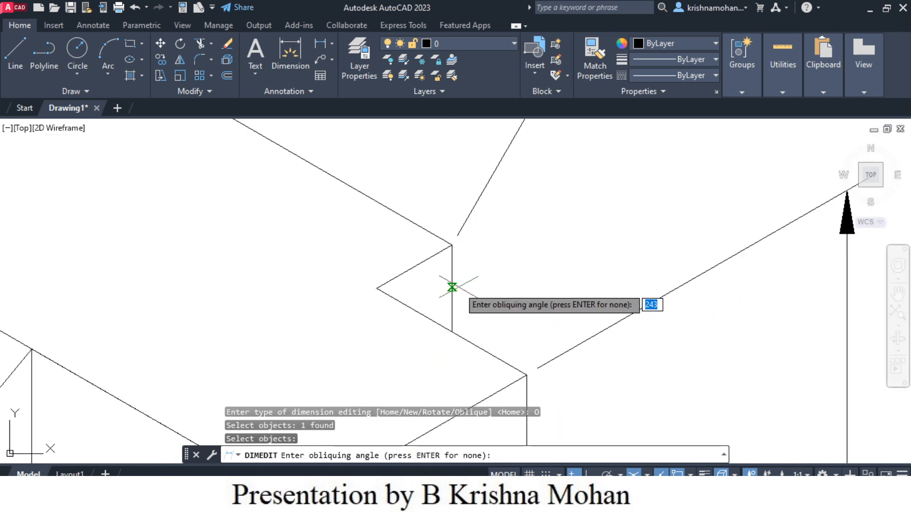
pyautogui.click(376, 288)
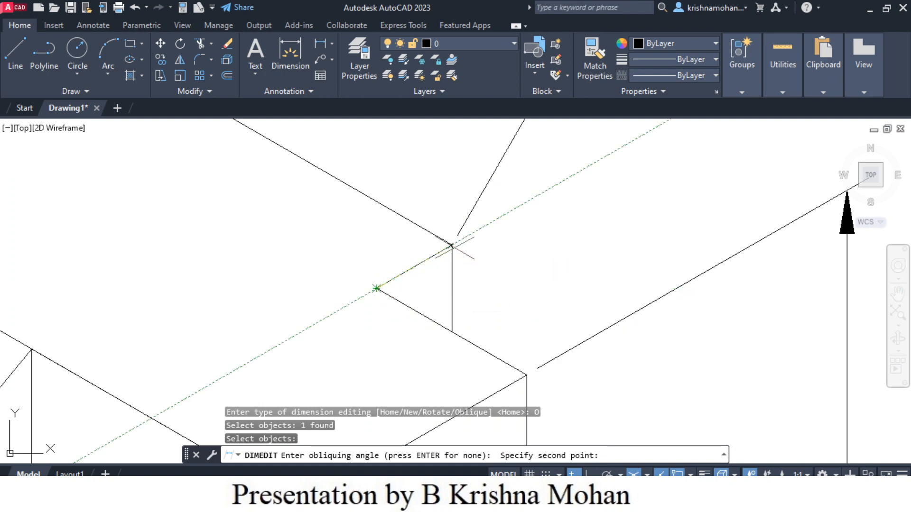
pyautogui.click(451, 246)
pyautogui.scroll(4, 565, 246)
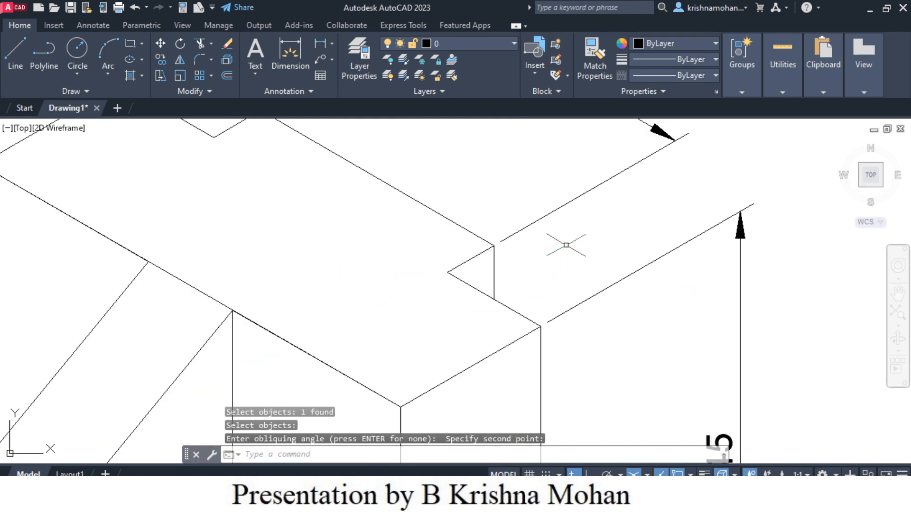
pyautogui.scroll(-6, 567, 245)
pyautogui.scroll(-3, 644, 312)
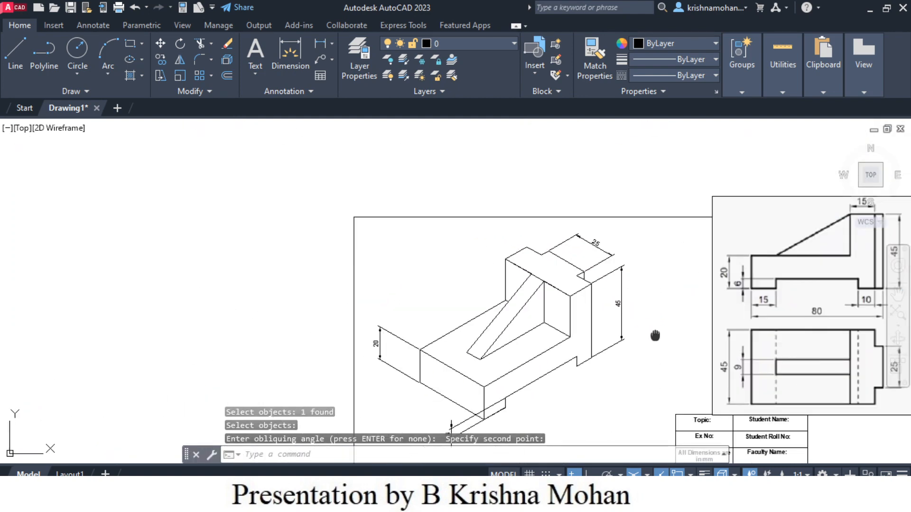
pyautogui.moveTo(598, 338); pyautogui.dragTo(546, 285, button='middle')
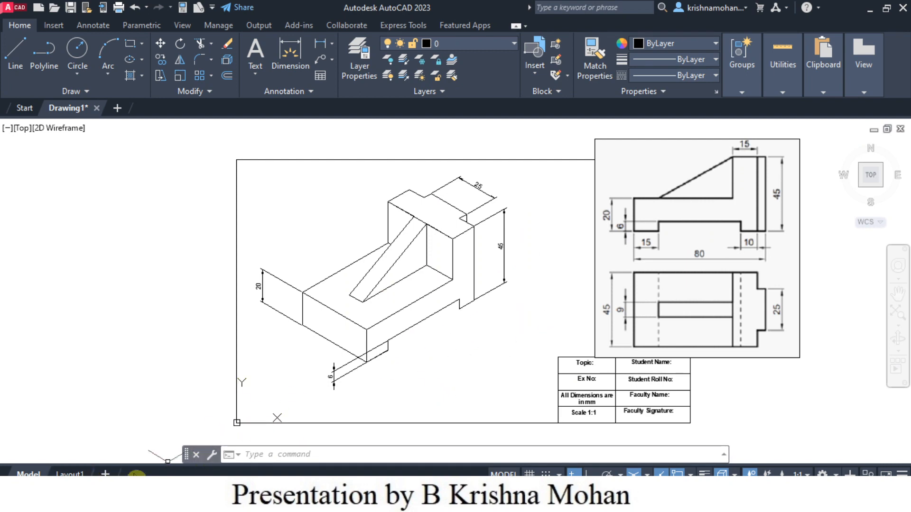
# - Check the drawing in Layout1, then erase the reference image of the front and top views from model space
pyautogui.moveTo(67, 474)
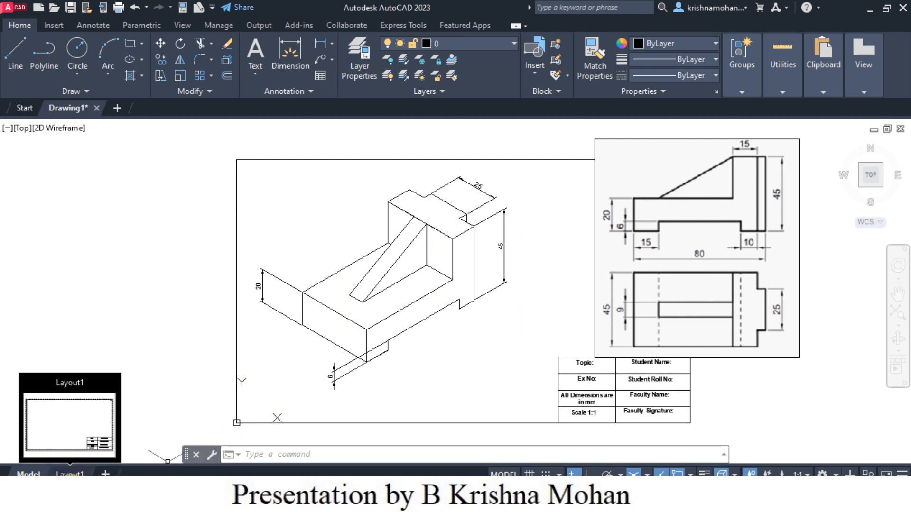
pyautogui.click(71, 474)
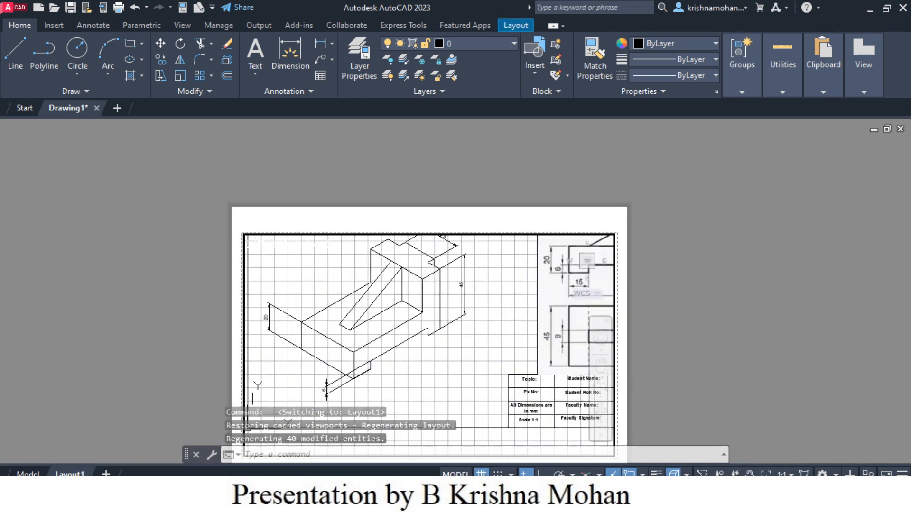
pyautogui.click(28, 474)
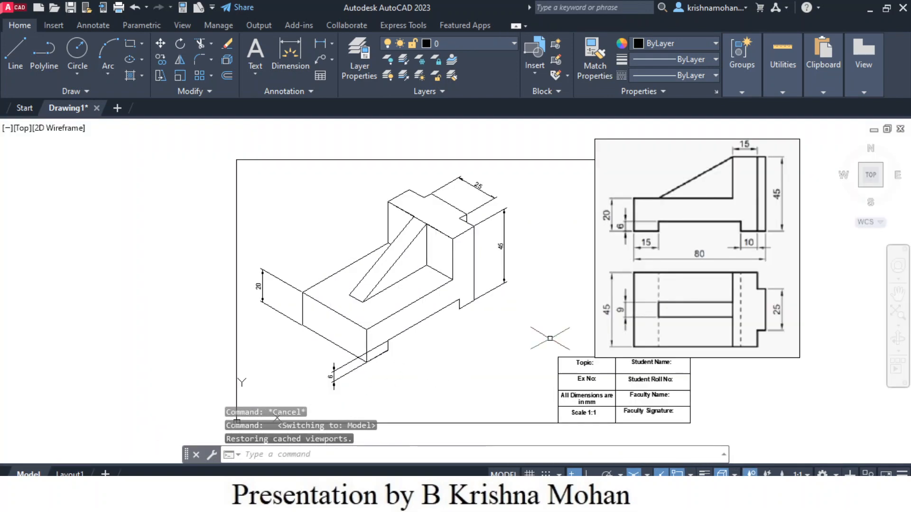
pyautogui.click(757, 347)
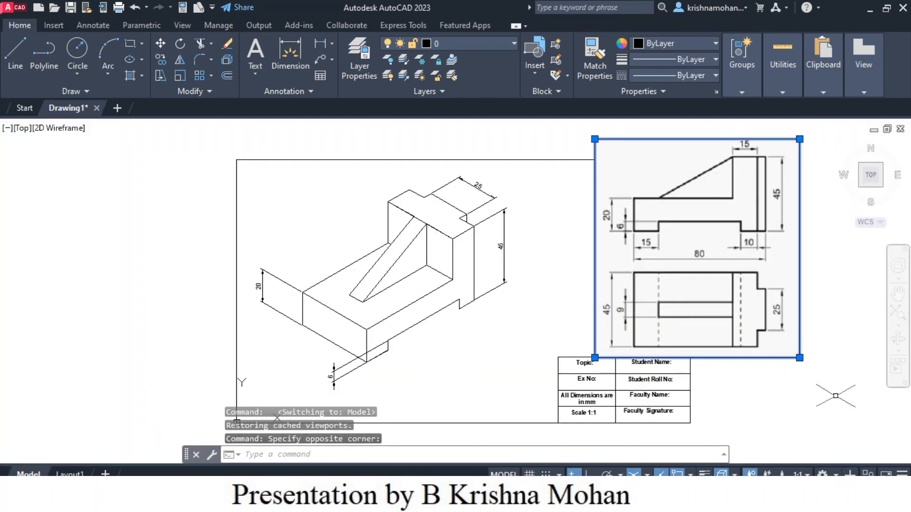
pyautogui.press('Delete')
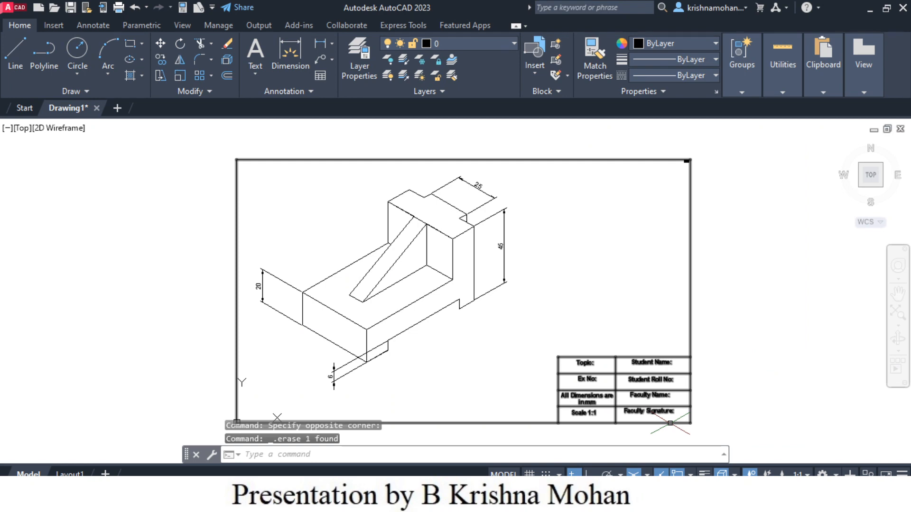
# - In Layout1, turn off the viewport's grid and position the drawing with its border and title block inside the viewport
pyautogui.click(70, 474)
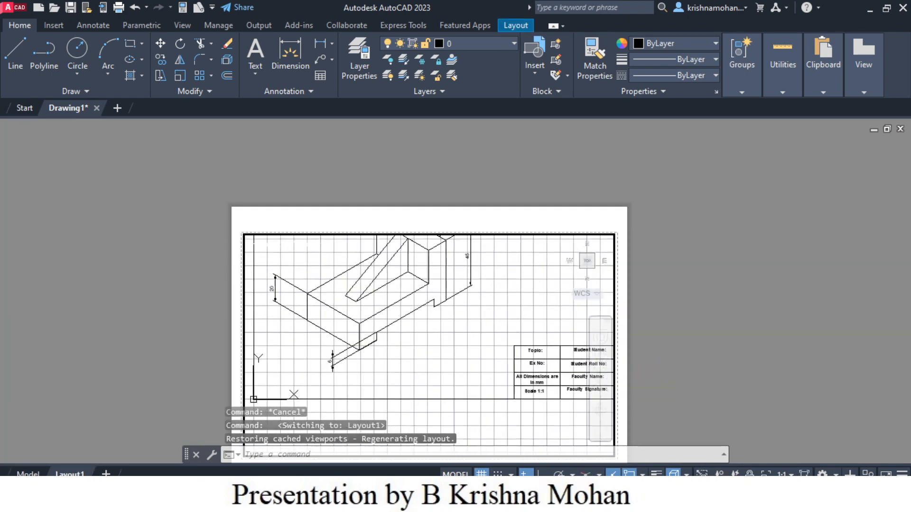
pyautogui.moveTo(646, 337)
pyautogui.mouseDown(button='middle')
pyautogui.moveTo(642, 266)
pyautogui.moveTo(607, 347)
pyautogui.moveTo(607, 382)
pyautogui.mouseUp(button='middle')
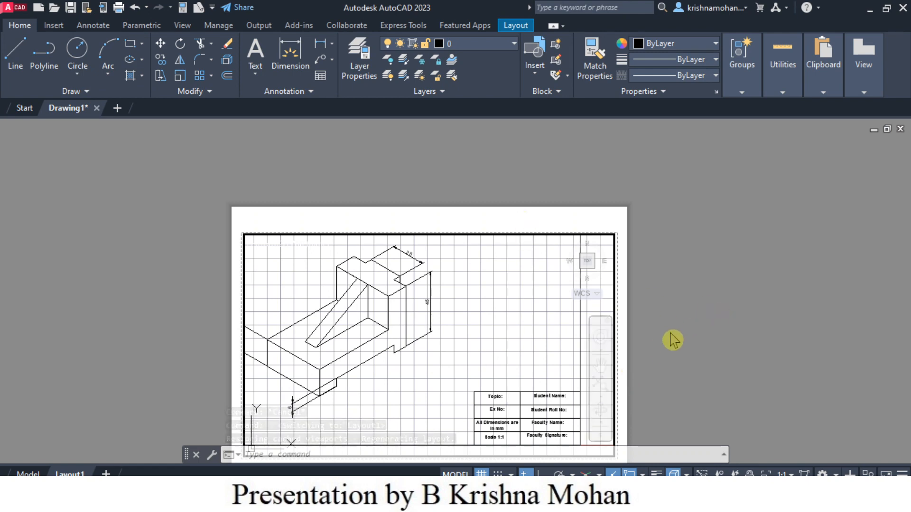
pyautogui.moveTo(670, 333); pyautogui.dragTo(668, 347, button='middle')
pyautogui.doubleClick(578, 228)
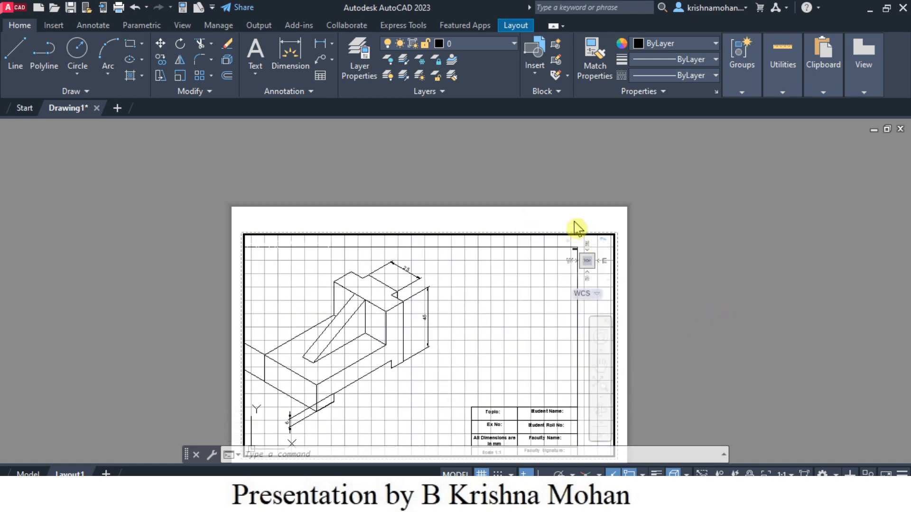
pyautogui.moveTo(453, 390); pyautogui.dragTo(465, 312, button='middle')
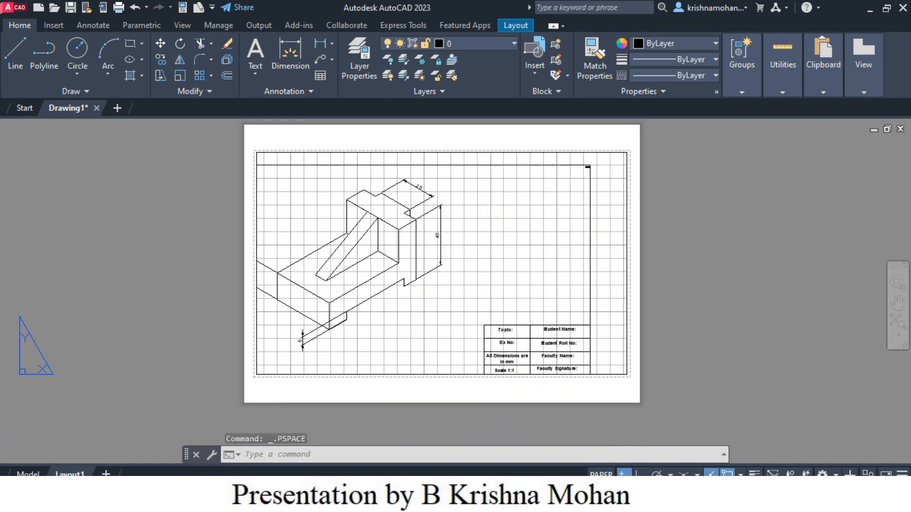
pyautogui.doubleClick(465, 312)
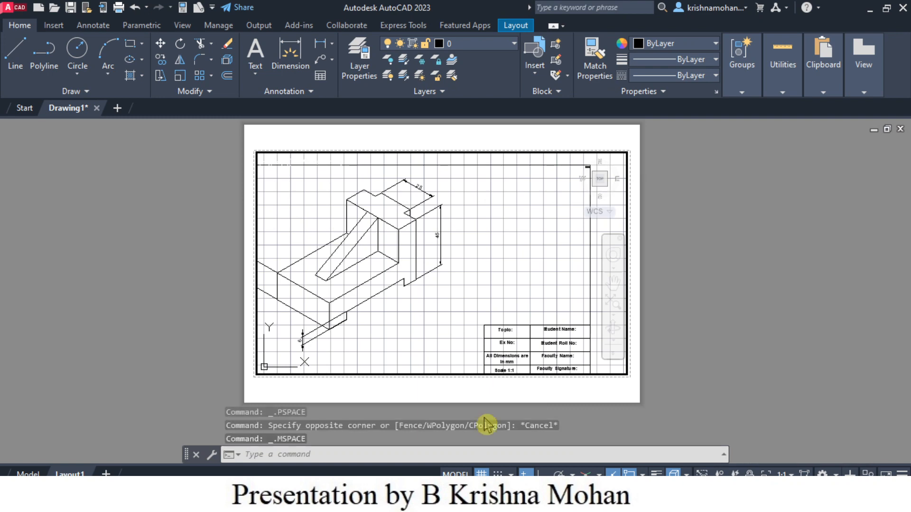
pyautogui.click(481, 474)
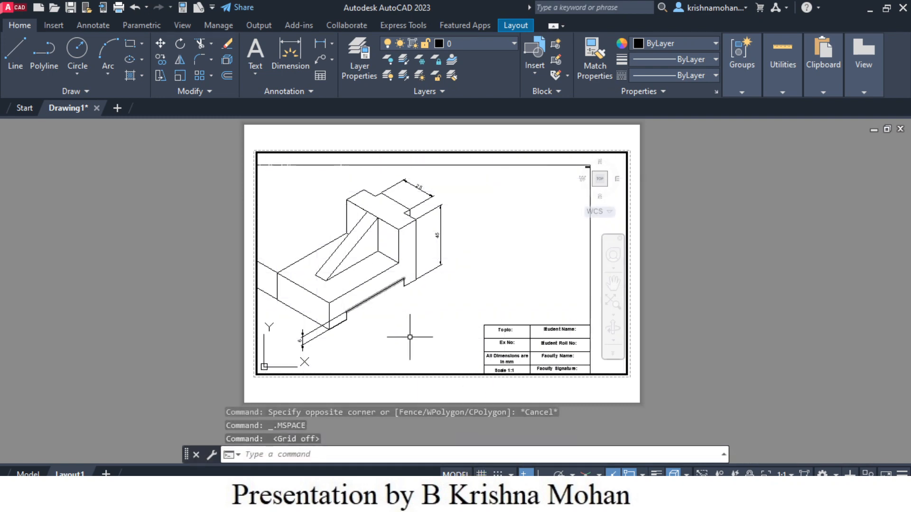
pyautogui.moveTo(406, 325); pyautogui.dragTo(441, 316, button='middle')
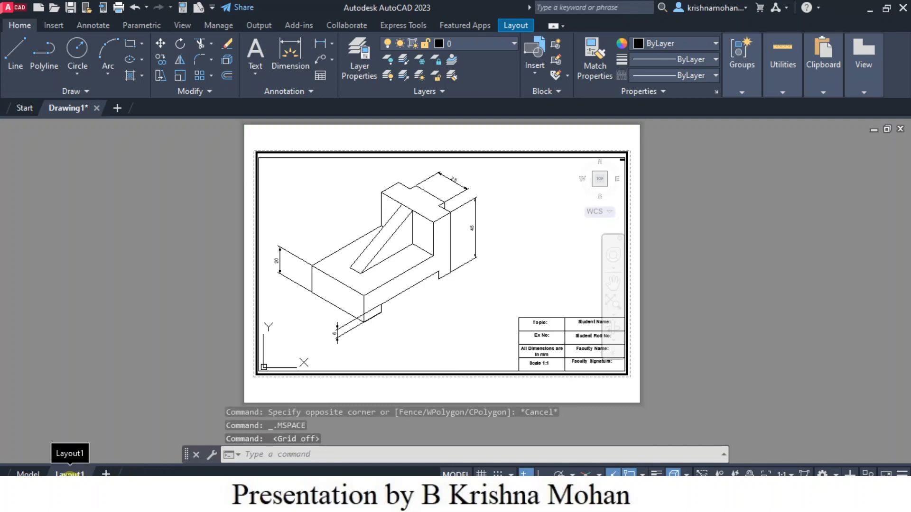
# - Plot Layout1 with DWG To PDF.pc3, saving it as Drawing6-Layout1.pdf in Documents, and view the PDF
pyautogui.rightClick(69, 473)
pyautogui.click(90, 392)
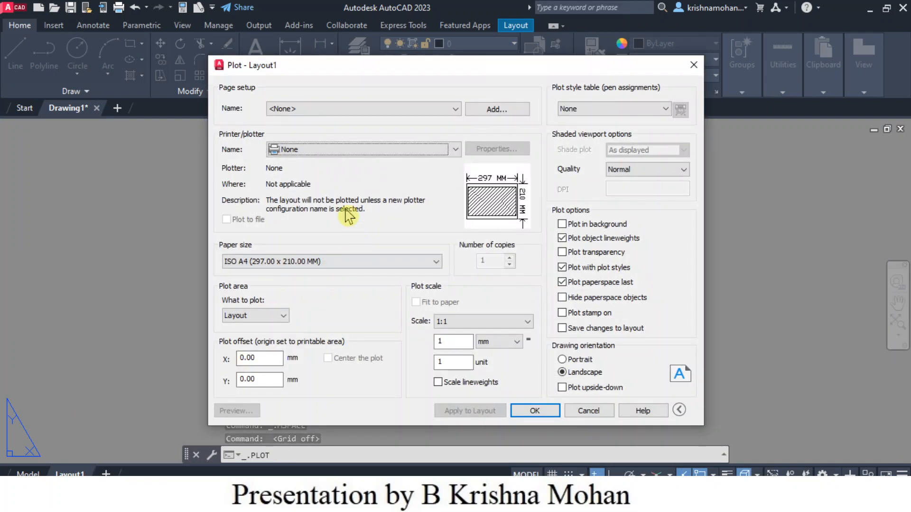
pyautogui.click(454, 150)
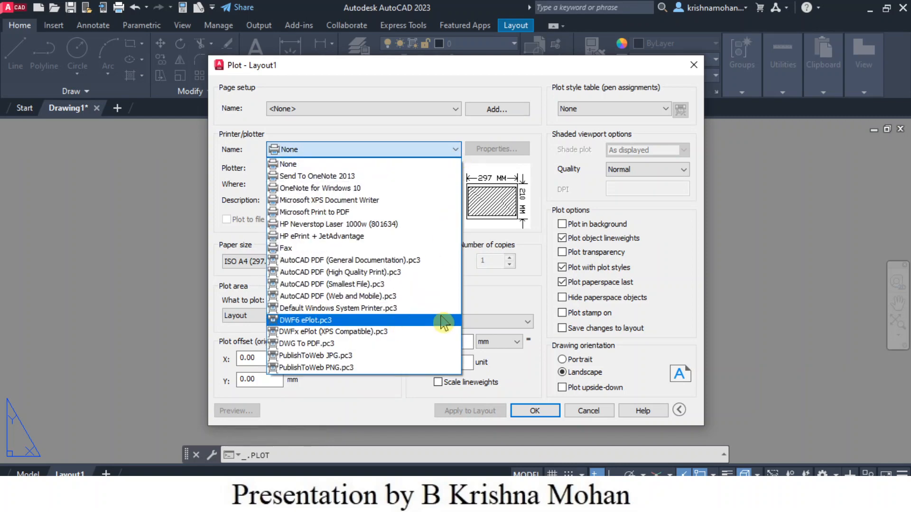
pyautogui.click(342, 344)
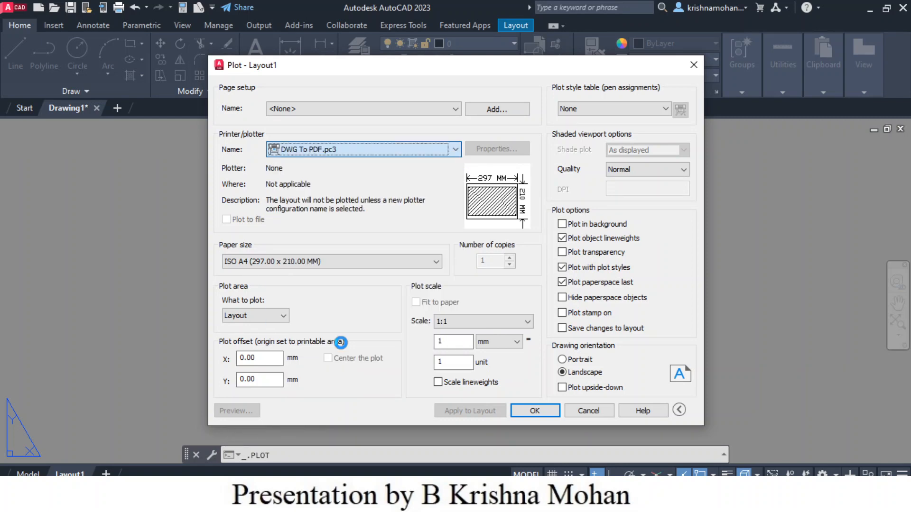
pyautogui.click(537, 411)
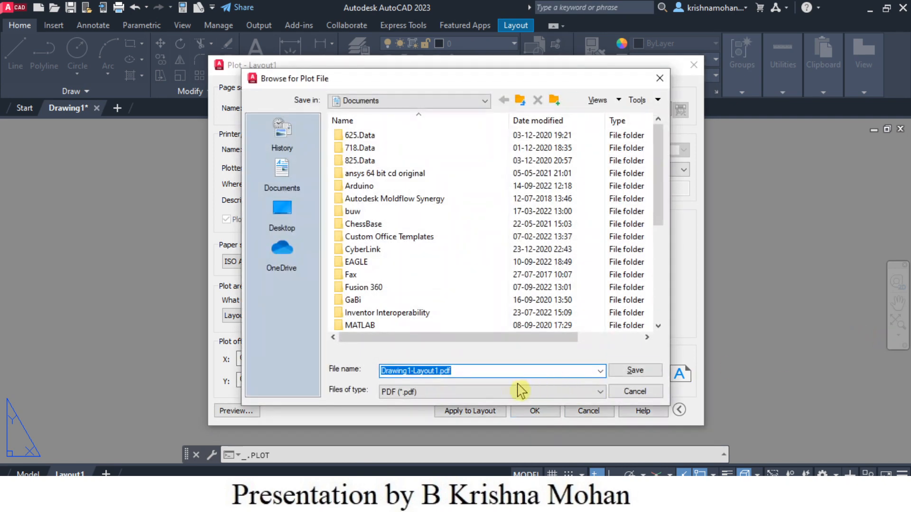
pyautogui.click(411, 371)
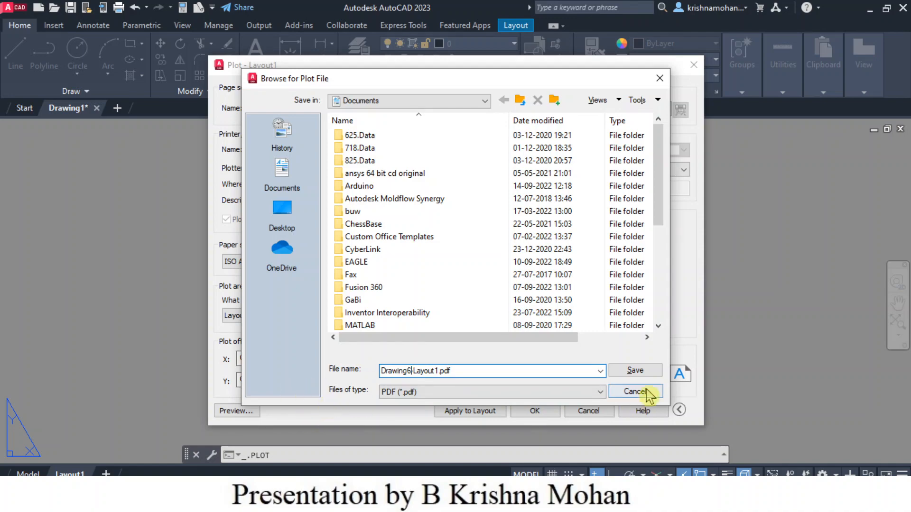
pyautogui.click(633, 370)
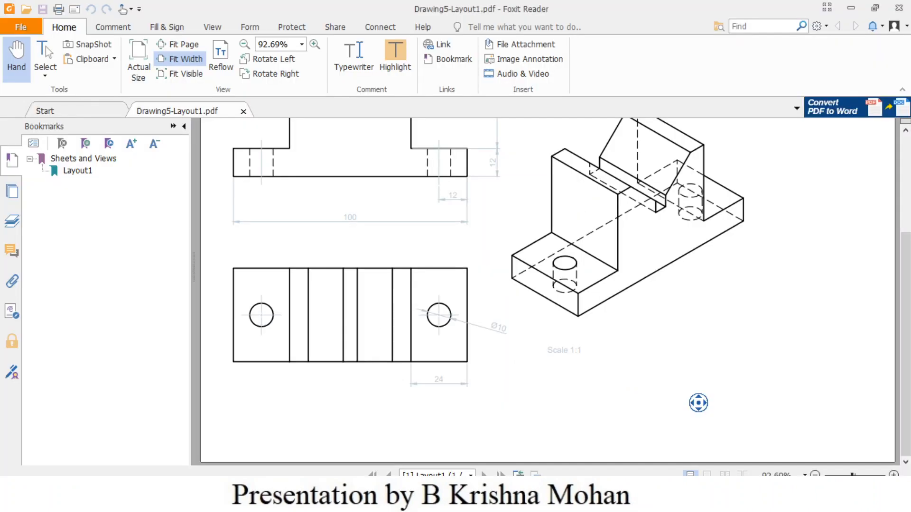
pyautogui.scroll(-3, 515, 357)
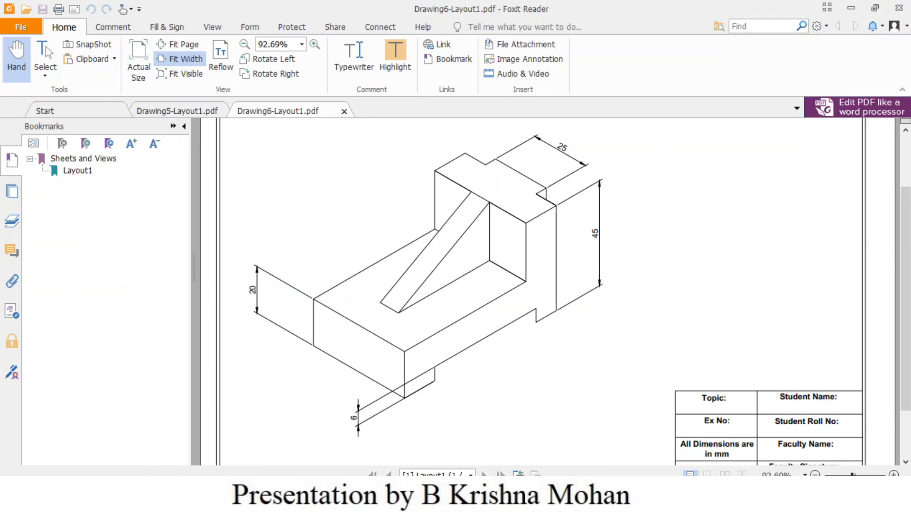
# - Switch back to AutoCAD's model space and erase the two short overlapping lines along the upright's front top edge
pyautogui.moveTo(556, 502)
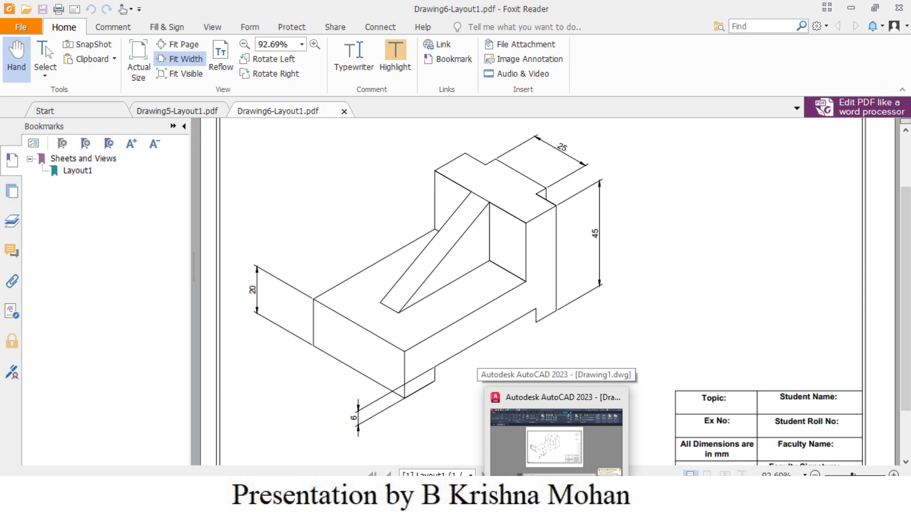
pyautogui.click(555, 444)
pyautogui.click(29, 474)
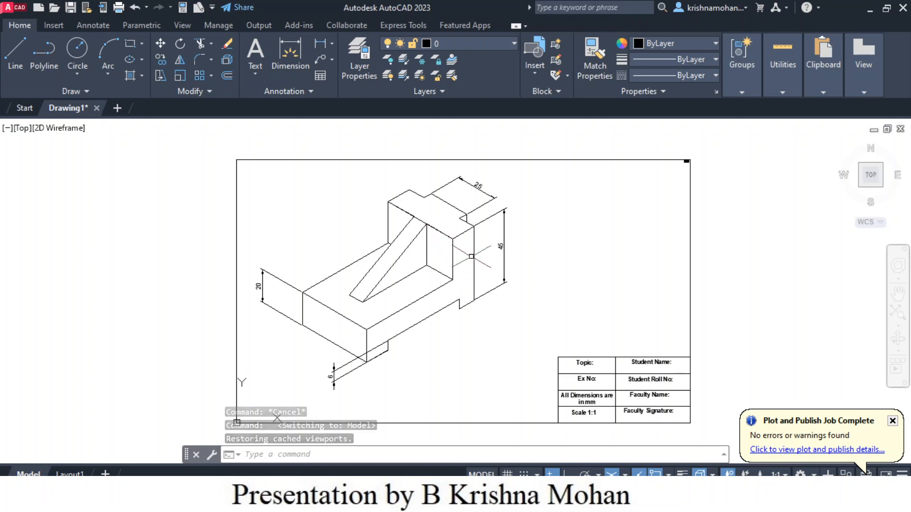
pyautogui.scroll(2, 471, 256)
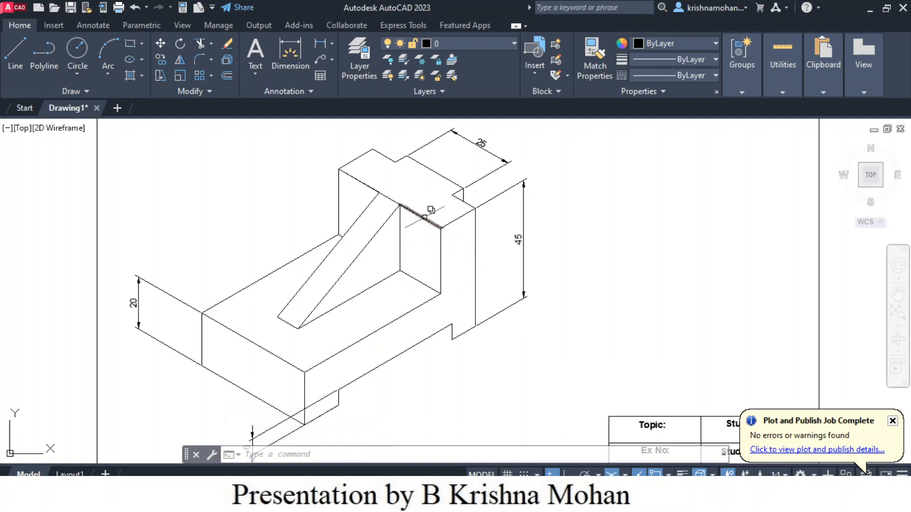
pyautogui.click(424, 218)
pyautogui.press('Delete')
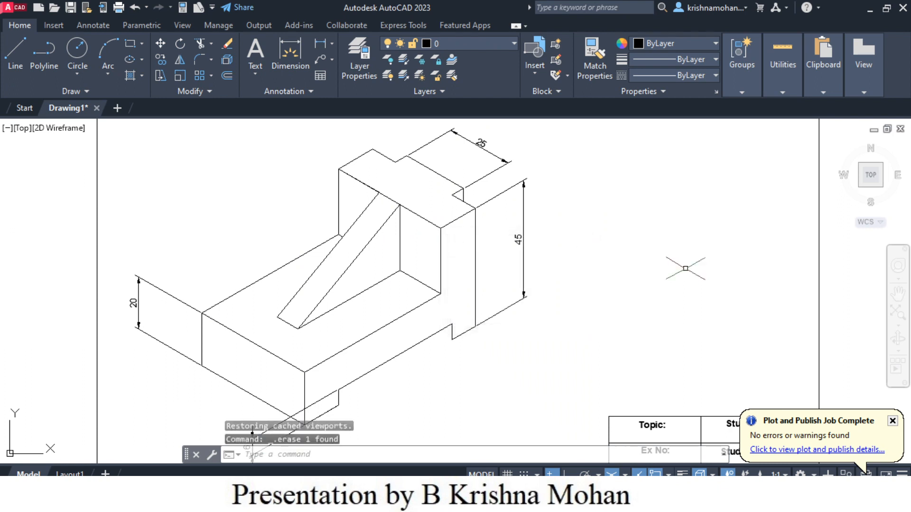
pyautogui.click(368, 185)
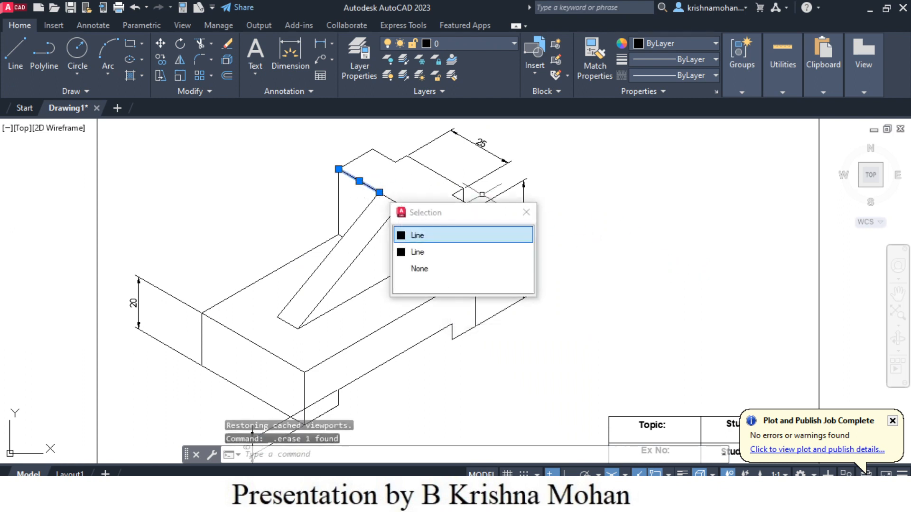
pyautogui.press('Delete')
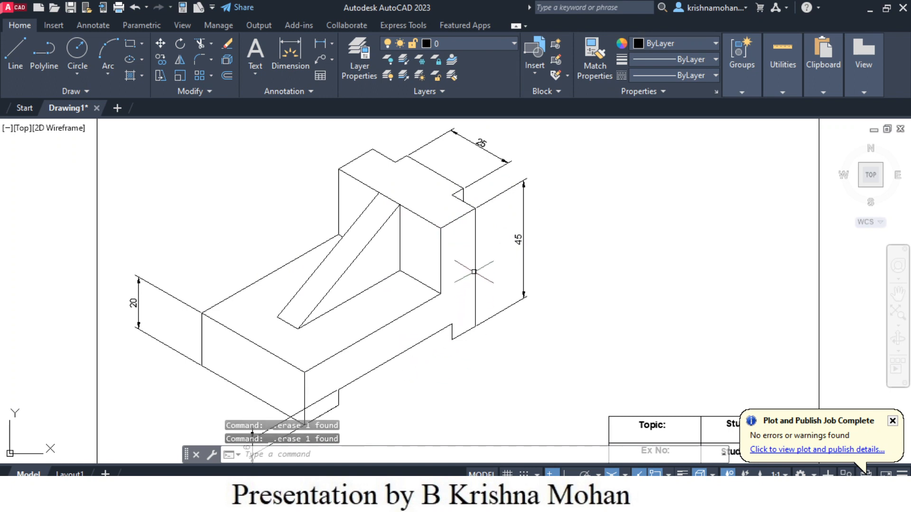
# - Erase the duplicate line overlapping the short top edge beside the upright's back notch
pyautogui.click(469, 205)
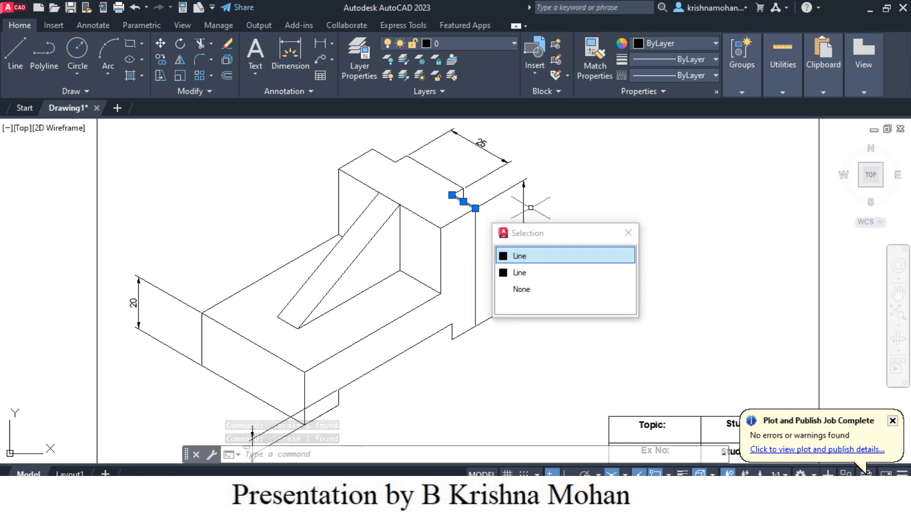
pyautogui.press('Delete')
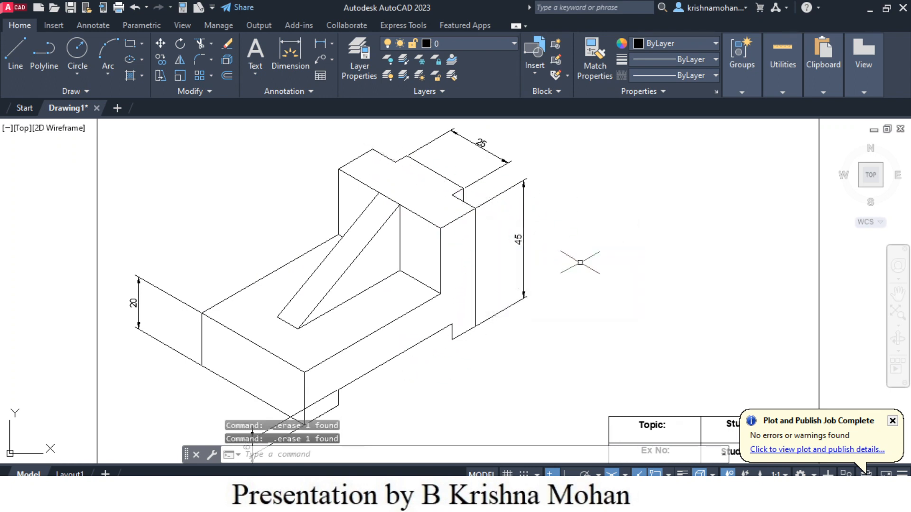
pyautogui.scroll(-1, 612, 328)
pyautogui.moveTo(533, 407); pyautogui.dragTo(483, 392, button='middle')
pyautogui.scroll(1, 486, 345)
pyautogui.scroll(-1, 480, 331)
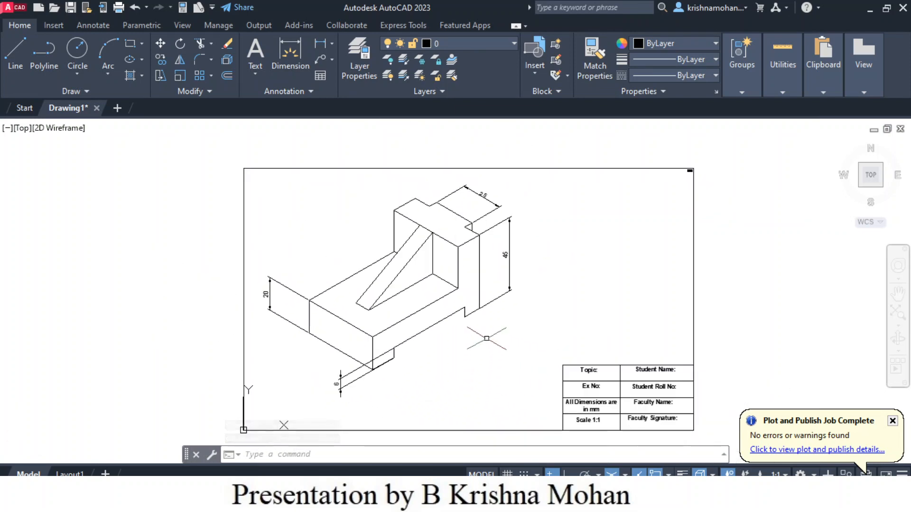
pyautogui.moveTo(484, 342)
pyautogui.mouseDown(button='middle')
pyautogui.moveTo(472, 352)
pyautogui.moveTo(425, 350)
pyautogui.moveTo(416, 332)
pyautogui.mouseUp(button='middle')
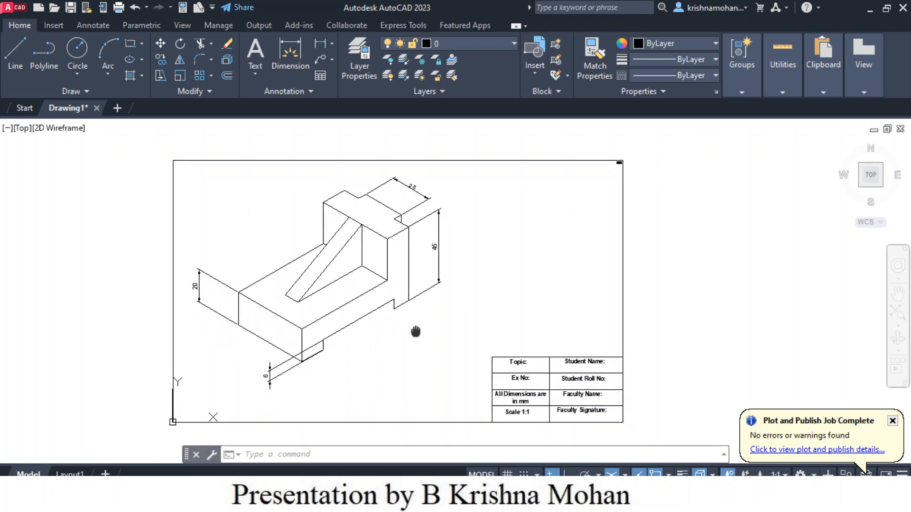
pyautogui.scroll(1, 415, 329)
pyautogui.scroll(-1, 417, 328)
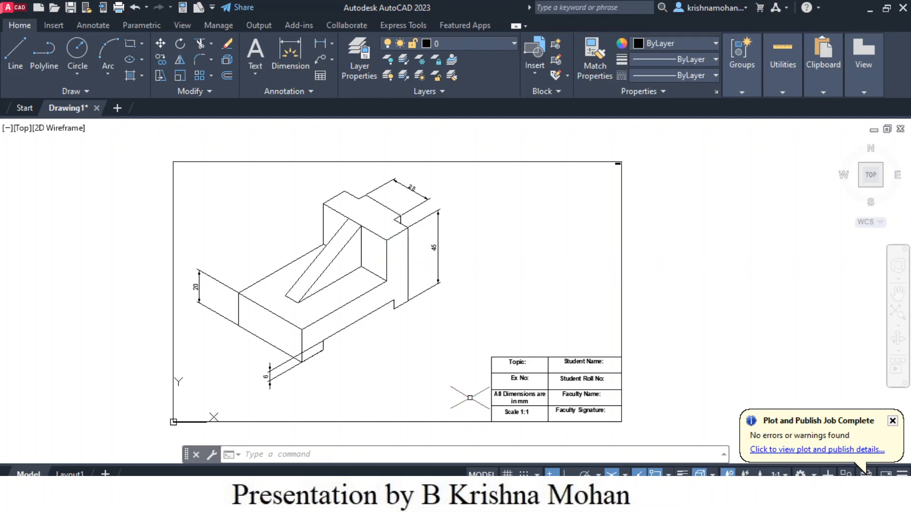
pyautogui.click(461, 392)
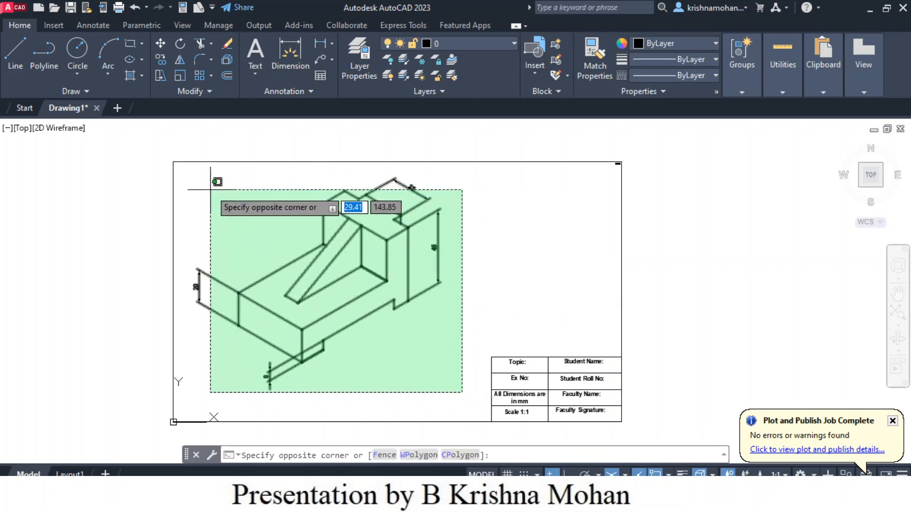
pyautogui.click(200, 161)
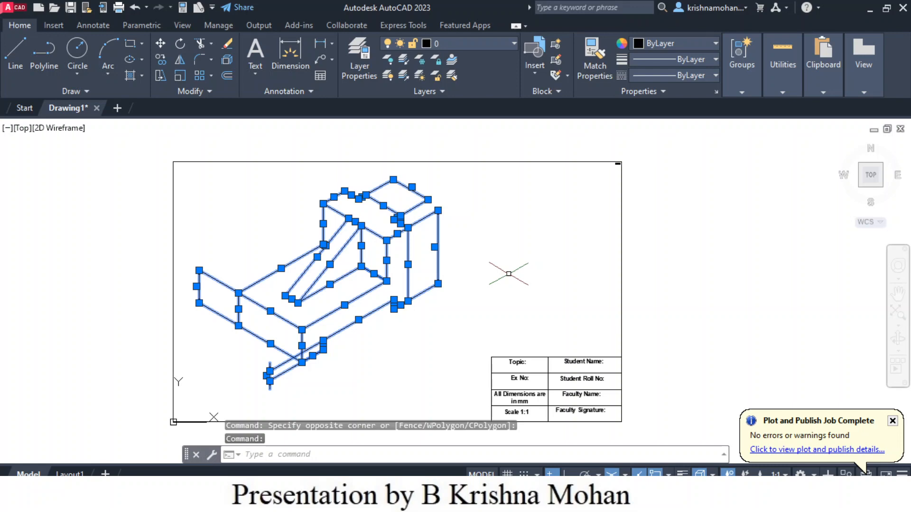
pyautogui.press('Escape')
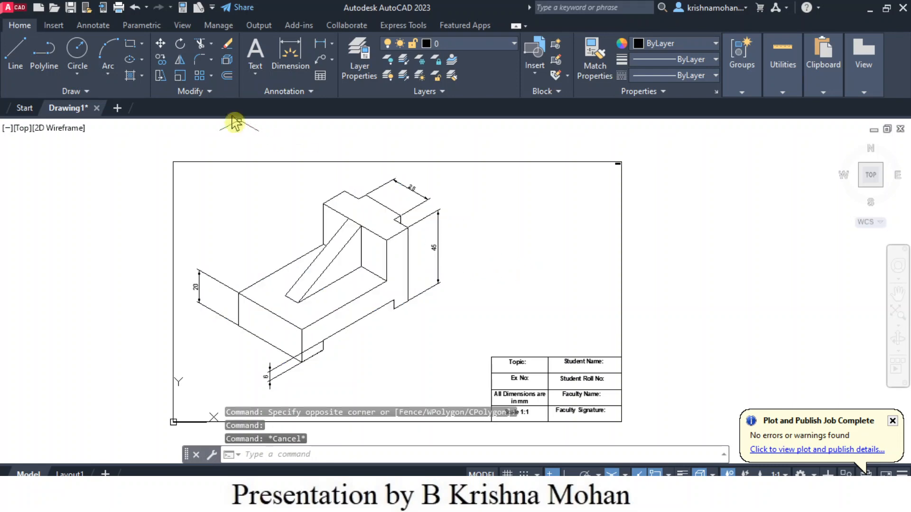
# - Select the edge lines of the bracket's base, rib and upright individually, excluding dimensions and border, and assign them to the Object layer
pyautogui.click(239, 311)
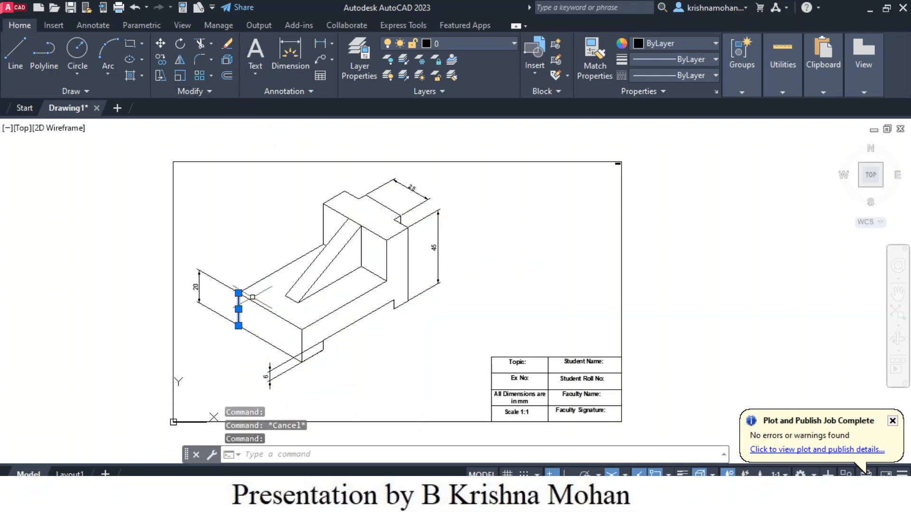
pyautogui.click(260, 281)
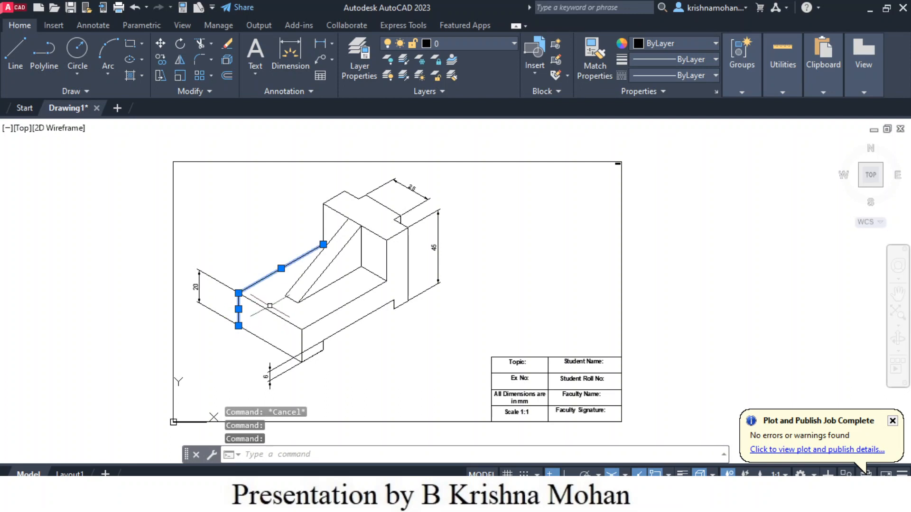
pyautogui.click(272, 313)
pyautogui.click(316, 281)
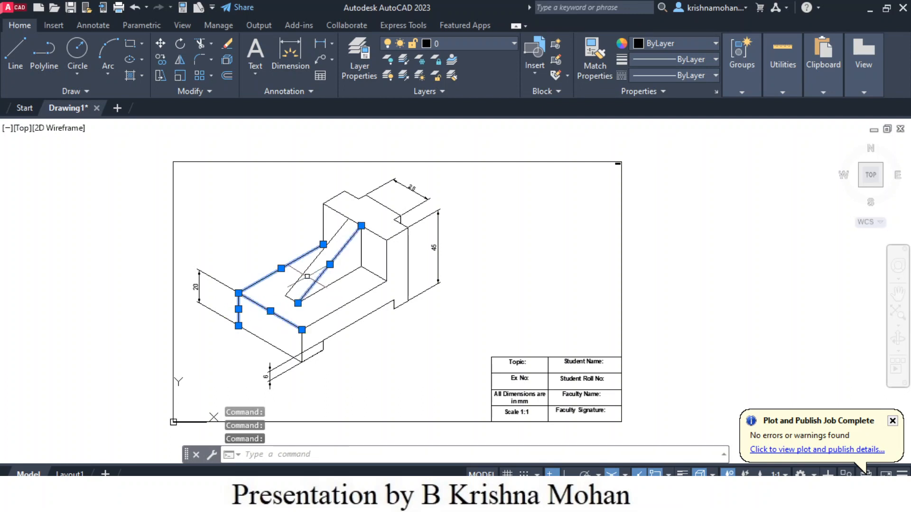
pyautogui.click(304, 277)
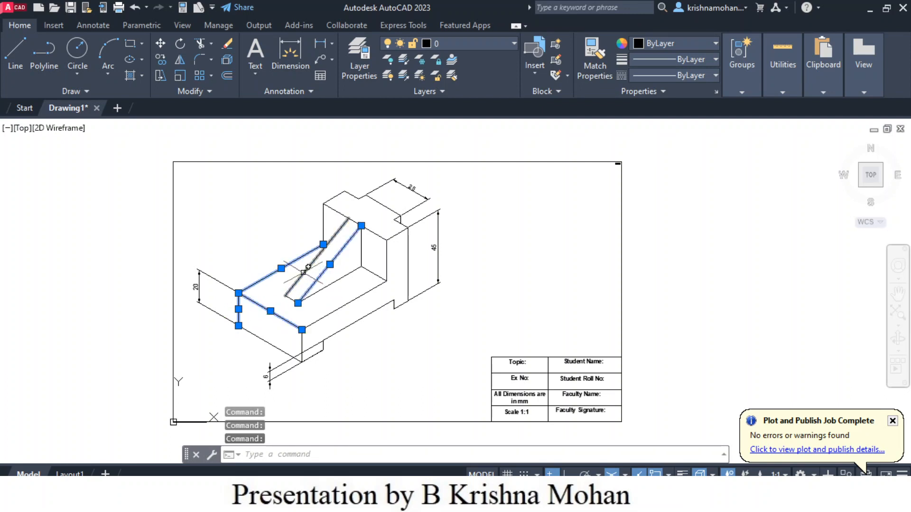
pyautogui.click(331, 285)
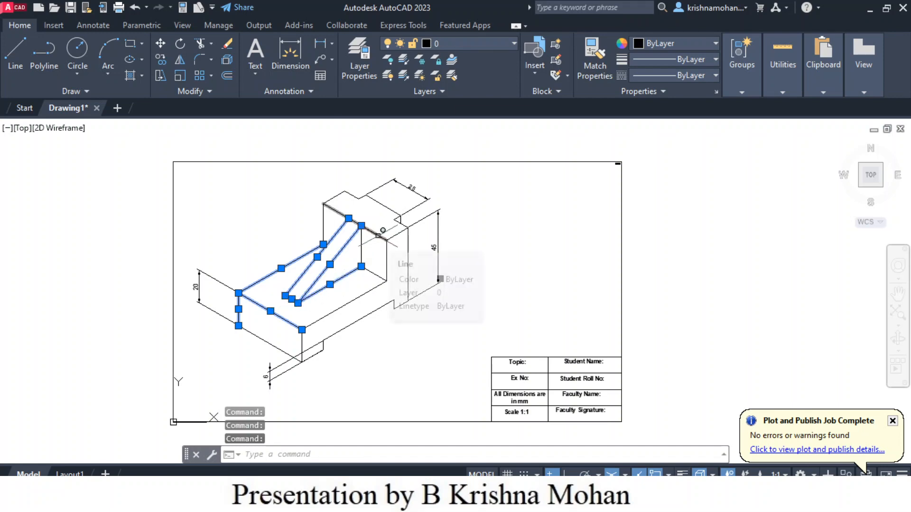
pyautogui.click(378, 236)
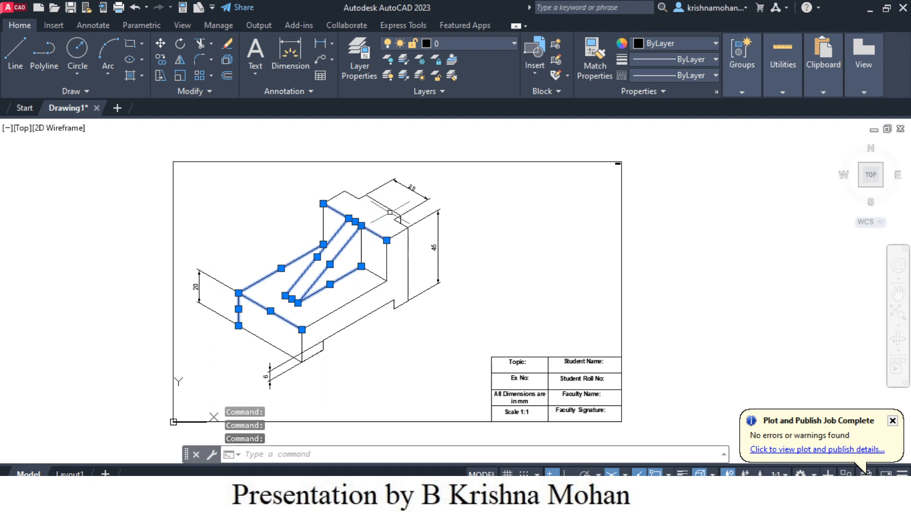
pyautogui.click(385, 209)
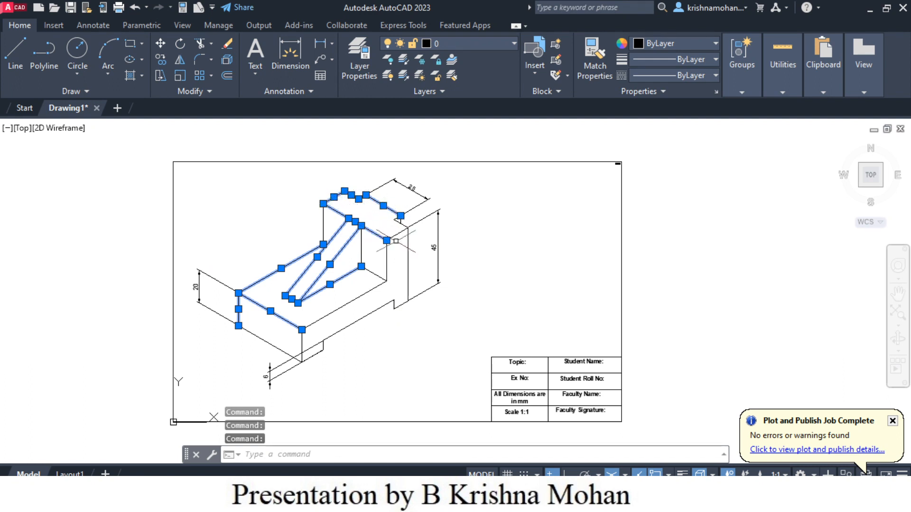
pyautogui.scroll(6, 398, 235)
pyautogui.scroll(-2, 403, 230)
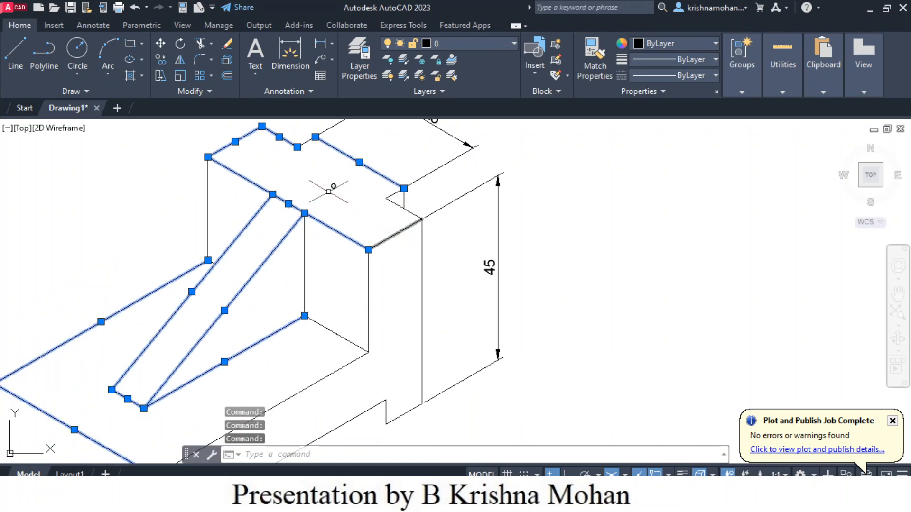
pyautogui.click(303, 143)
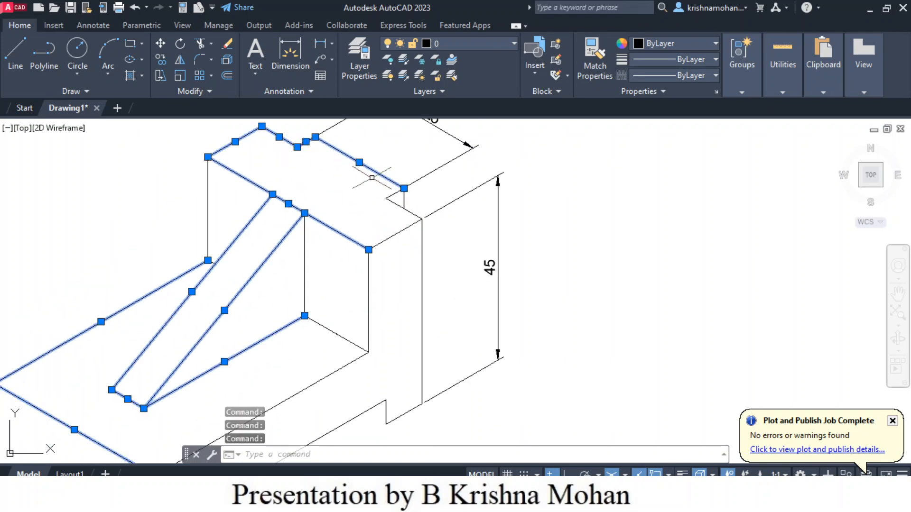
pyautogui.click(394, 194)
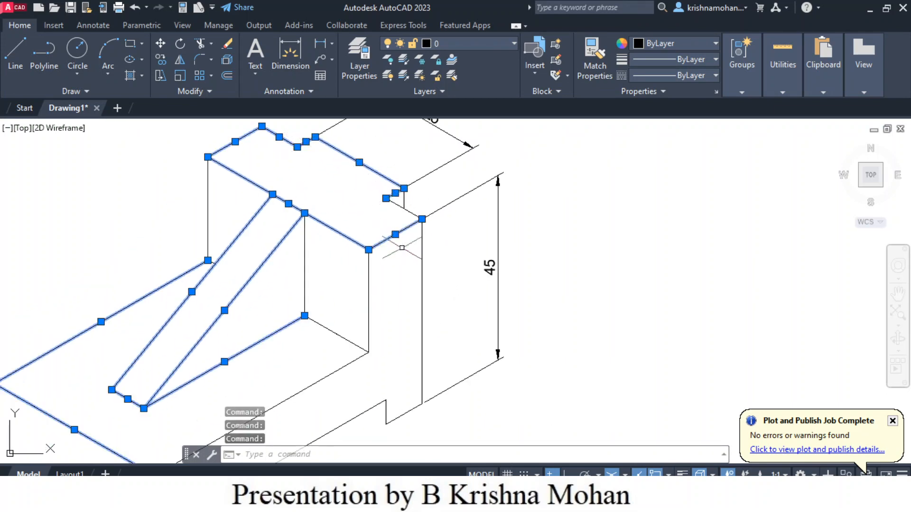
pyautogui.click(421, 268)
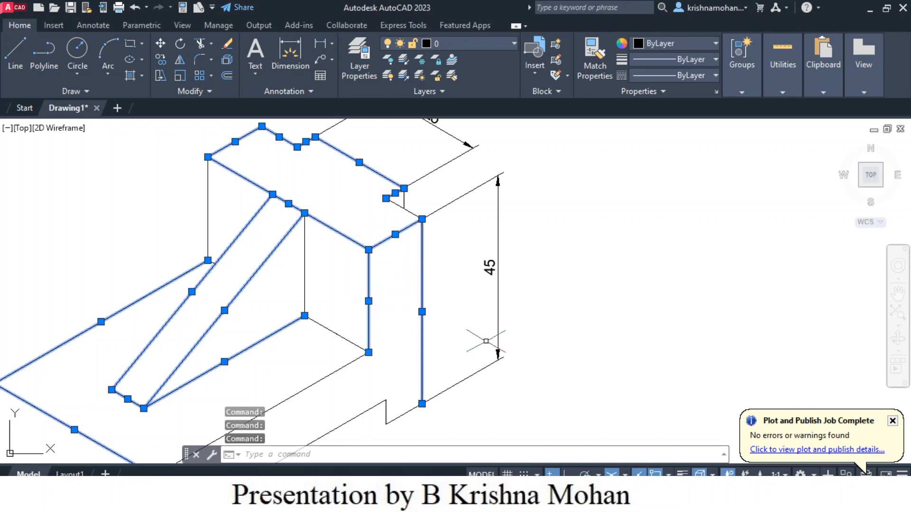
pyautogui.scroll(-4, 485, 342)
pyautogui.click(423, 337)
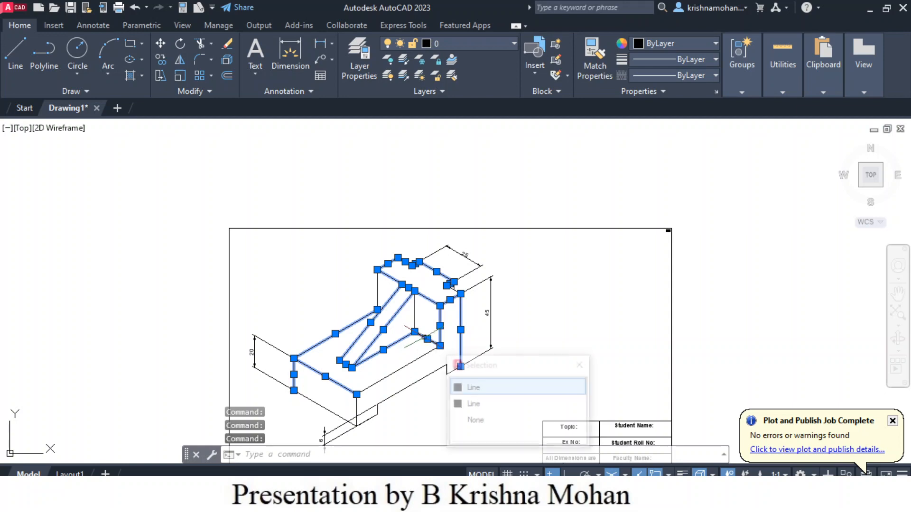
pyautogui.click(414, 307)
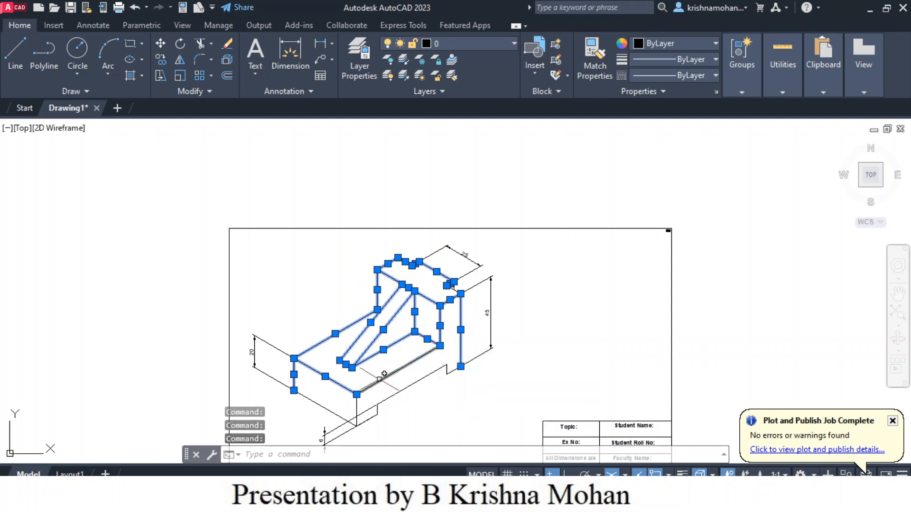
pyautogui.click(382, 381)
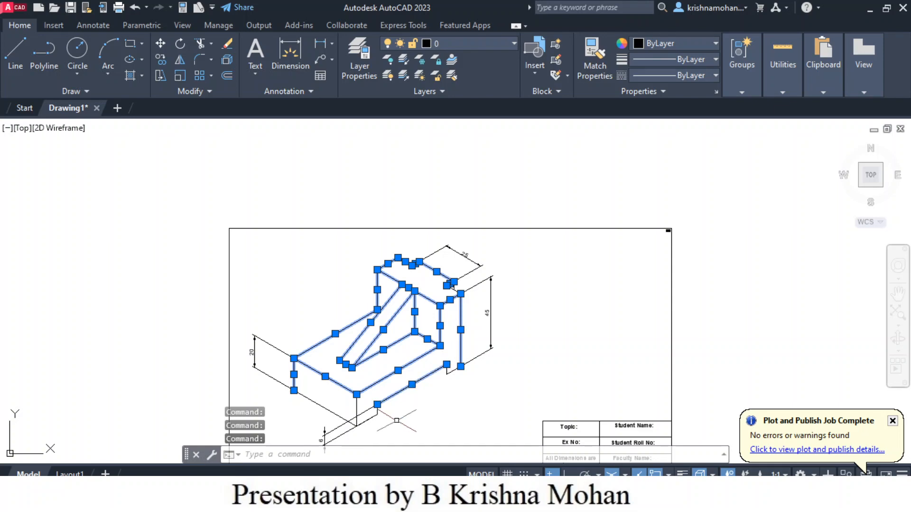
pyautogui.scroll(5, 396, 421)
pyautogui.click(308, 378)
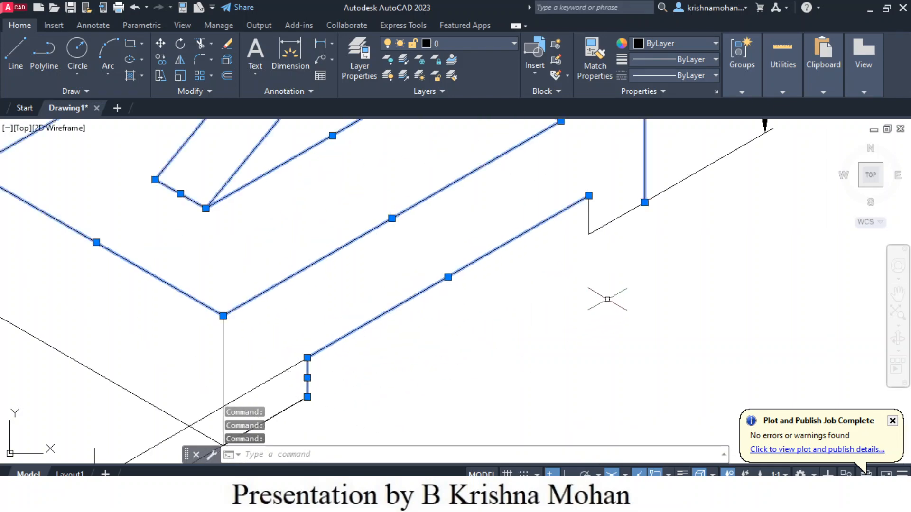
pyautogui.click(589, 212)
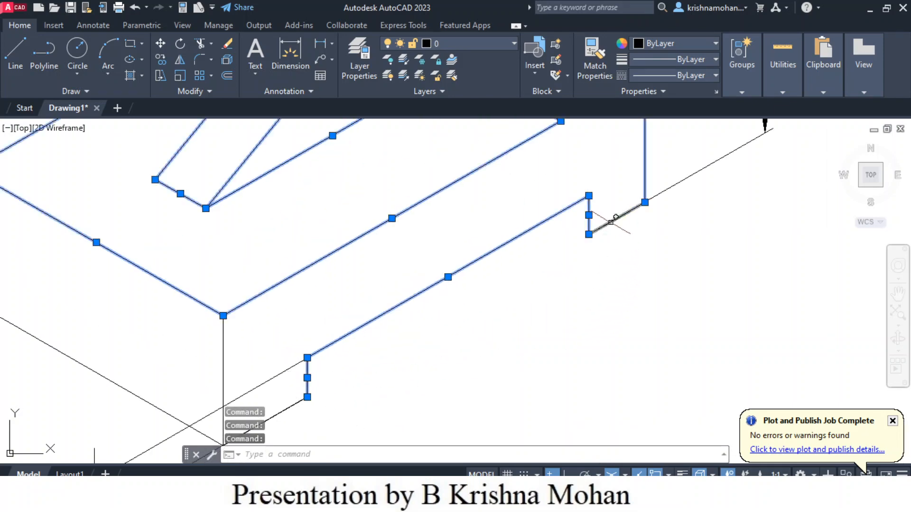
pyautogui.scroll(-4, 611, 222)
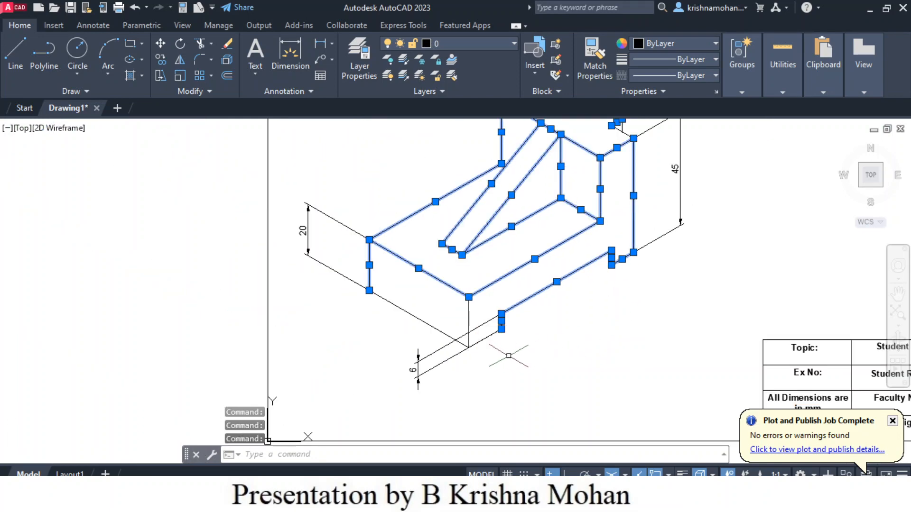
pyautogui.scroll(3, 477, 334)
pyautogui.scroll(4, 521, 351)
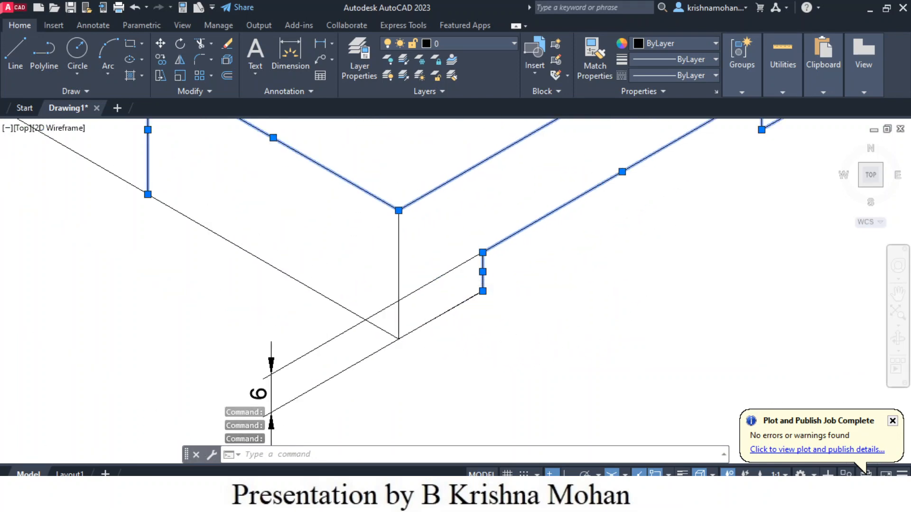
pyautogui.click(327, 302)
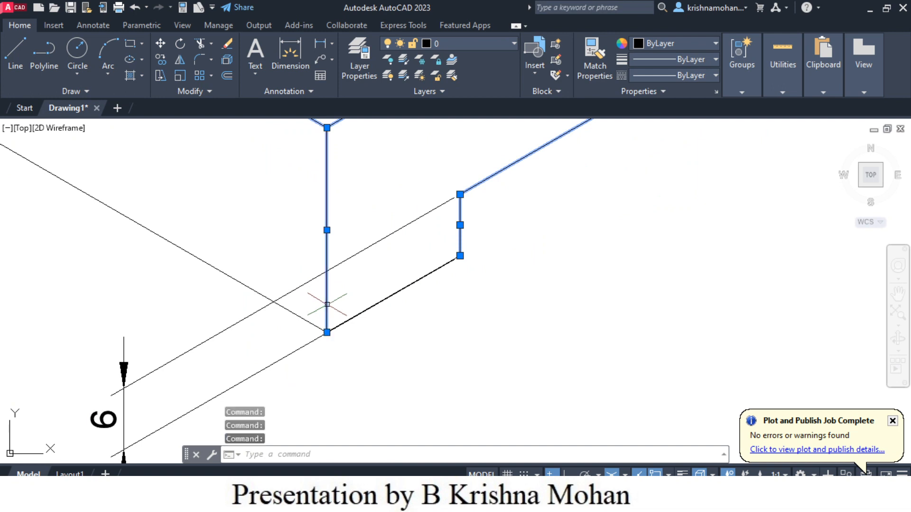
pyautogui.click(359, 316)
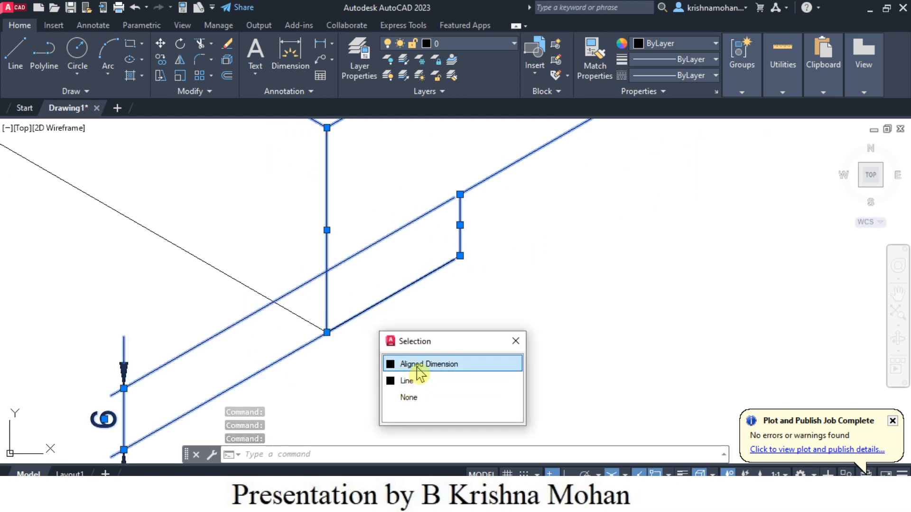
pyautogui.click(405, 382)
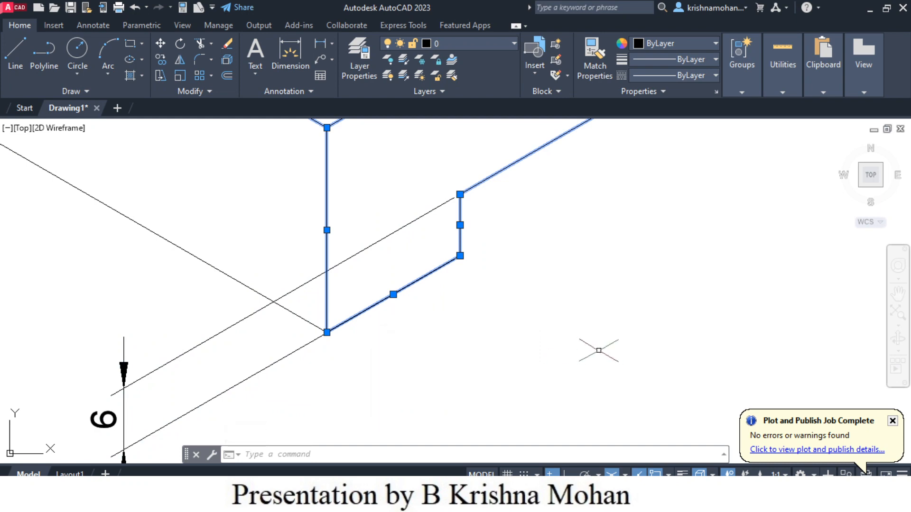
pyautogui.scroll(-2, 600, 350)
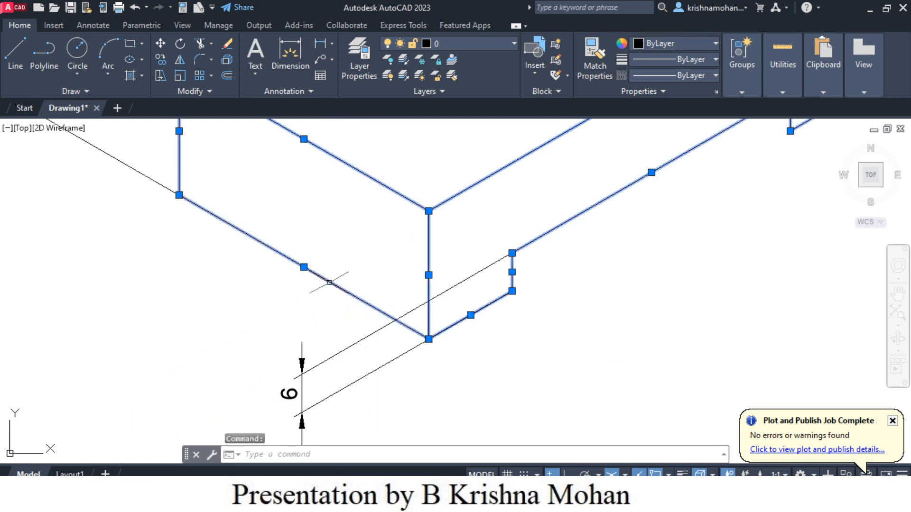
pyautogui.scroll(-3, 587, 375)
pyautogui.scroll(-2, 587, 376)
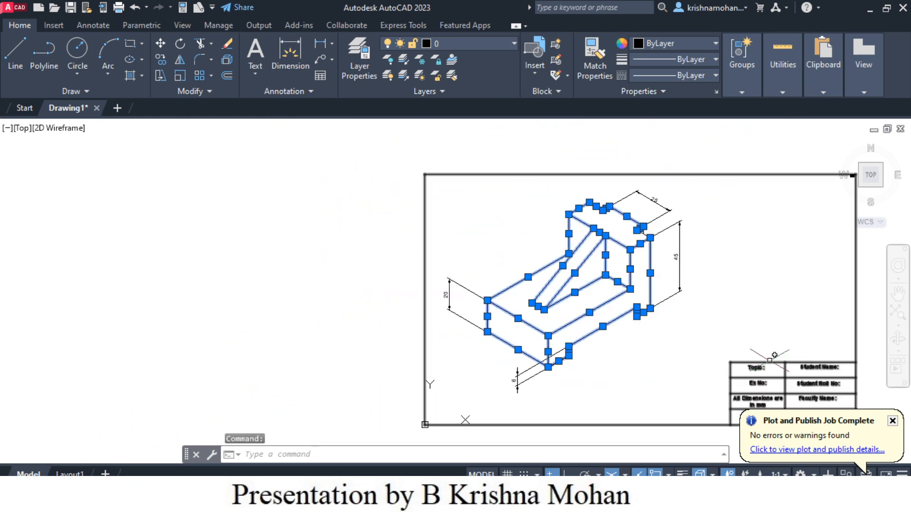
pyautogui.moveTo(670, 356)
pyautogui.mouseDown(button='middle')
pyautogui.moveTo(541, 366)
pyautogui.moveTo(489, 340)
pyautogui.mouseUp(button='middle')
pyautogui.click(513, 44)
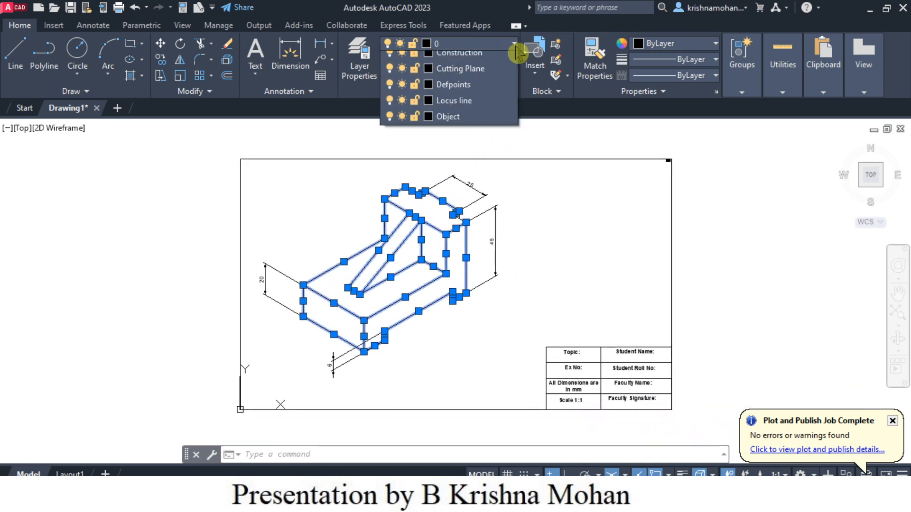
pyautogui.click(453, 157)
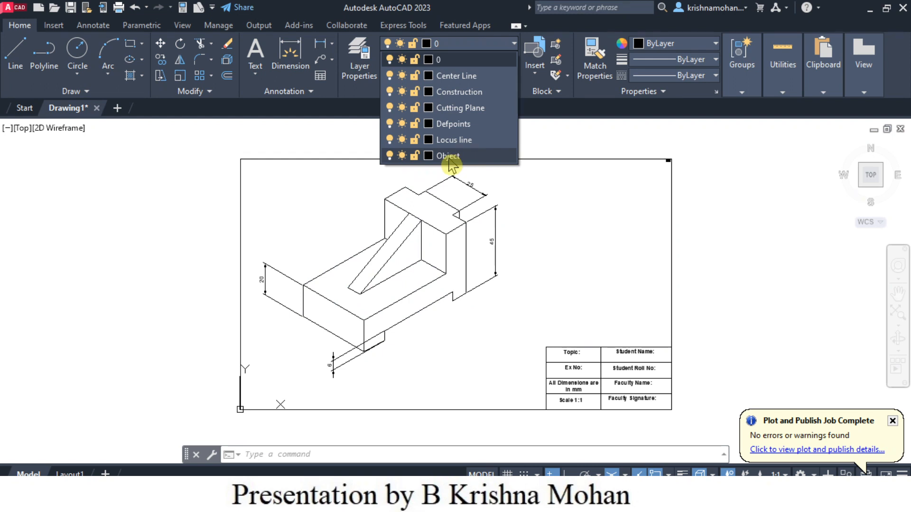
pyautogui.click(448, 157)
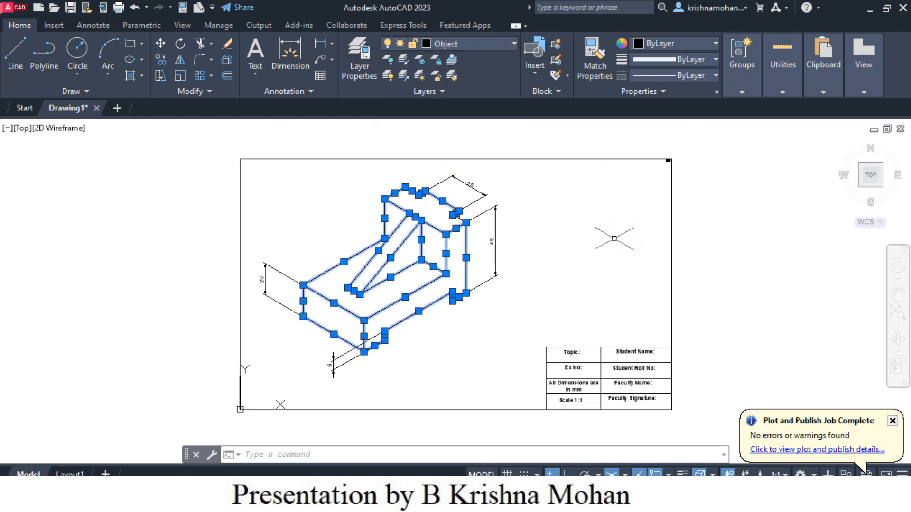
pyautogui.click(499, 351)
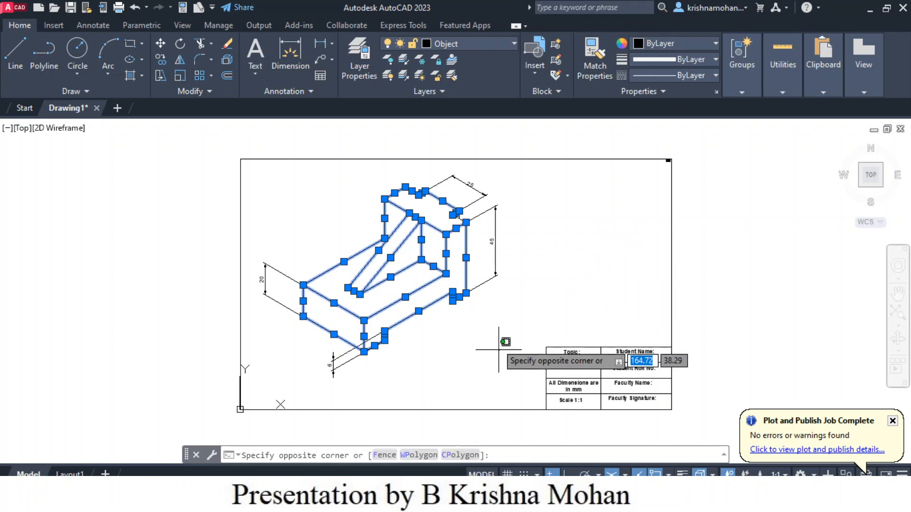
# - Clear the selection of the bracket's edges and turn on lineweight display for the drawing
pyautogui.click(506, 343)
pyautogui.press('Escape')
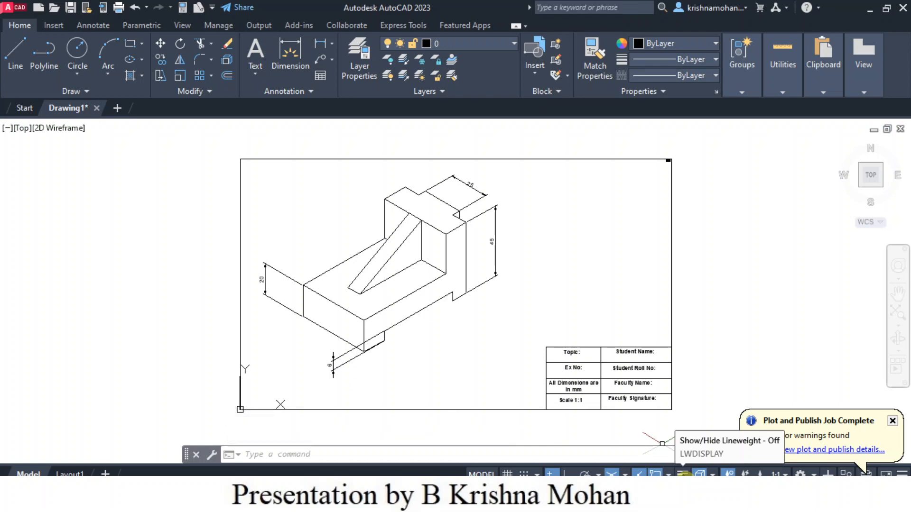
pyautogui.click(683, 473)
# - Assign the two remaining thin edges at the upright's notch beside the 45 dimension, one vertical and one slanted, to the Object layer
pyautogui.scroll(6, 451, 222)
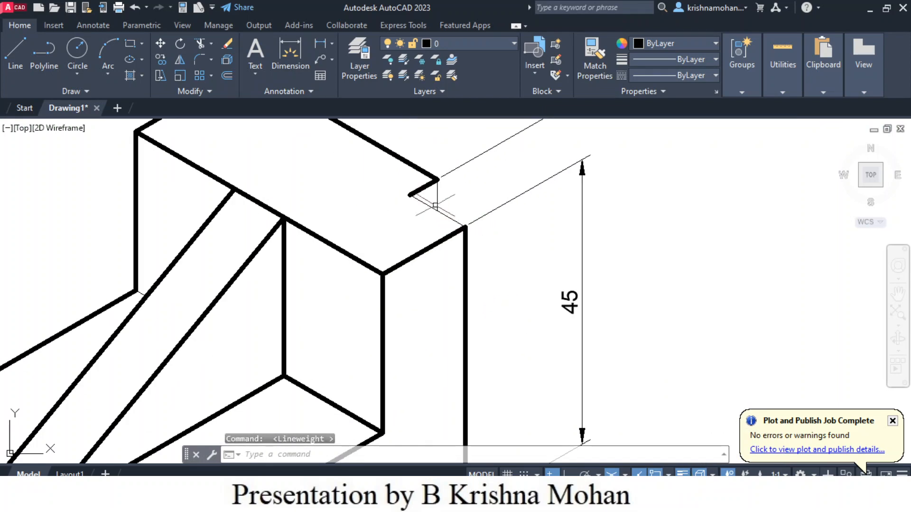
pyautogui.scroll(-2, 517, 219)
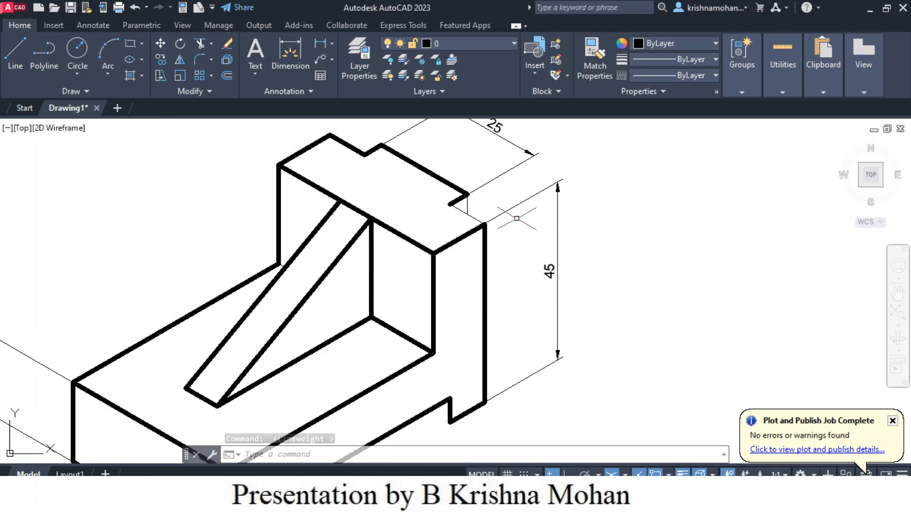
pyautogui.click(468, 204)
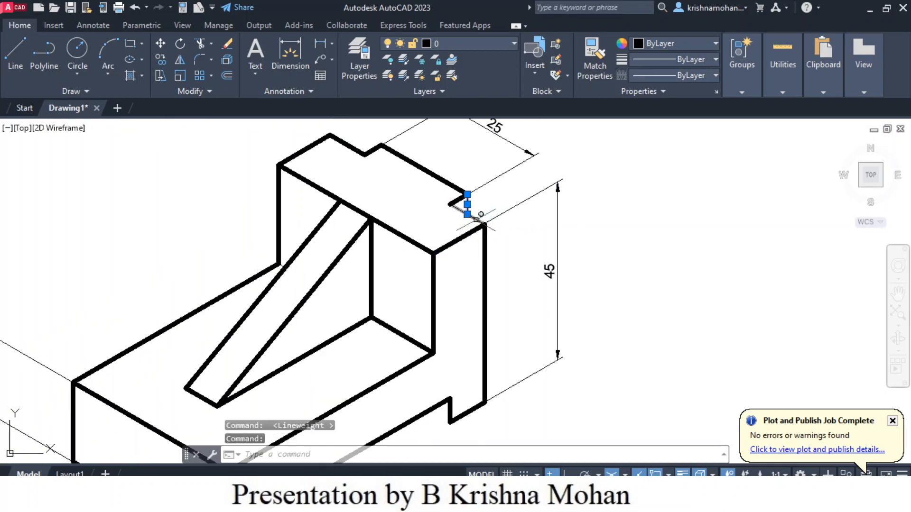
pyautogui.click(476, 221)
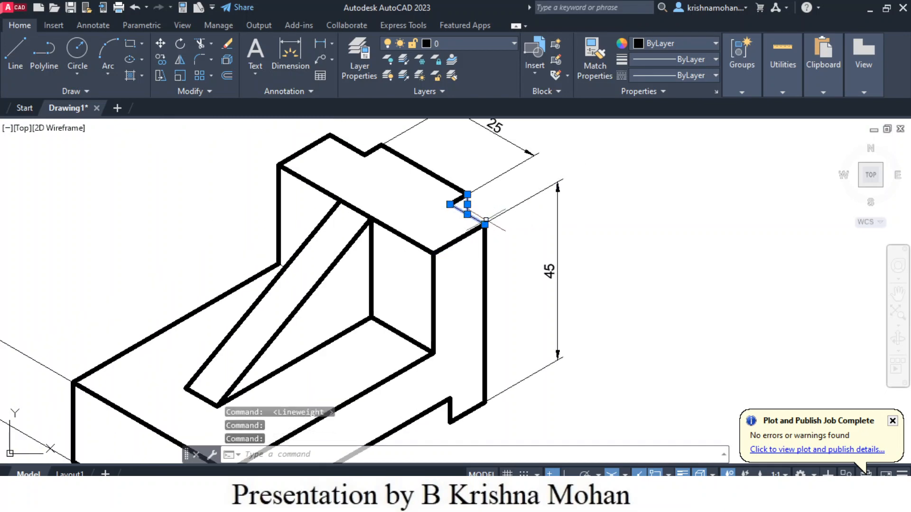
pyautogui.click(516, 43)
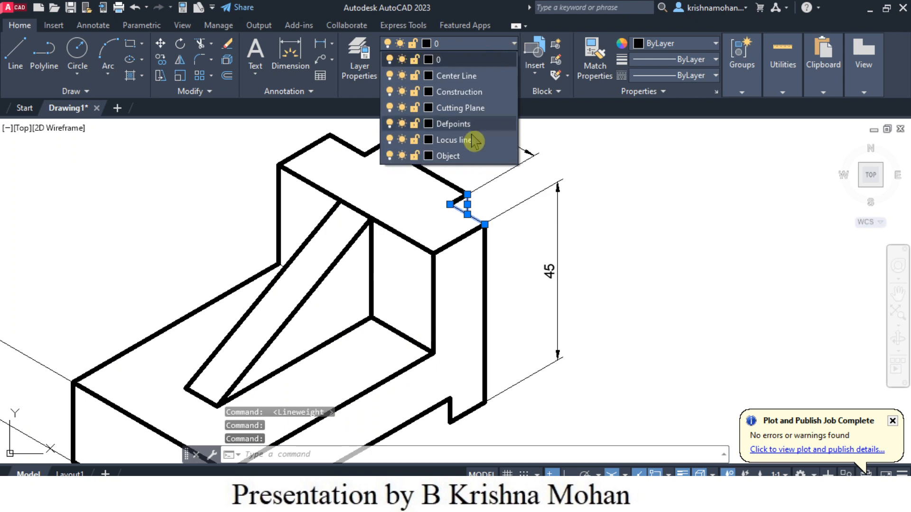
pyautogui.click(448, 156)
pyautogui.scroll(-4, 730, 337)
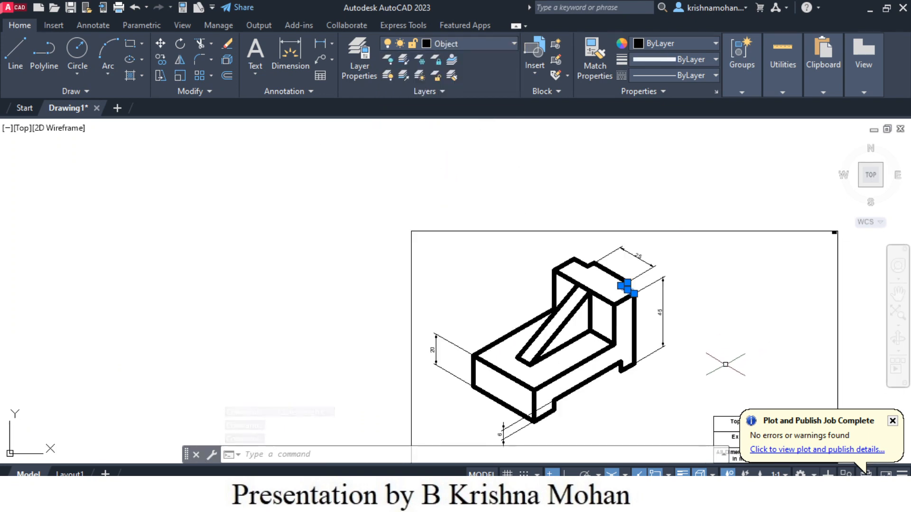
pyautogui.scroll(2, 725, 365)
pyautogui.moveTo(670, 378); pyautogui.dragTo(647, 330, button='middle')
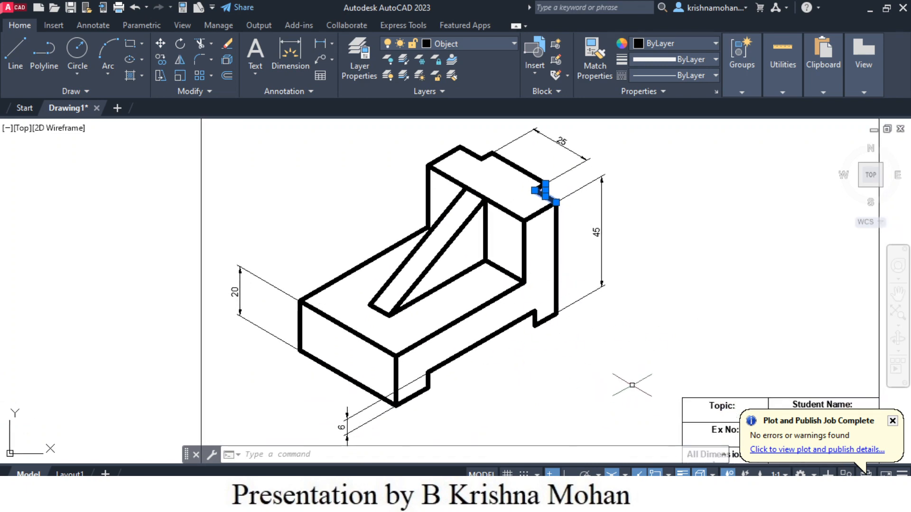
pyautogui.scroll(-2, 604, 329)
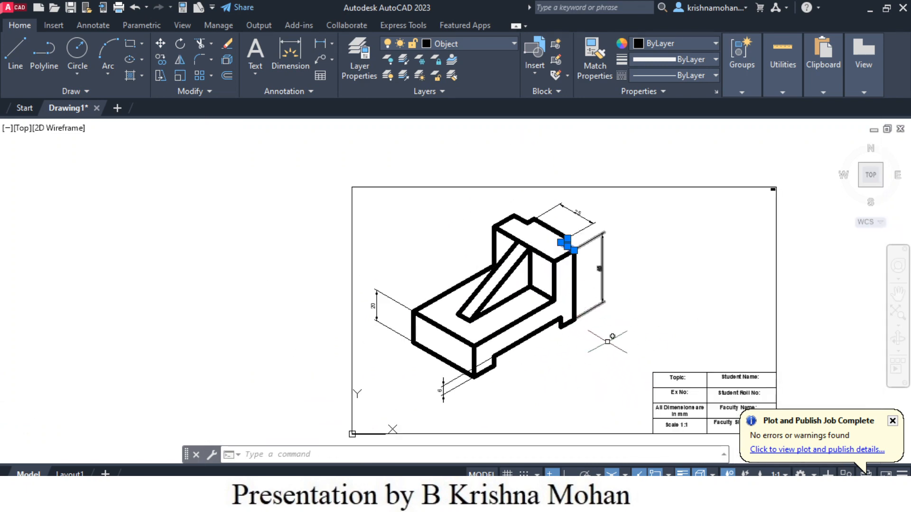
pyautogui.moveTo(603, 357); pyautogui.dragTo(515, 329, button='middle')
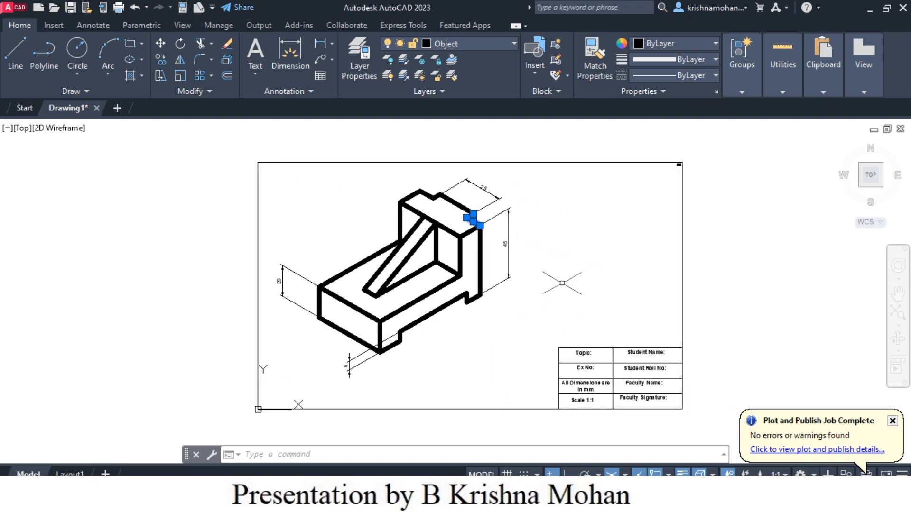
pyautogui.press('Escape')
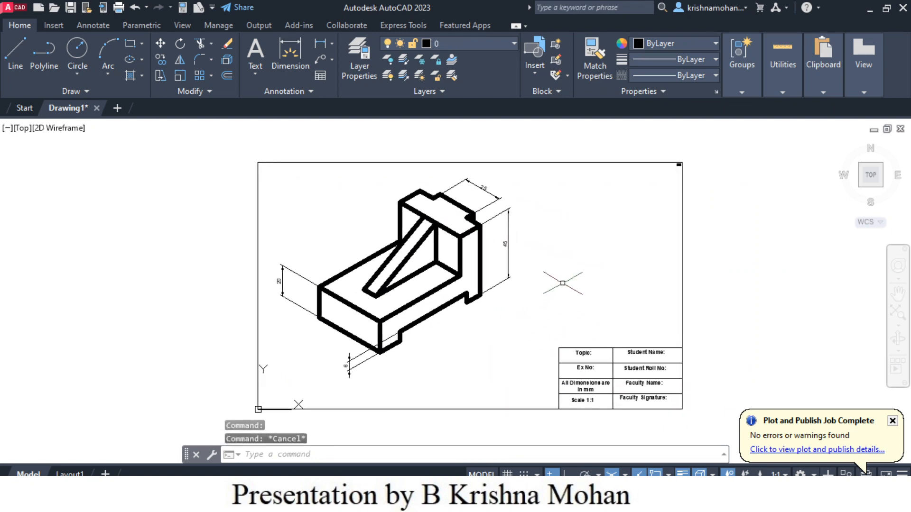
pyautogui.moveTo(562, 283); pyautogui.dragTo(516, 283, button='middle')
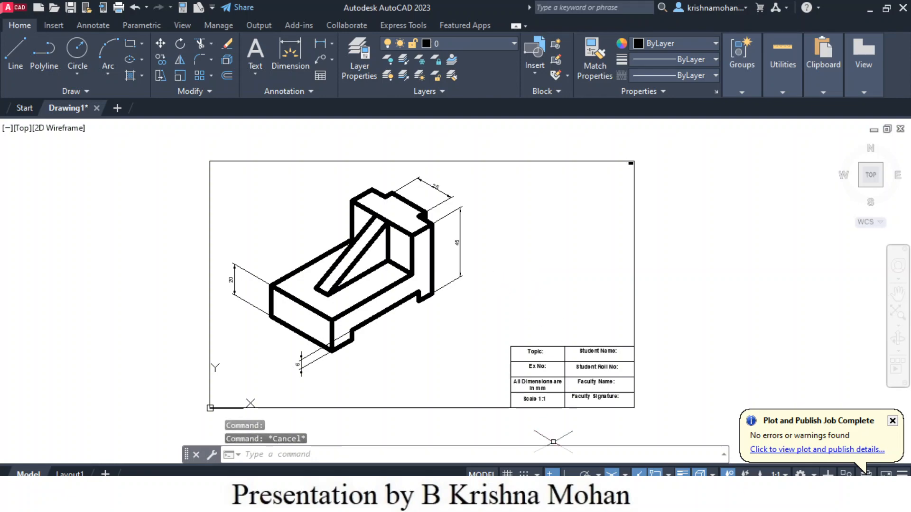
pyautogui.click(503, 502)
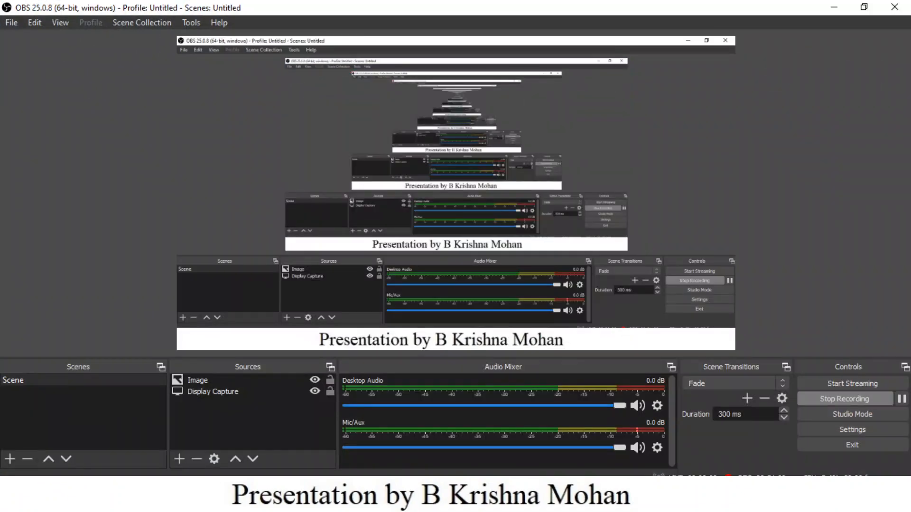
pyautogui.click(503, 502)
pyautogui.click(504, 502)
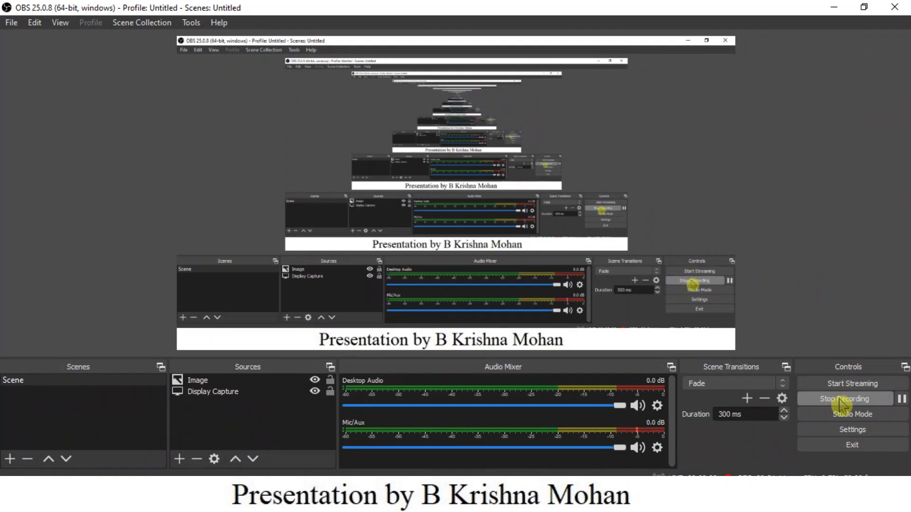